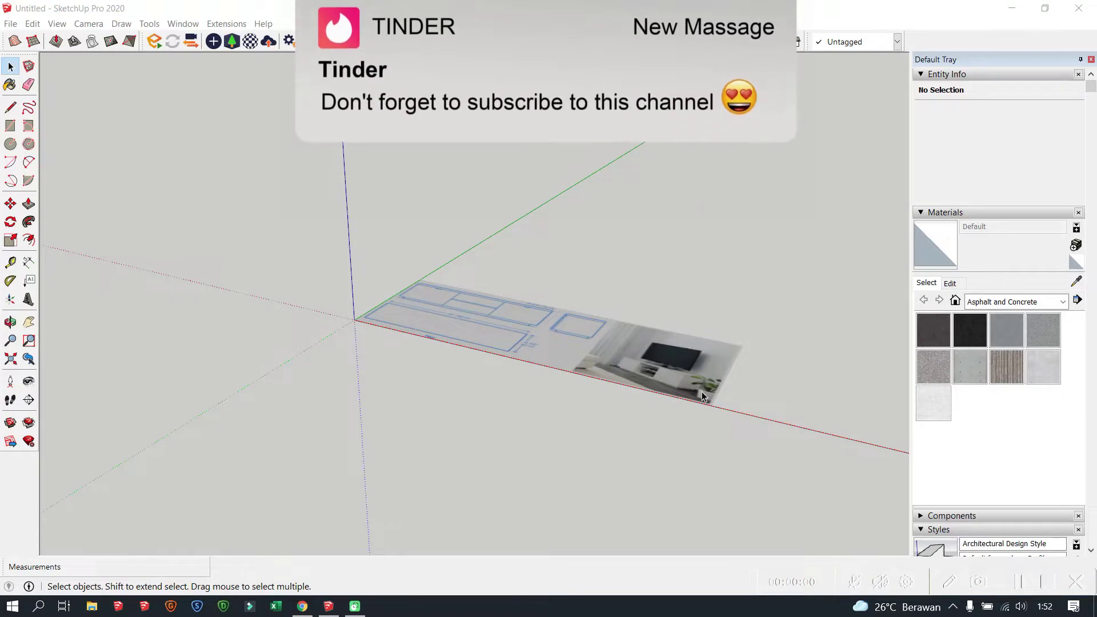
# - Zoom in on the imported IKEA Byås plan drawing with its 160 cm and 42 cm dimensions
pyautogui.scroll(5, 443, 309)
# - Trace the 160 × 42 cm plan outline with Line to form a face
pyautogui.scroll(5, 544, 437)
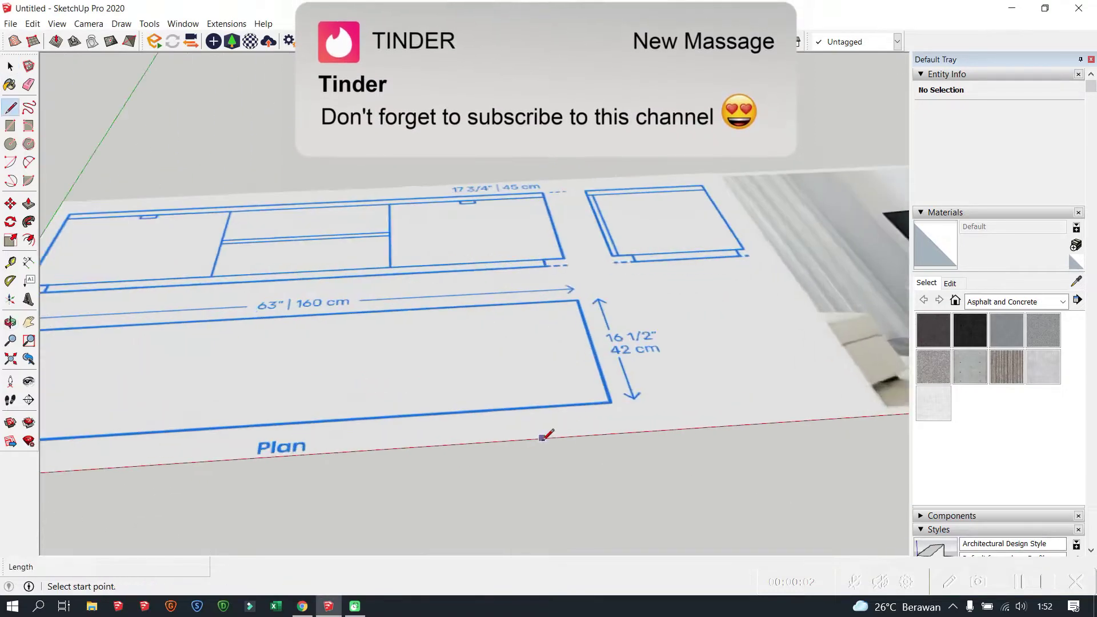
pyautogui.scroll(2, 543, 437)
pyautogui.click(640, 387)
pyautogui.write('42')
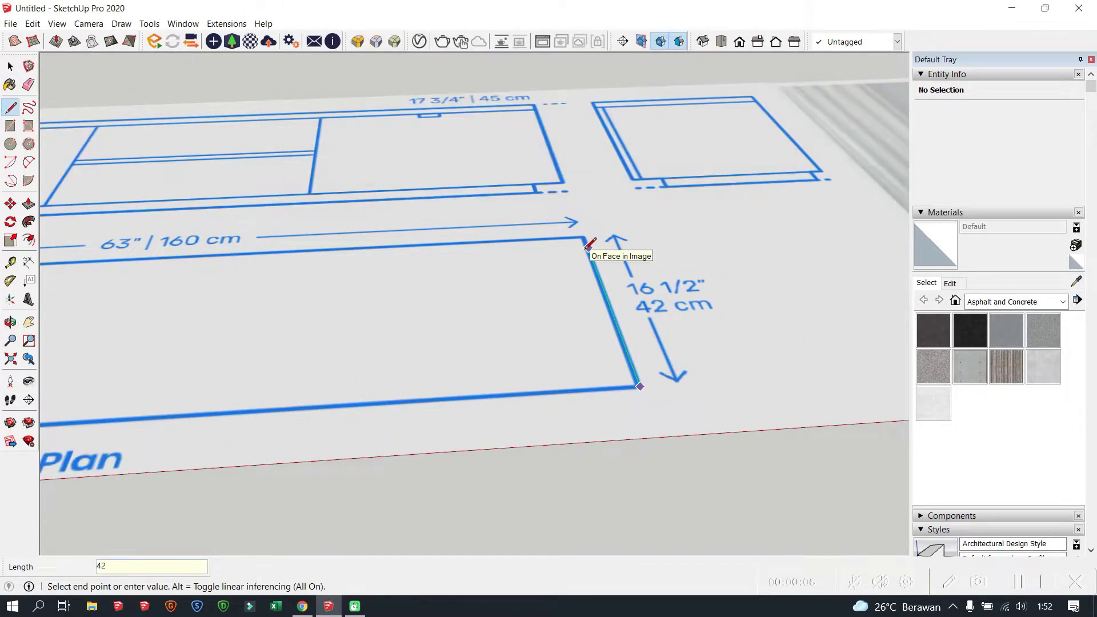
pyautogui.scroll(-3, 700, 252)
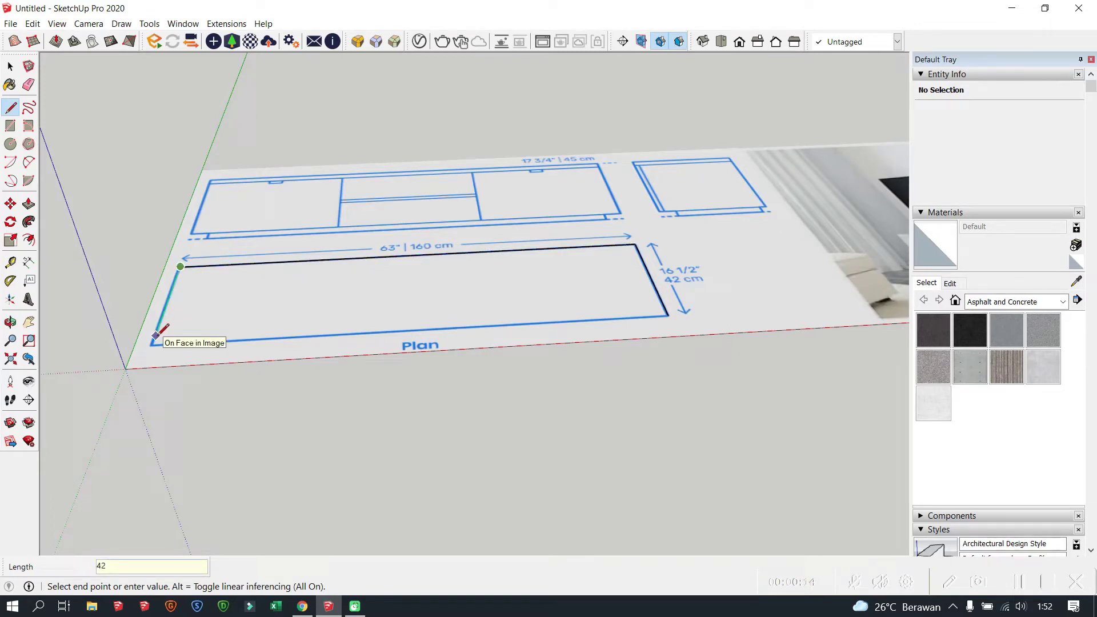
pyautogui.click(668, 314)
pyautogui.scroll(3, 560, 272)
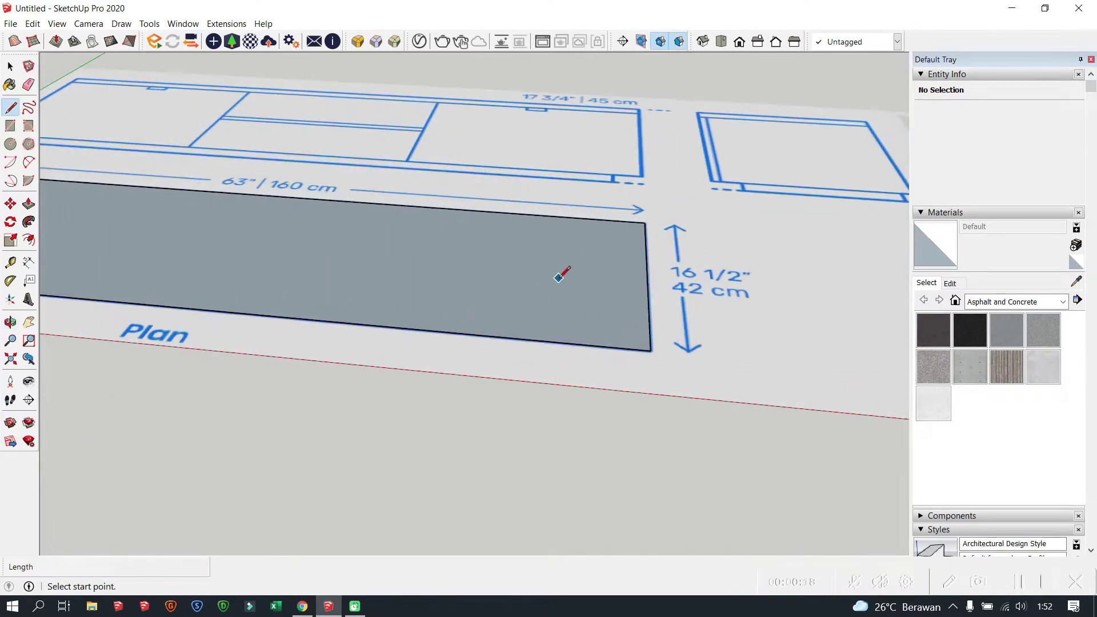
# - Push/Pull the traced face 20 mm into a board and make it a component
pyautogui.press('p')
pyautogui.click(580, 294)
pyautogui.write('0')
pyautogui.press('Return')
pyautogui.press('space')
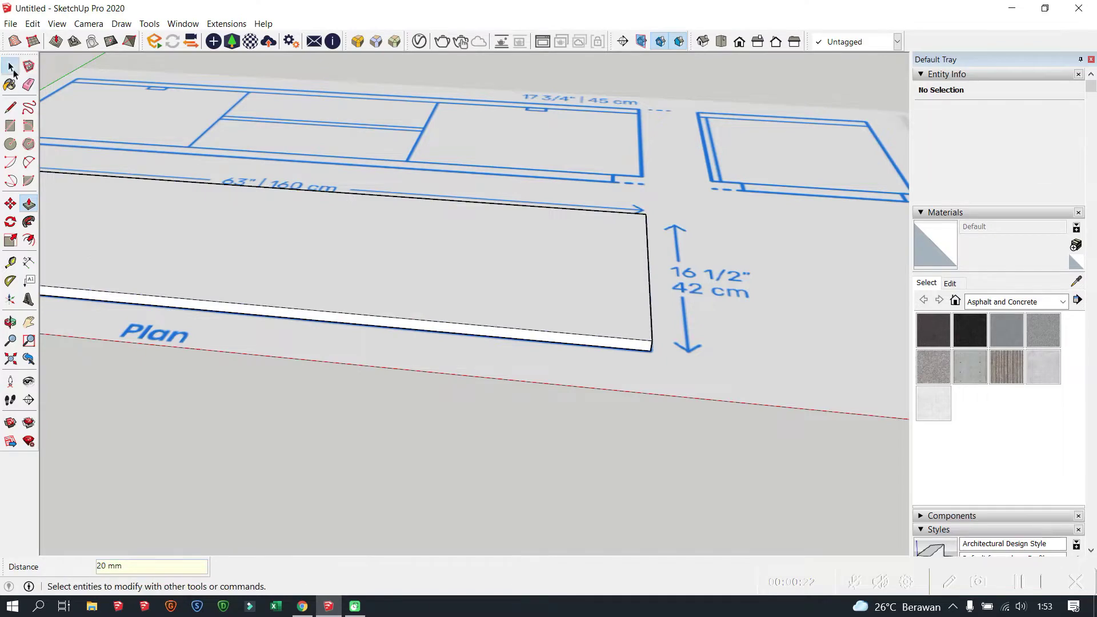
pyautogui.click(468, 320)
pyautogui.rightClick(490, 297)
pyautogui.click(546, 216)
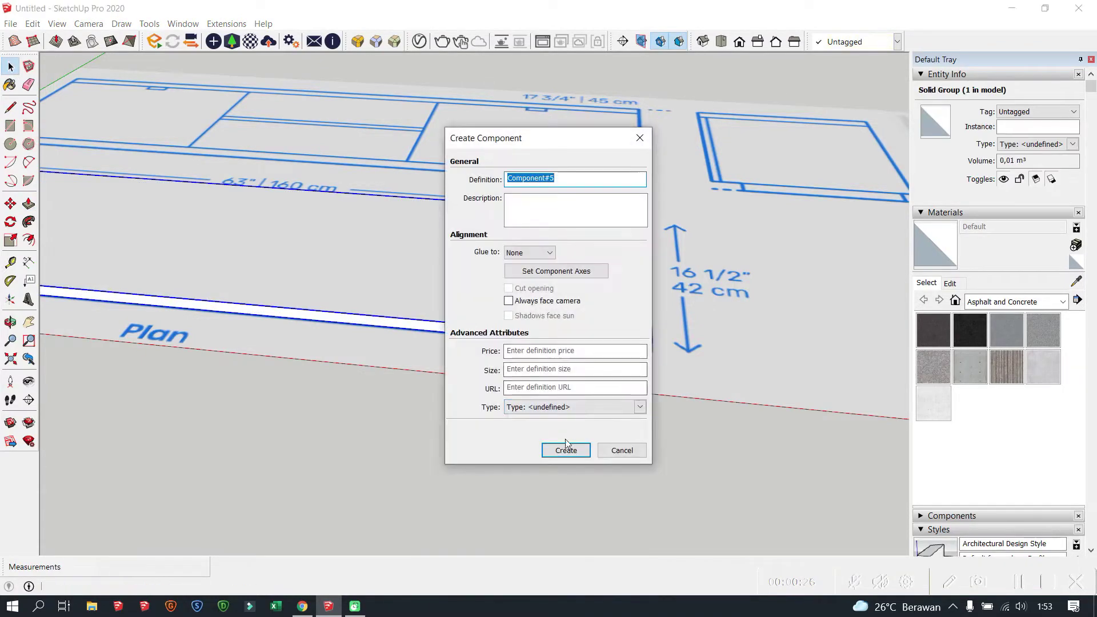
pyautogui.click(563, 448)
# - Duplicate the board component on top of the original with Move+Ctrl
pyautogui.scroll(2, 534, 351)
pyautogui.press('m')
pyautogui.press('ctrl')
pyautogui.click(636, 322)
pyautogui.click(644, 302)
# - Copy the board again and raise it 450 mm as the floating top
pyautogui.scroll(1, 645, 301)
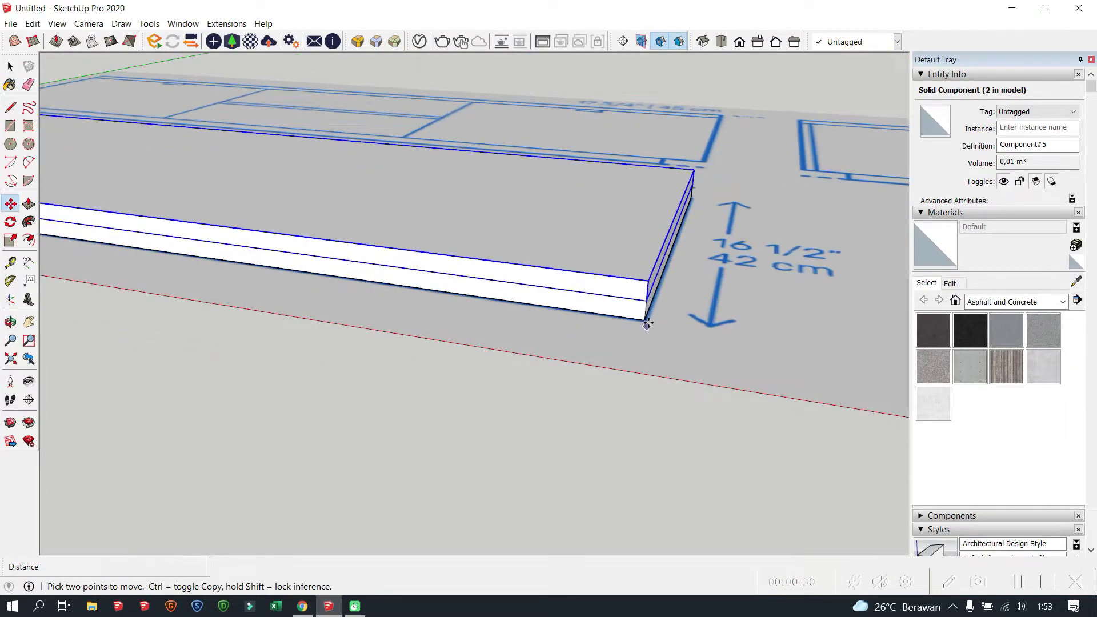
pyautogui.press('ctrl')
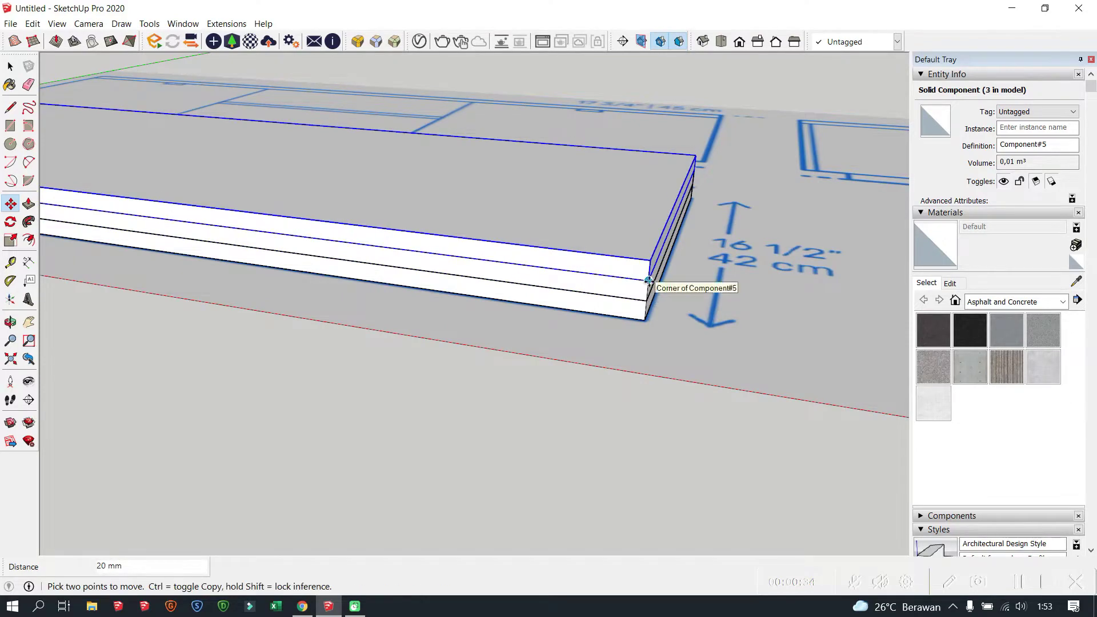
pyautogui.click(648, 281)
pyautogui.write('00')
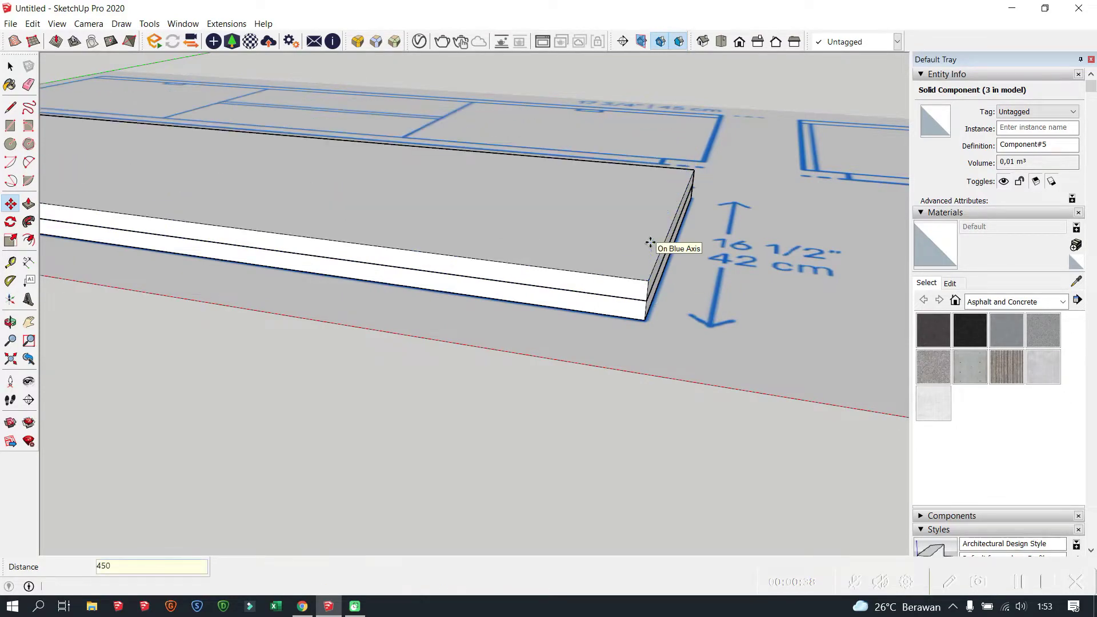
pyautogui.press('Return')
pyautogui.scroll(-5, 655, 238)
pyautogui.moveTo(656, 237); pyautogui.dragTo(457, 262, button='middle')
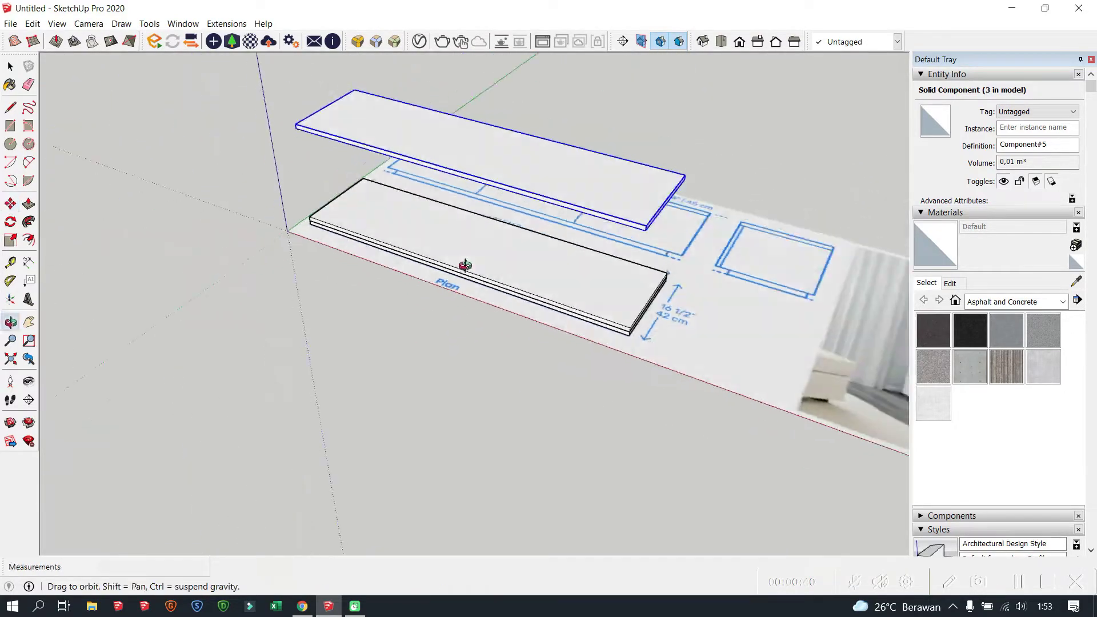
# - Draw a side-panel rectangle spanning from the top board to the bottom board
pyautogui.click(12, 126)
pyautogui.scroll(3, 588, 216)
pyautogui.moveTo(588, 215); pyautogui.dragTo(395, 266, button='middle')
pyautogui.click(396, 240)
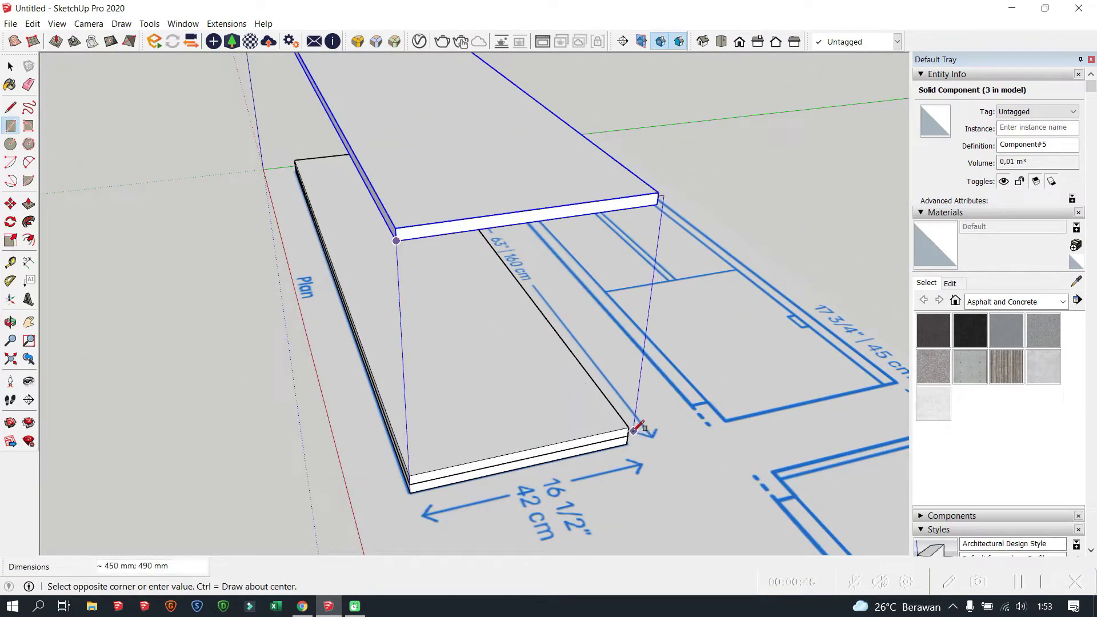
pyautogui.click(632, 429)
pyautogui.moveTo(632, 428); pyautogui.dragTo(600, 343, button='middle')
# - Push/Pull the side panel 20 mm thick and make it a component
pyautogui.press('p')
pyautogui.moveTo(490, 325); pyautogui.dragTo(499, 329)
pyautogui.write('2')
pyautogui.press('Return')
pyautogui.scroll(-5, 500, 328)
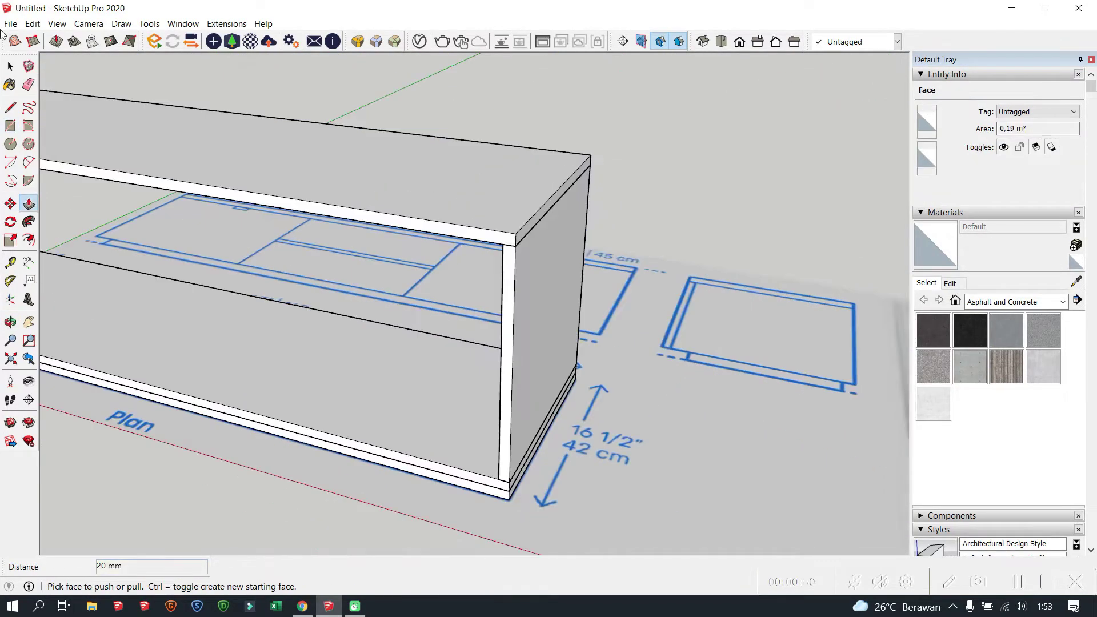
pyautogui.press('space')
pyautogui.rightClick(525, 285)
pyautogui.click(582, 216)
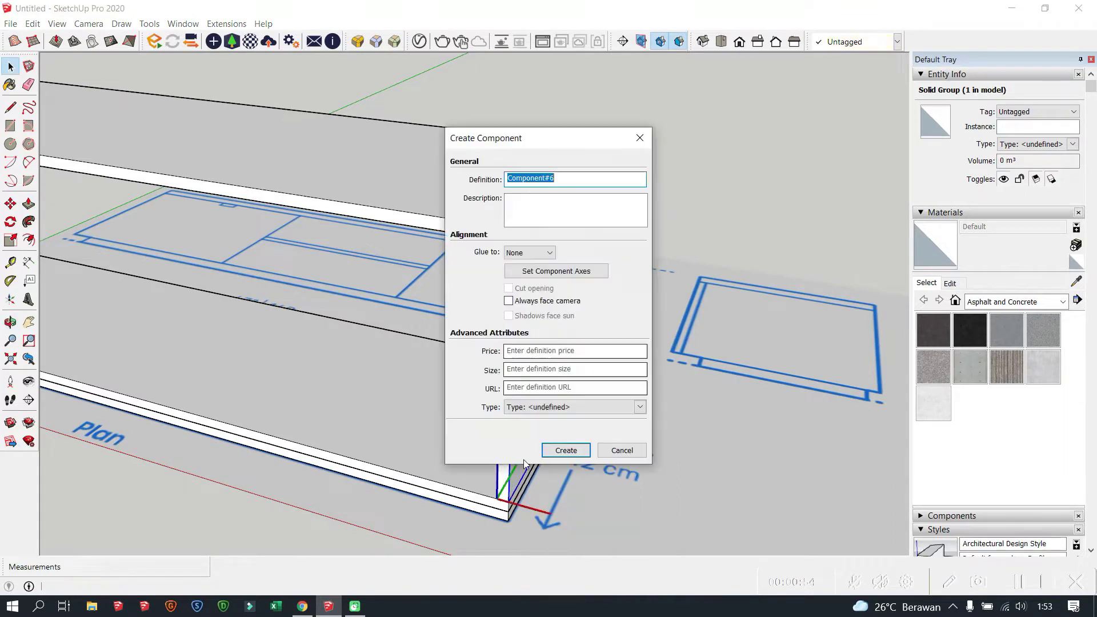
pyautogui.click(565, 450)
# - Edit the side panel component and push its thin edge face in to adjust depth
pyautogui.moveTo(566, 450); pyautogui.dragTo(443, 421, button='middle')
pyautogui.doubleClick(443, 421)
pyautogui.scroll(5, 417, 412)
pyautogui.press('p')
pyautogui.click(416, 410)
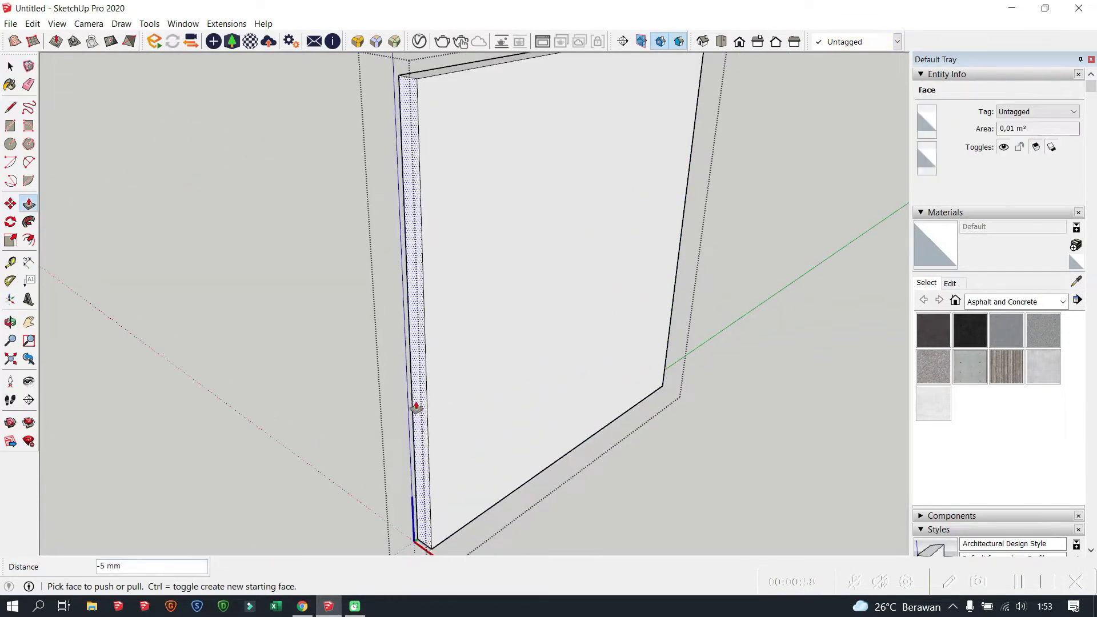
pyautogui.press('Return')
pyautogui.scroll(-5, 422, 410)
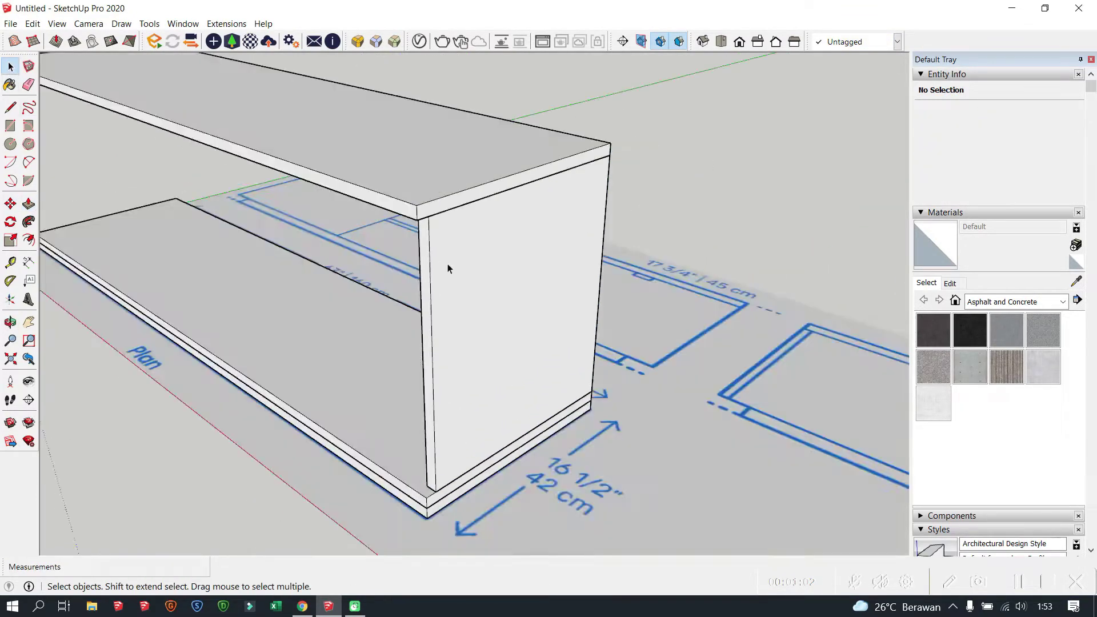
# - Copy the side panel as an inner divider and to the cabinet's right end
pyautogui.scroll(3, 265, 279)
pyautogui.press('m')
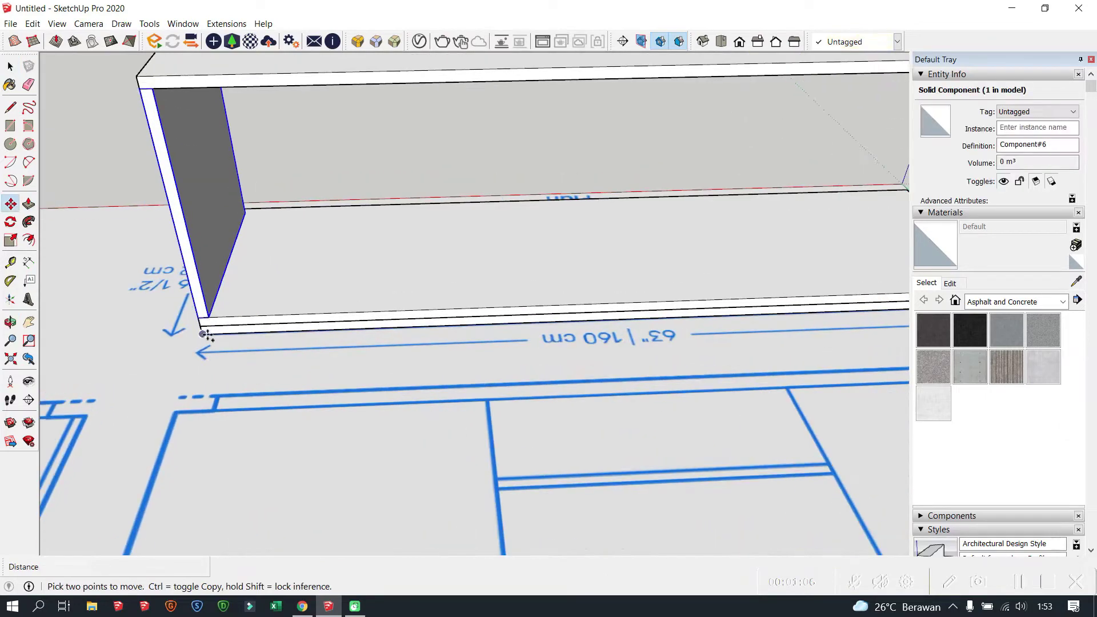
pyautogui.click(198, 317)
pyautogui.press('ctrl')
pyautogui.press('Return')
pyautogui.scroll(-3, 456, 362)
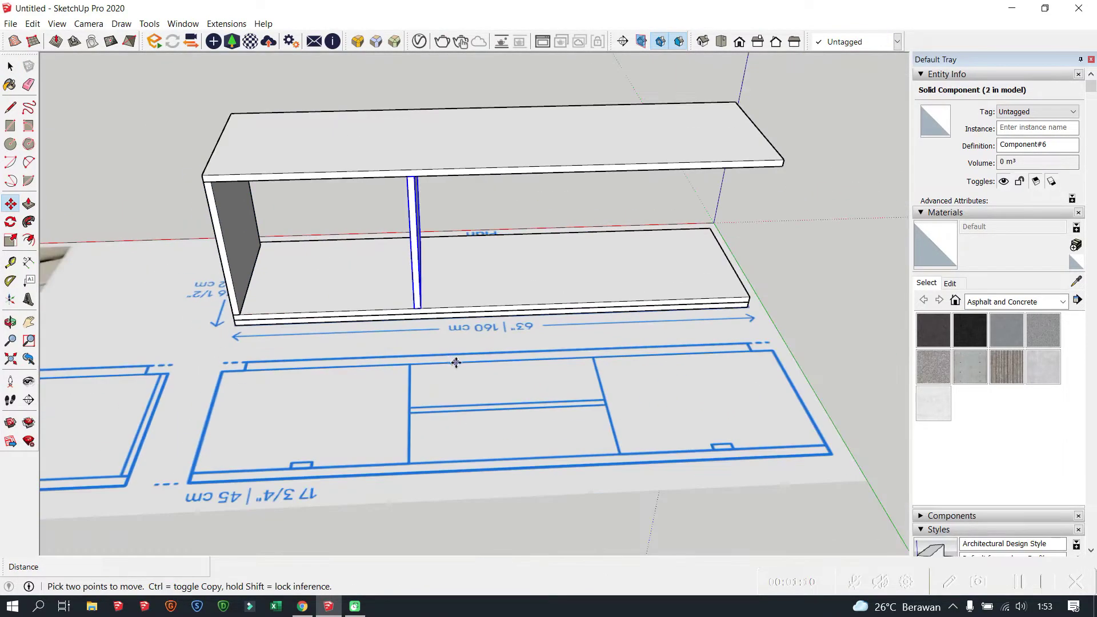
pyautogui.click(431, 315)
# - Copy the right-end panel inward as the second divider, forming three compartments
pyautogui.click(749, 306)
pyautogui.scroll(2, 760, 310)
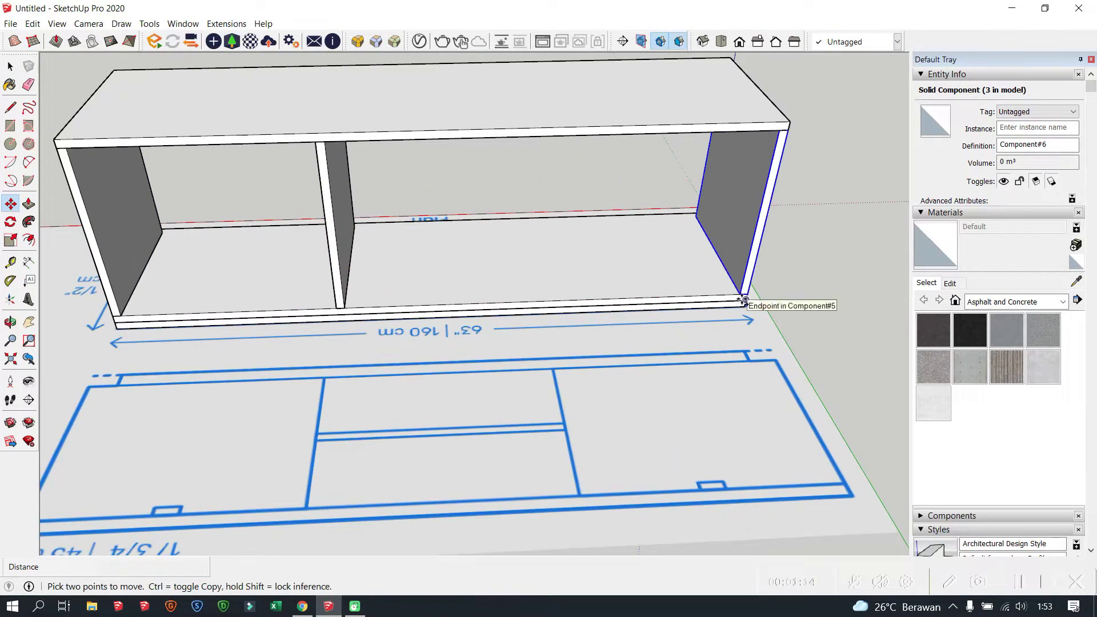
pyautogui.click(742, 300)
pyautogui.press('Return')
pyautogui.scroll(-2, 676, 294)
pyautogui.moveTo(676, 293); pyautogui.dragTo(693, 345, button='middle')
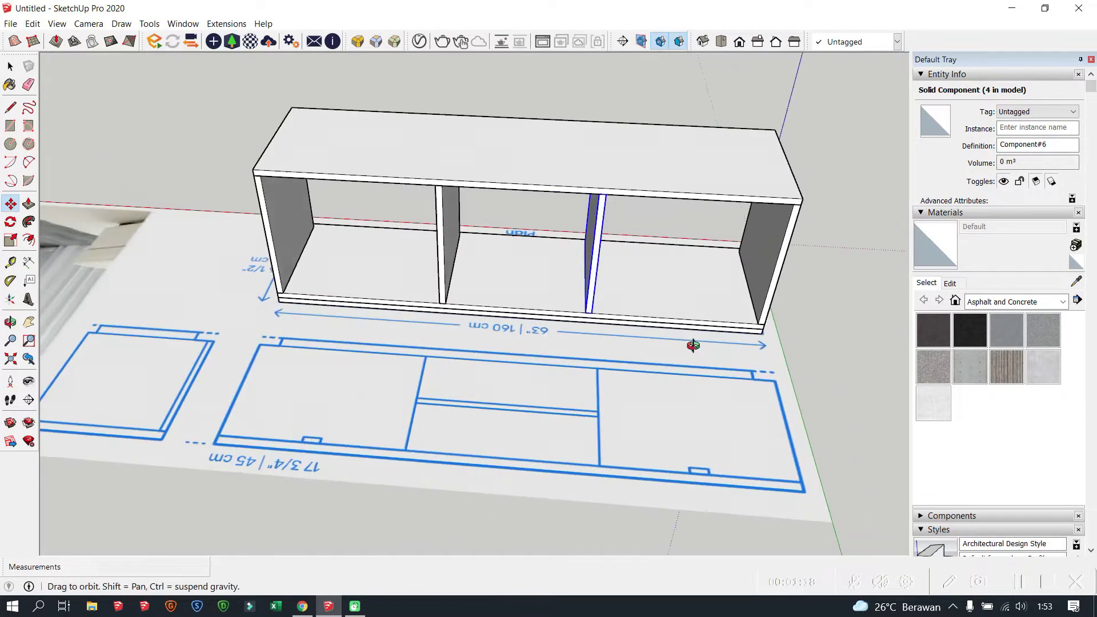
pyautogui.scroll(2, 616, 392)
pyautogui.press('l')
pyautogui.scroll(2, 588, 511)
# - Mark the blueprint divider corner and move the divider along the red axis
pyautogui.click(588, 514)
pyautogui.scroll(-2, 588, 514)
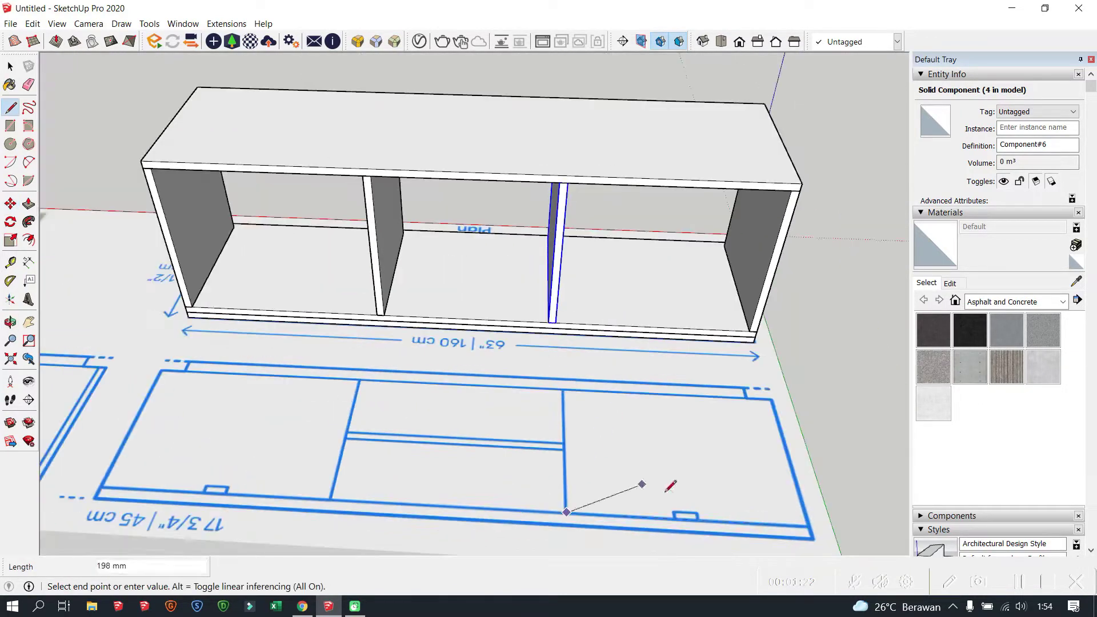
pyautogui.scroll(2, 631, 314)
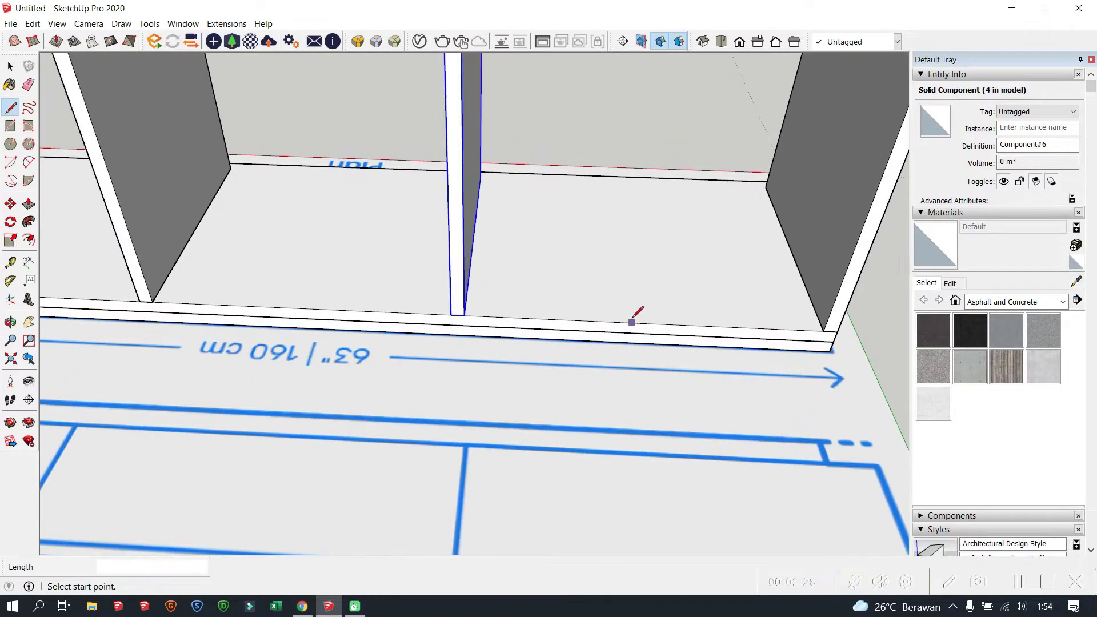
pyautogui.scroll(2, 492, 298)
pyautogui.press('m')
pyautogui.click(454, 318)
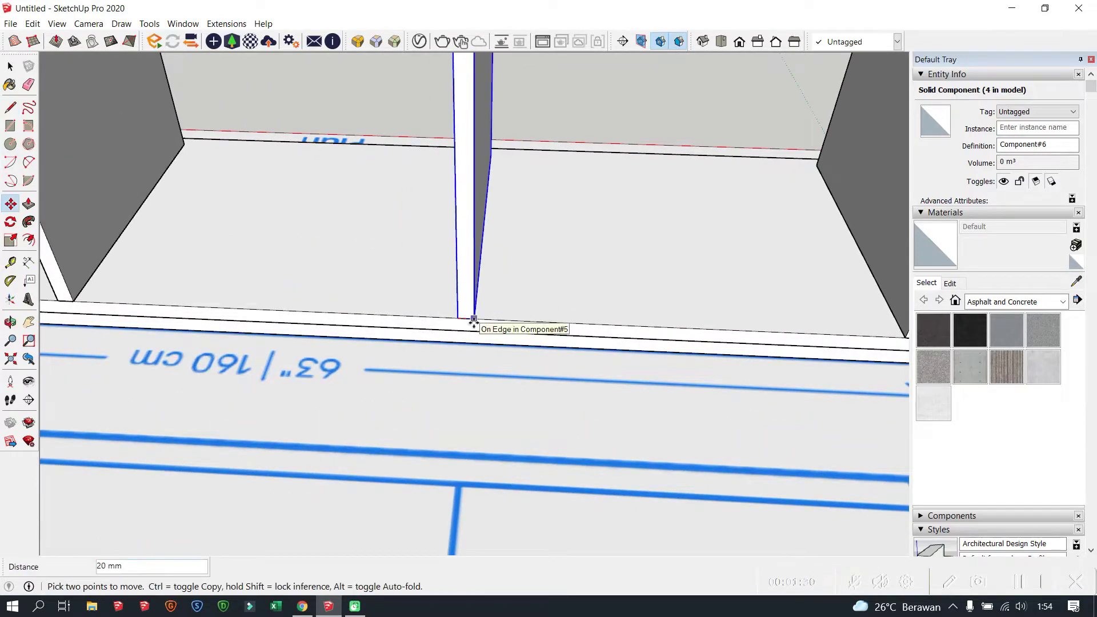
pyautogui.press('Return')
pyautogui.scroll(-3, 473, 322)
# - Shift the inner divider 30 mm along the red axis and orbit to a front view
pyautogui.press('space')
pyautogui.scroll(3, 371, 272)
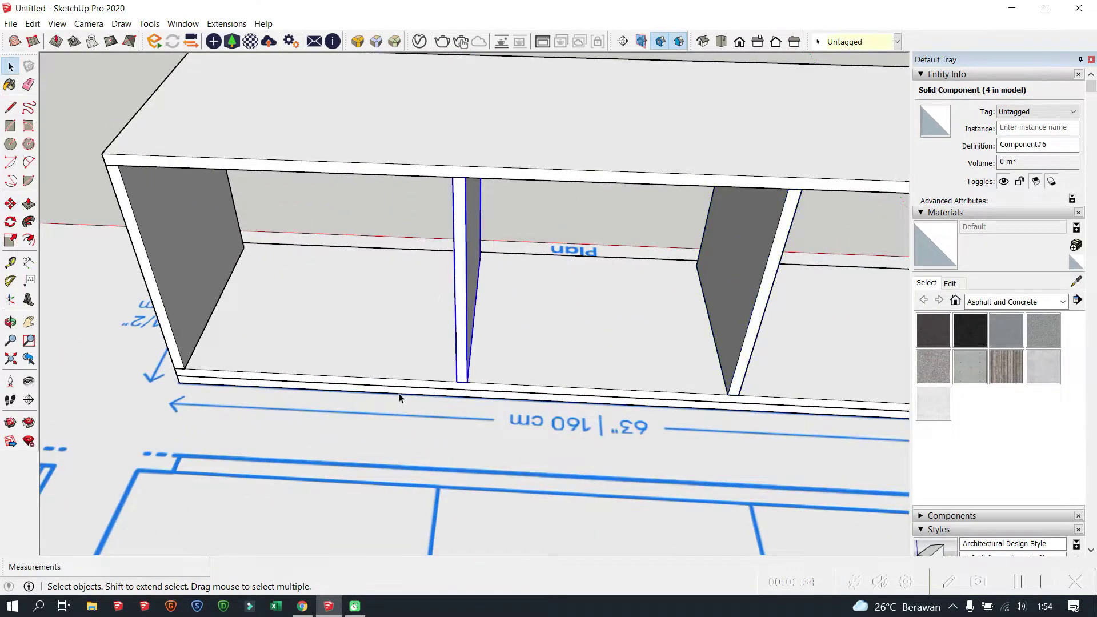
pyautogui.scroll(-3, 399, 398)
pyautogui.press('m')
pyautogui.click(465, 452)
pyautogui.write('30')
pyautogui.press('Return')
pyautogui.moveTo(464, 452)
pyautogui.mouseDown(button='middle')
pyautogui.moveTo(366, 369)
pyautogui.moveTo(139, 367)
pyautogui.moveTo(262, 286)
pyautogui.mouseUp(button='middle')
pyautogui.scroll(5, 289, 177)
# - Draw a door rectangle over the left compartment
pyautogui.click(8, 67)
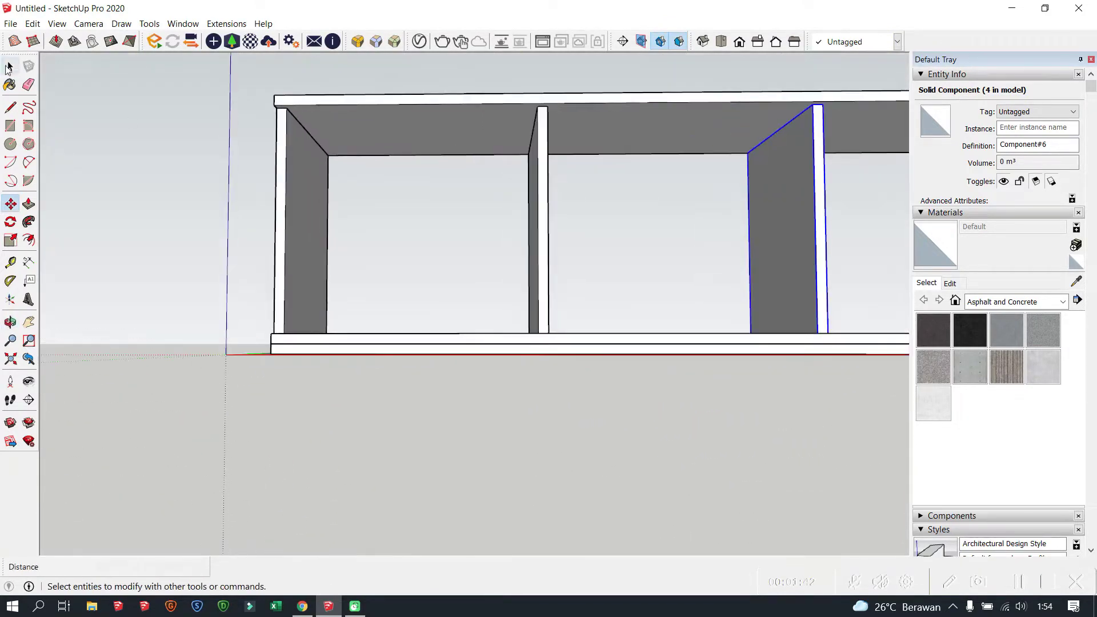
pyautogui.click(19, 125)
pyautogui.scroll(2, 271, 120)
pyautogui.click(295, 117)
pyautogui.scroll(2, 575, 371)
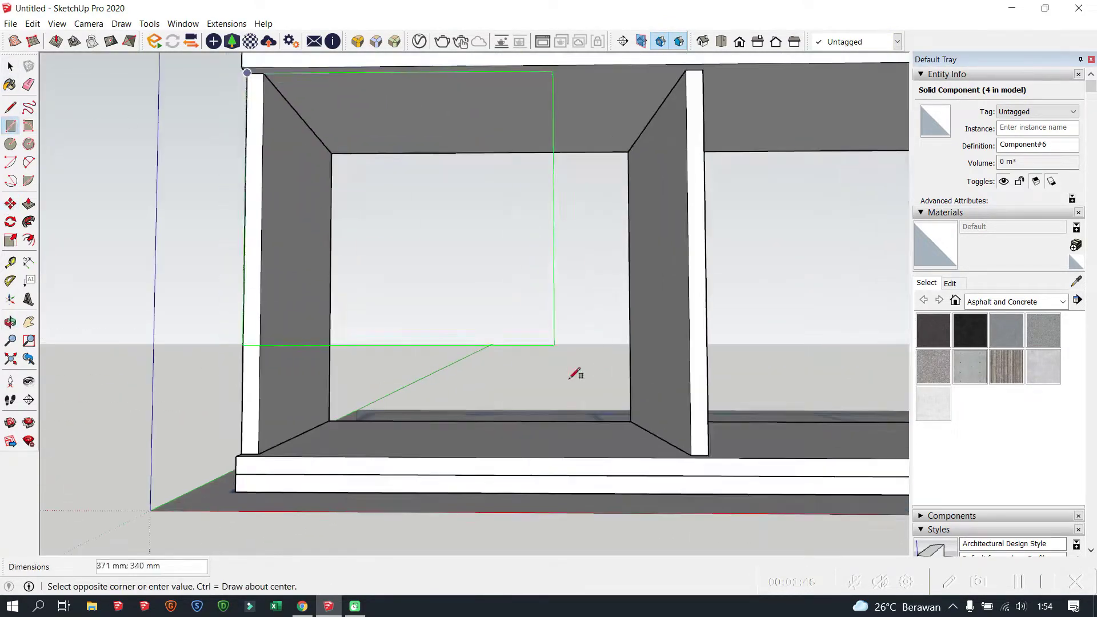
pyautogui.moveTo(575, 372); pyautogui.dragTo(599, 518, button='middle')
pyautogui.click(599, 519)
# - Push/Pull the door face to thickness and group it as a door component
pyautogui.press('p')
pyautogui.click(439, 351)
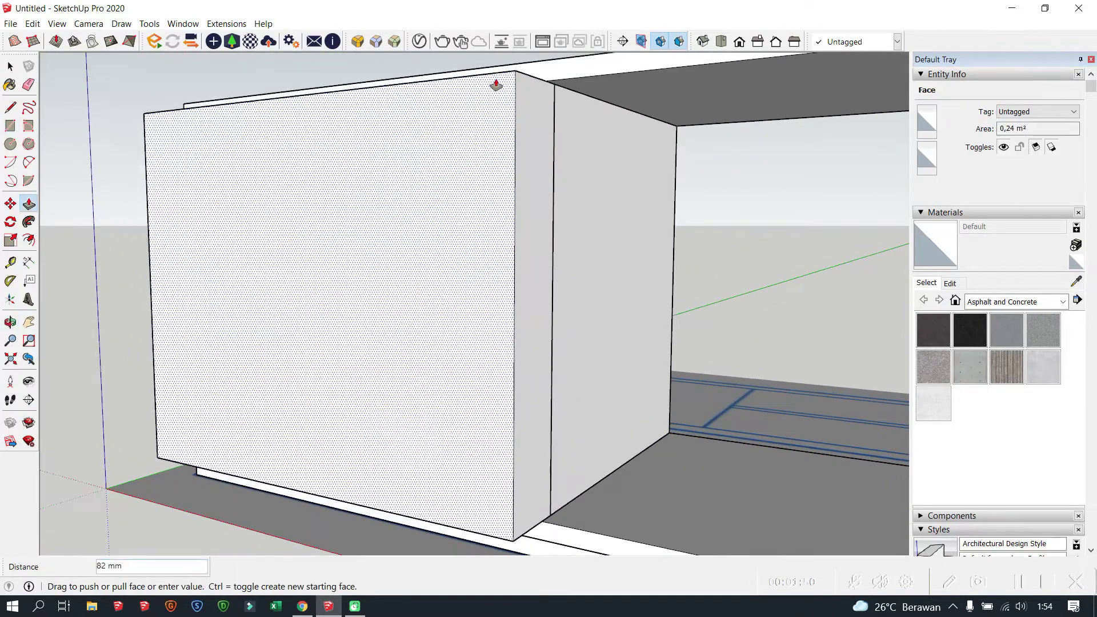
pyautogui.click(546, 93)
pyautogui.scroll(-2, 425, 243)
pyautogui.press('space')
pyautogui.tripleClick(425, 242)
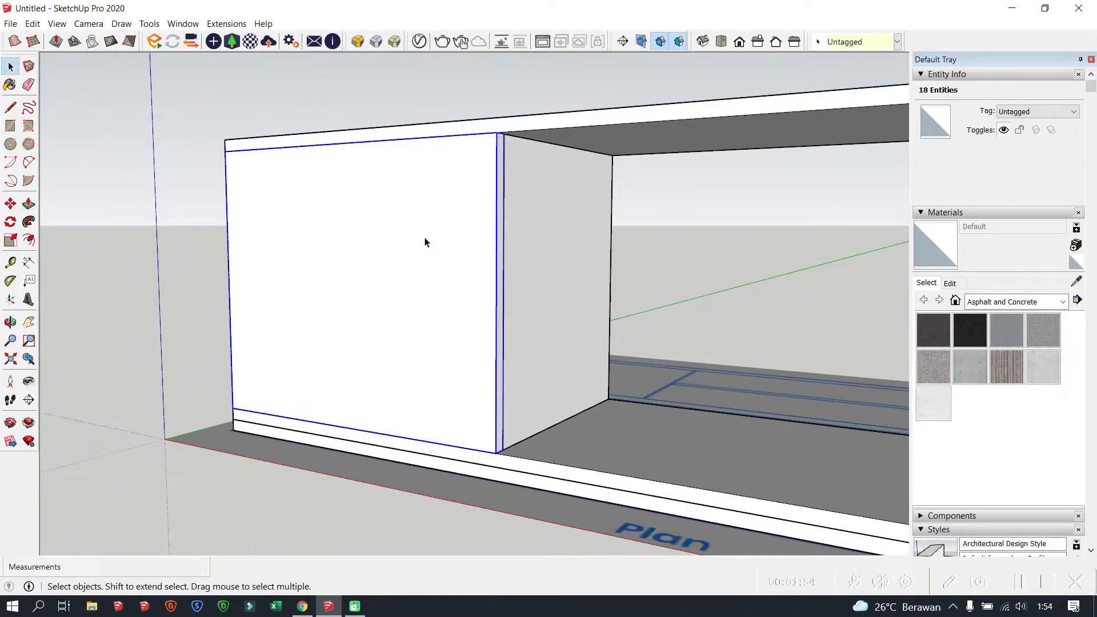
pyautogui.rightClick(426, 240)
pyautogui.click(465, 213)
pyautogui.press('g')
pyautogui.click(565, 450)
pyautogui.moveTo(566, 450); pyautogui.dragTo(557, 557, button='middle')
# - Copy the door panel with Move+Ctrl and place it beside the cabinet
pyautogui.scroll(-1, 557, 557)
pyautogui.press('m')
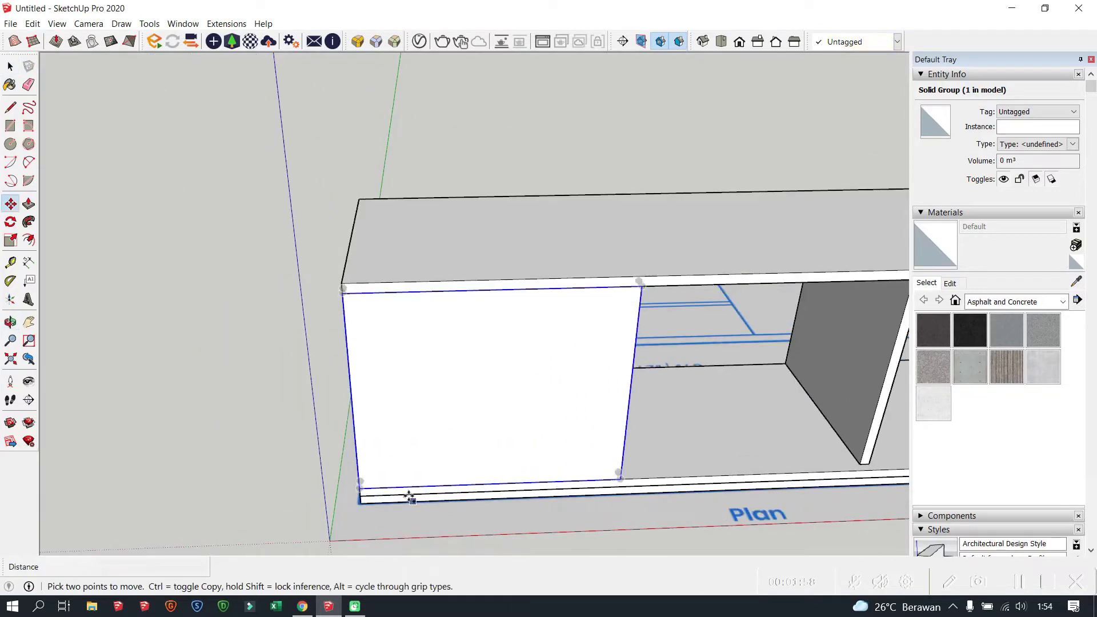
pyautogui.press('ctrl')
pyautogui.click(359, 496)
pyautogui.scroll(-3, 360, 496)
pyautogui.scroll(-1, 677, 407)
pyautogui.click(677, 406)
# - Scale the copied panel to 0.66 width on red and mirror it with -1
pyautogui.press('s')
pyautogui.scroll(2, 714, 371)
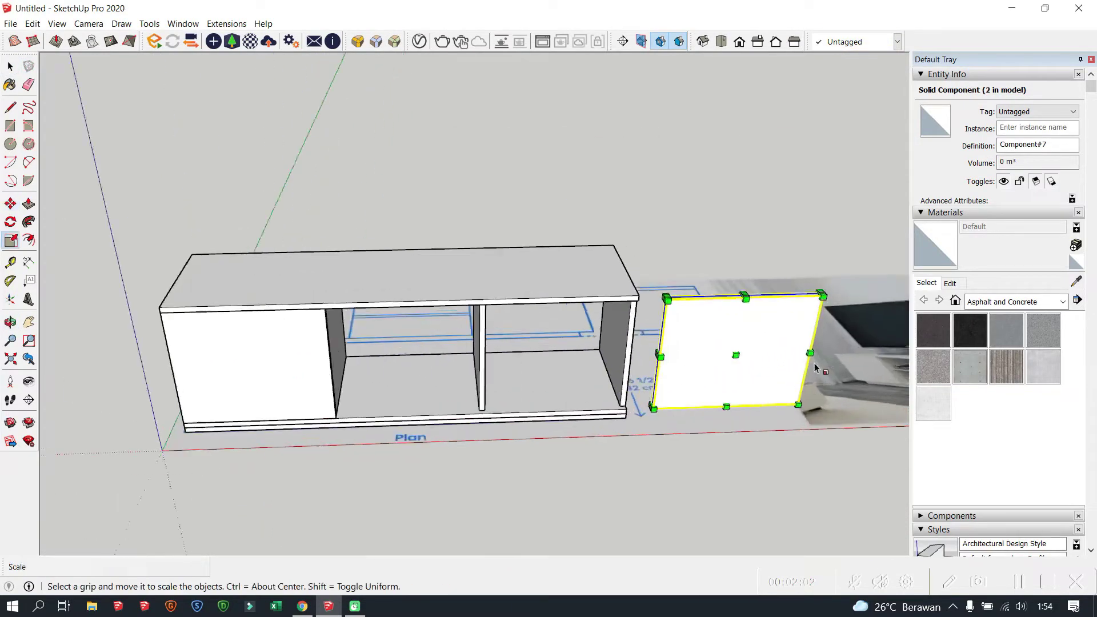
pyautogui.scroll(3, 713, 371)
pyautogui.moveTo(811, 350); pyautogui.dragTo(725, 342)
pyautogui.press('Return')
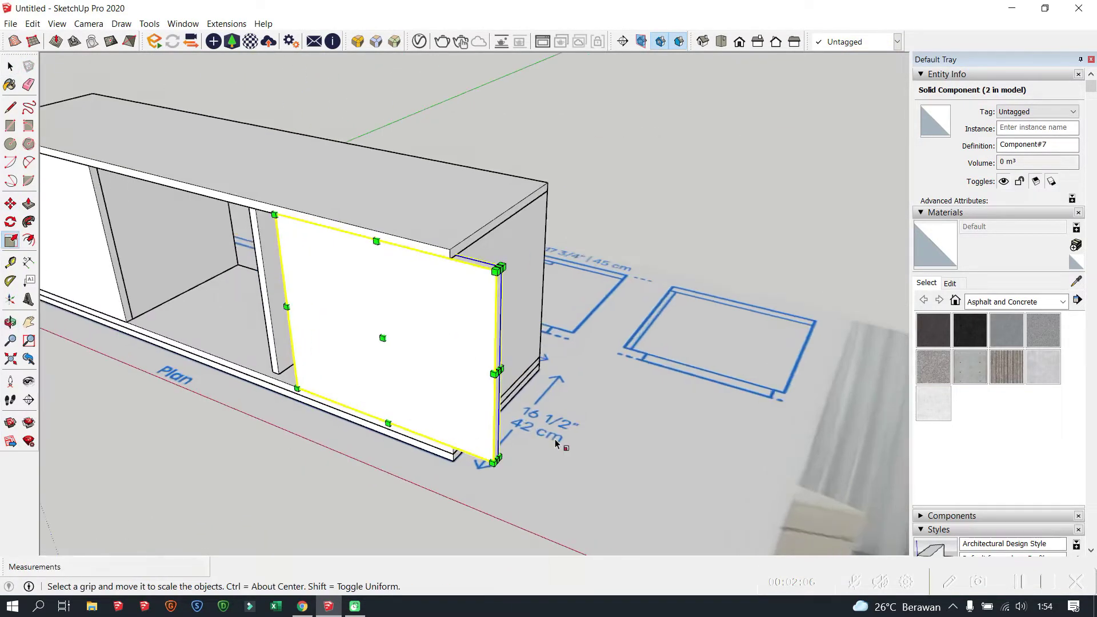
# - Move the mirrored door panel into the cabinet's right opening
pyautogui.scroll(3, 514, 400)
pyautogui.press('m')
pyautogui.click(477, 483)
pyautogui.click(400, 428)
pyautogui.scroll(-5, 399, 429)
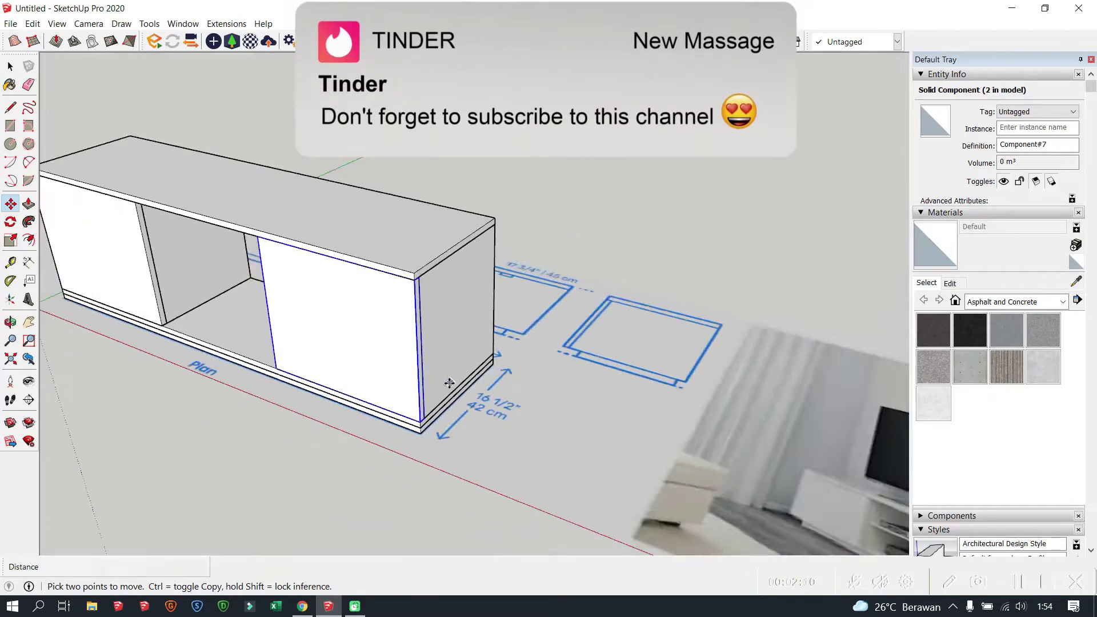
pyautogui.scroll(-3, 196, 132)
pyautogui.press('space')
pyautogui.scroll(3, 331, 351)
pyautogui.scroll(1, 428, 385)
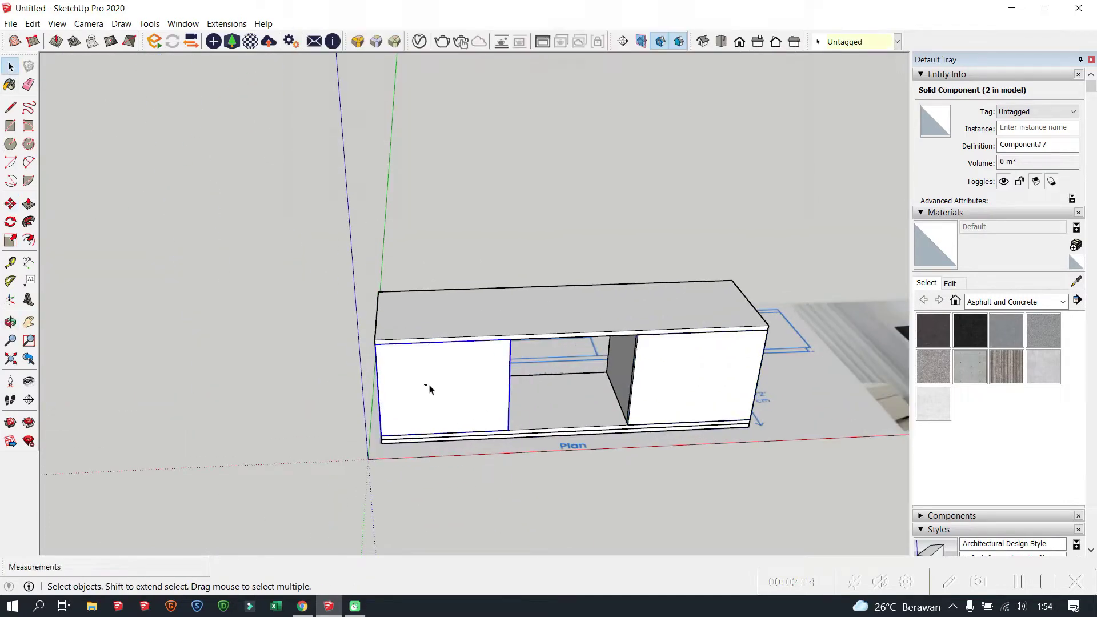
pyautogui.doubleClick(428, 379)
# - Push/pull the door panel's face out 1 mm, then orbit to a front view of the panel
pyautogui.press('p')
pyautogui.scroll(5, 386, 294)
pyautogui.click(386, 294)
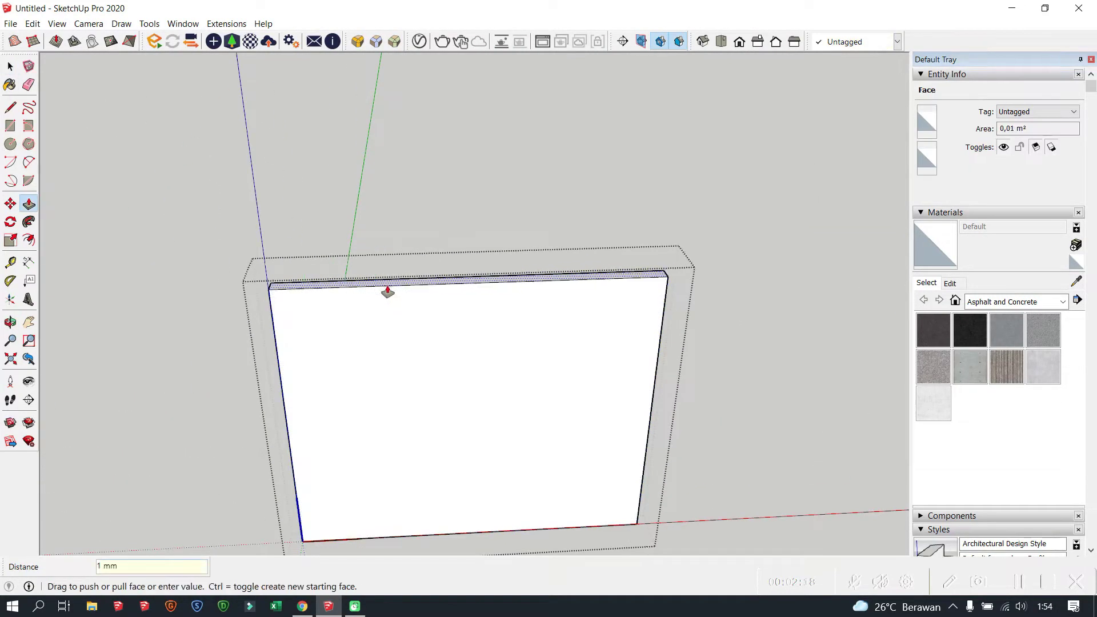
pyautogui.moveTo(387, 294); pyautogui.dragTo(502, 88, button='middle')
pyautogui.click(310, 503)
pyautogui.press('space')
pyautogui.moveTo(310, 503); pyautogui.dragTo(113, 106, button='middle')
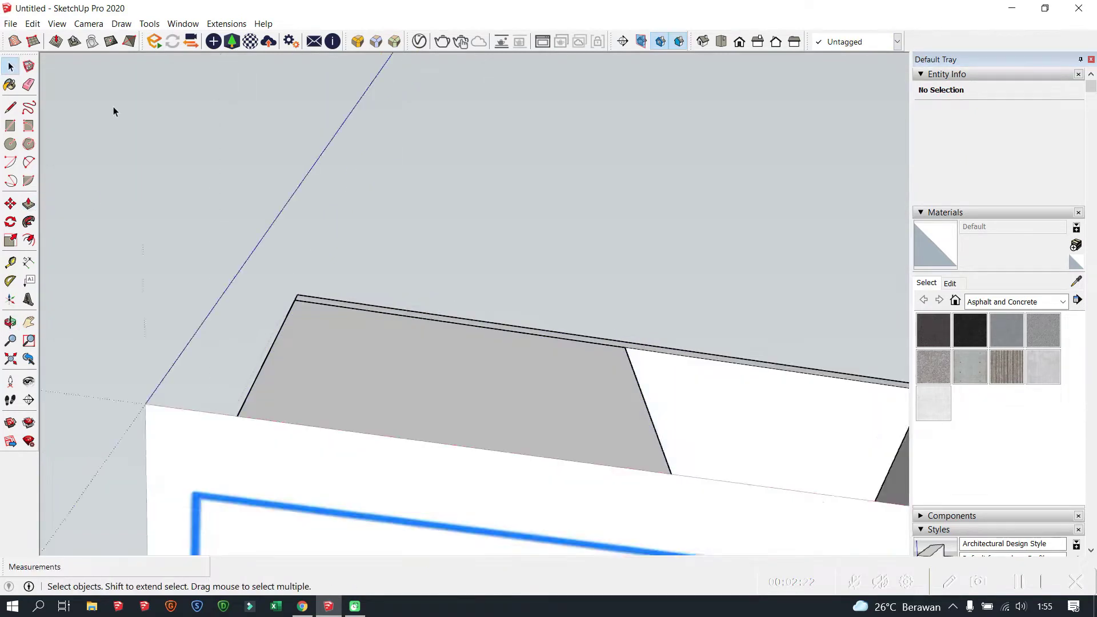
pyautogui.press('o')
pyautogui.moveTo(301, 384)
pyautogui.mouseDown()
pyautogui.moveTo(370, 544)
pyautogui.moveTo(657, 455)
pyautogui.mouseUp()
pyautogui.press('space')
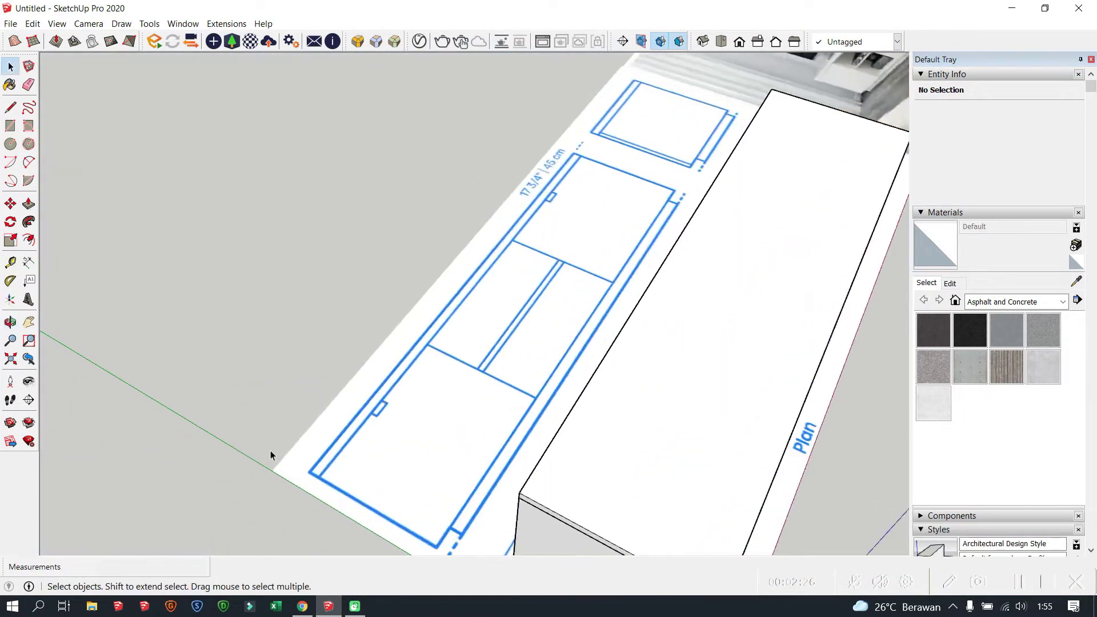
pyautogui.scroll(3, 270, 450)
pyautogui.moveTo(611, 401); pyautogui.dragTo(379, 443, button='middle')
pyautogui.scroll(3, 379, 443)
# - Draw a line of the entered length splitting the panel's top face along its edge
pyautogui.tripleClick(365, 428)
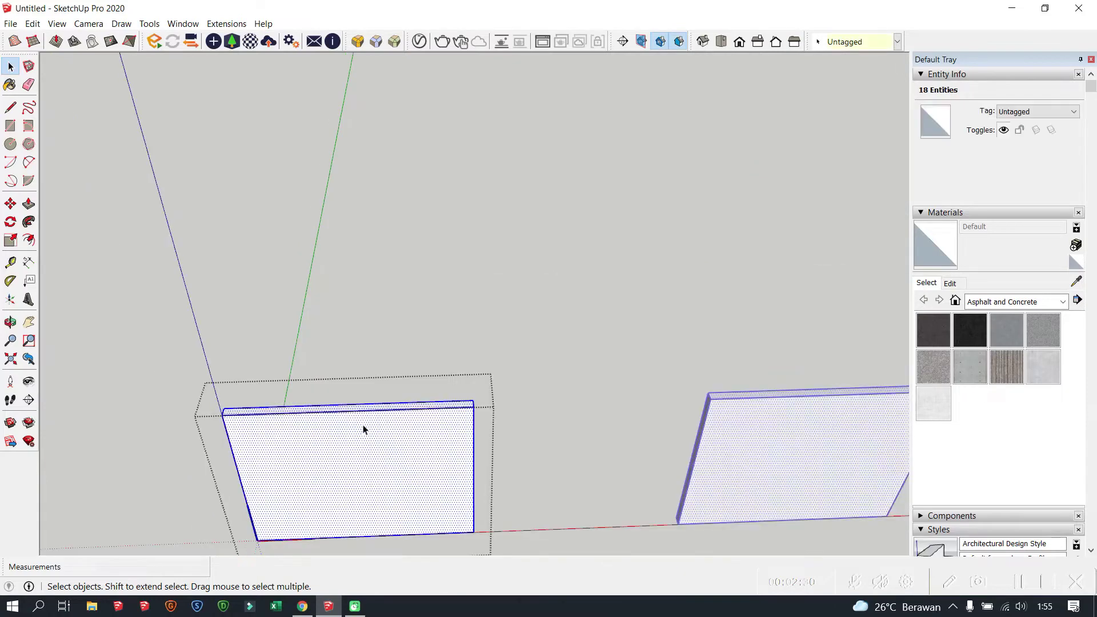
pyautogui.press('l')
pyautogui.scroll(3, 69, 403)
pyautogui.scroll(2, 98, 394)
pyautogui.click(838, 368)
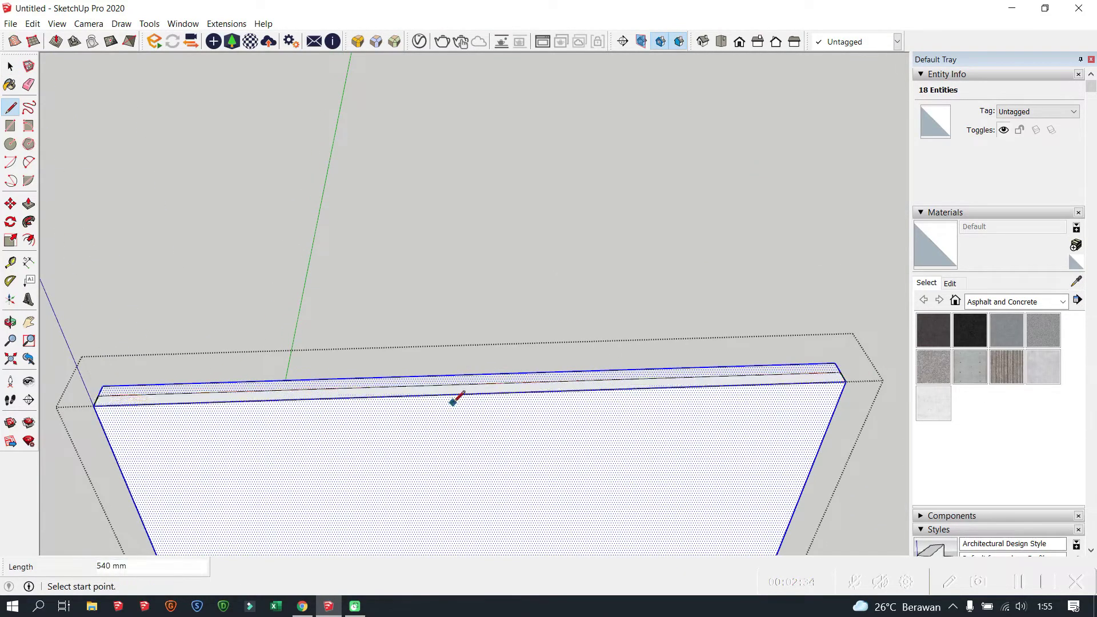
pyautogui.scroll(3, 469, 389)
pyautogui.write('250')
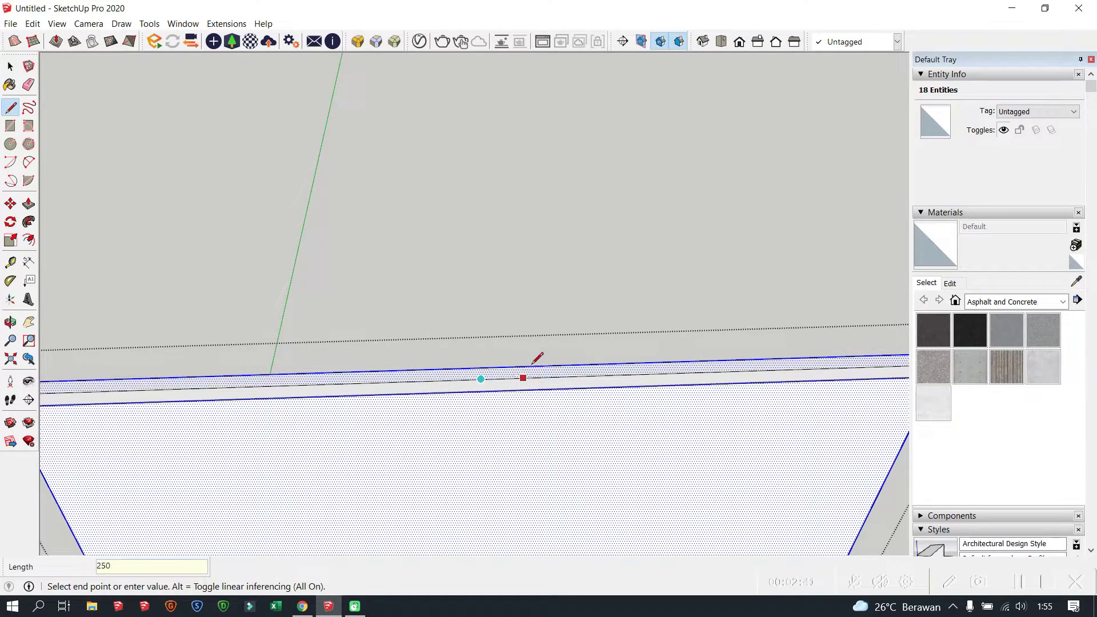
pyautogui.scroll(-3, 470, 382)
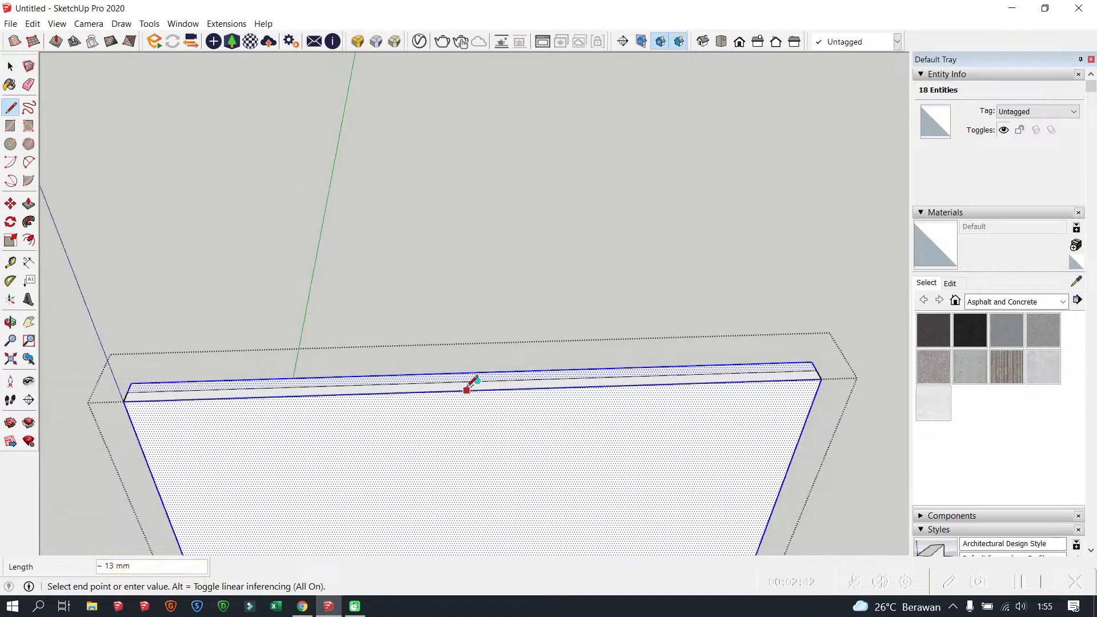
pyautogui.press('Return')
pyautogui.scroll(2, 477, 380)
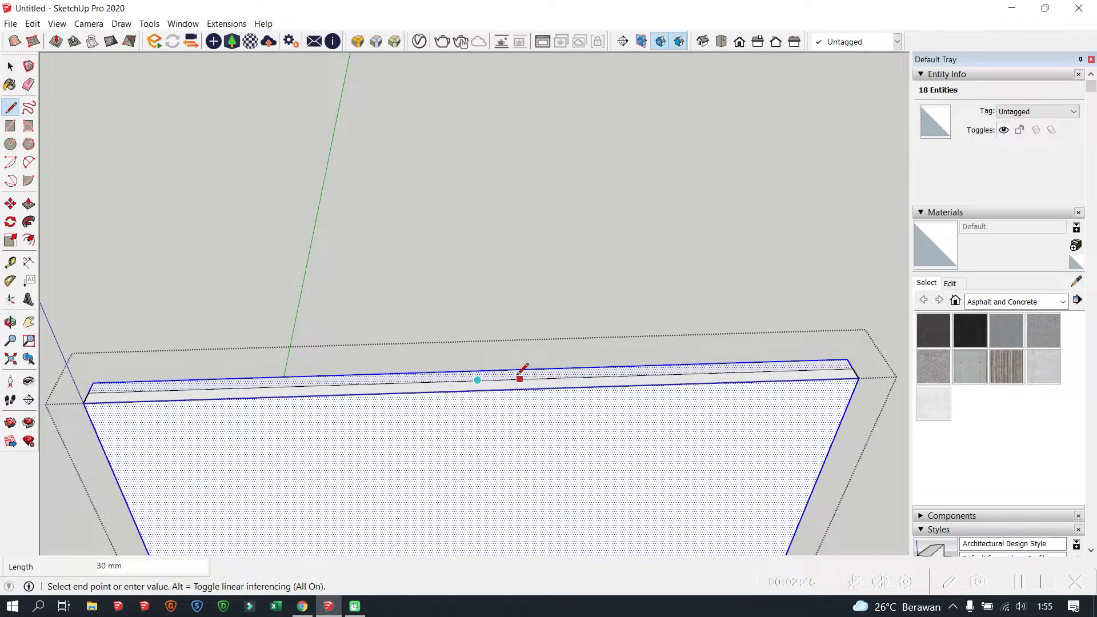
pyautogui.scroll(2, 520, 372)
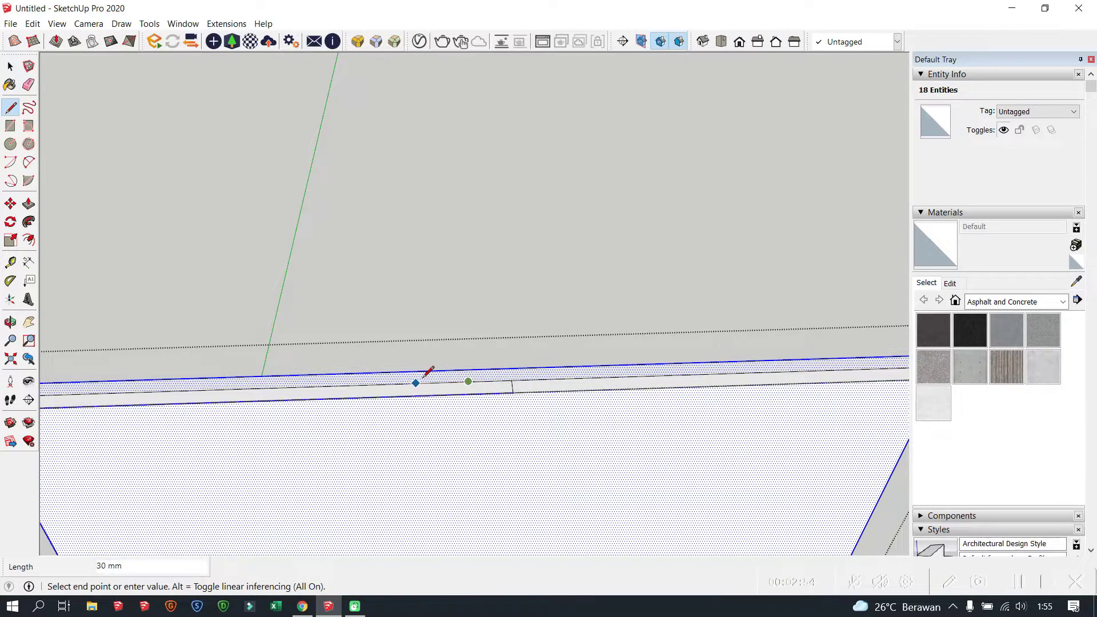
pyautogui.scroll(1, 429, 380)
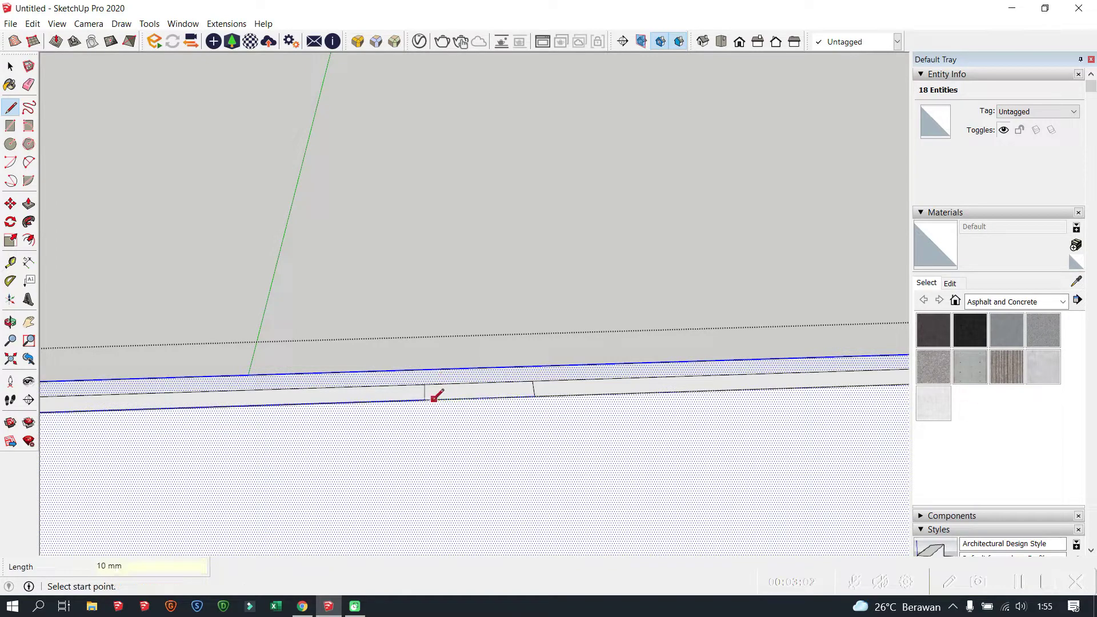
pyautogui.click(425, 482)
pyautogui.moveTo(426, 482); pyautogui.dragTo(424, 372, button='middle')
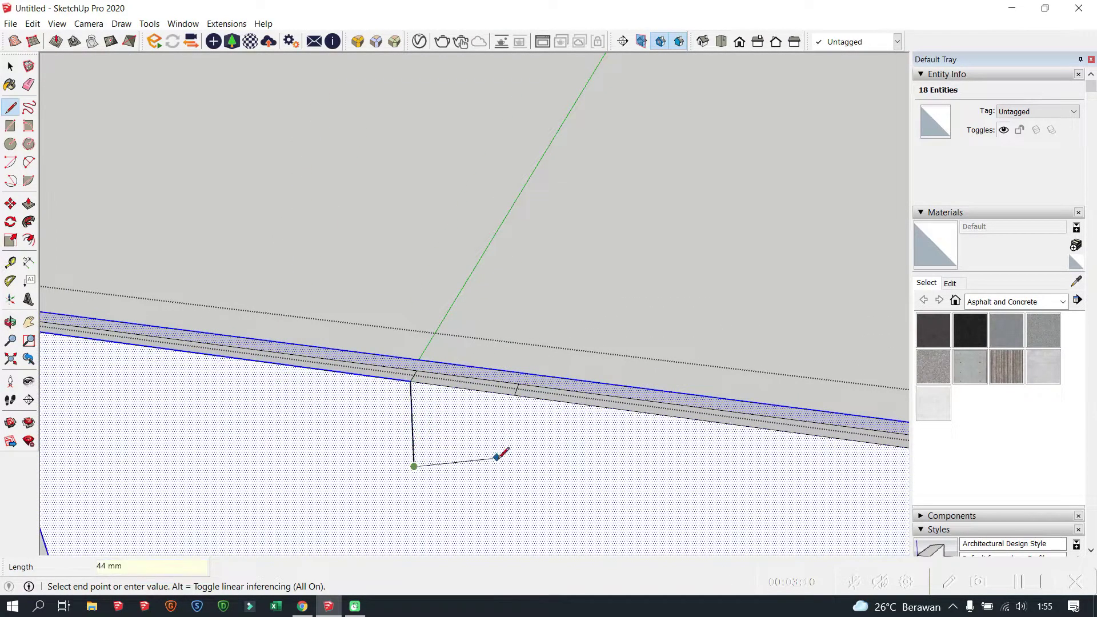
# - Draw a vertical notch line down from the top edge, checking the notch size on the plan
pyautogui.click(514, 393)
pyautogui.click(509, 501)
pyautogui.press('space')
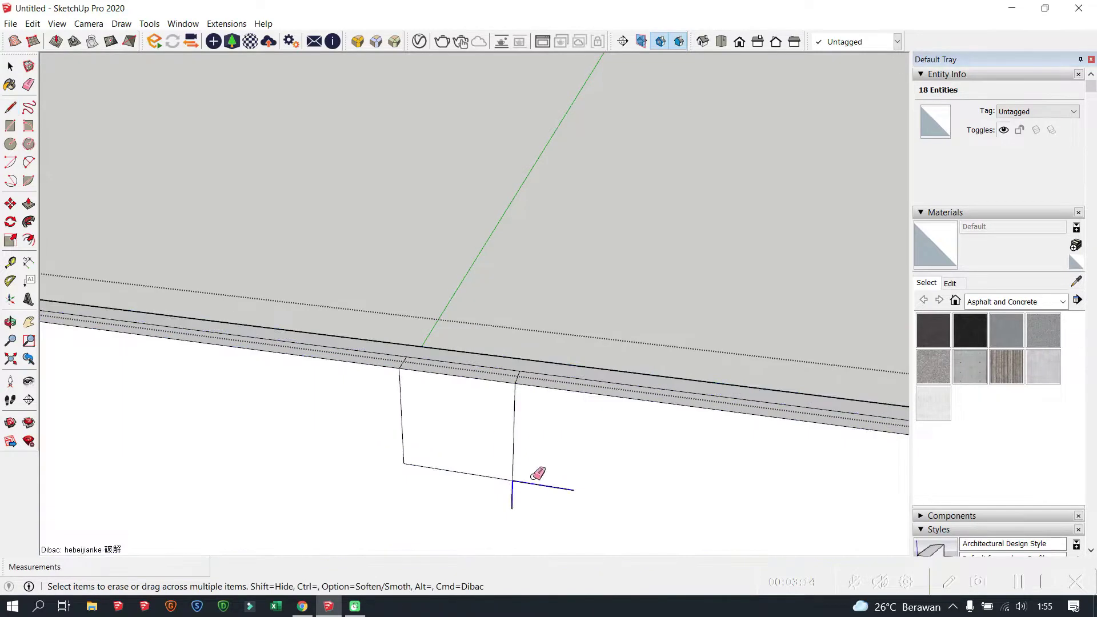
pyautogui.scroll(-5, 456, 400)
pyautogui.scroll(6, 434, 228)
pyautogui.press('l')
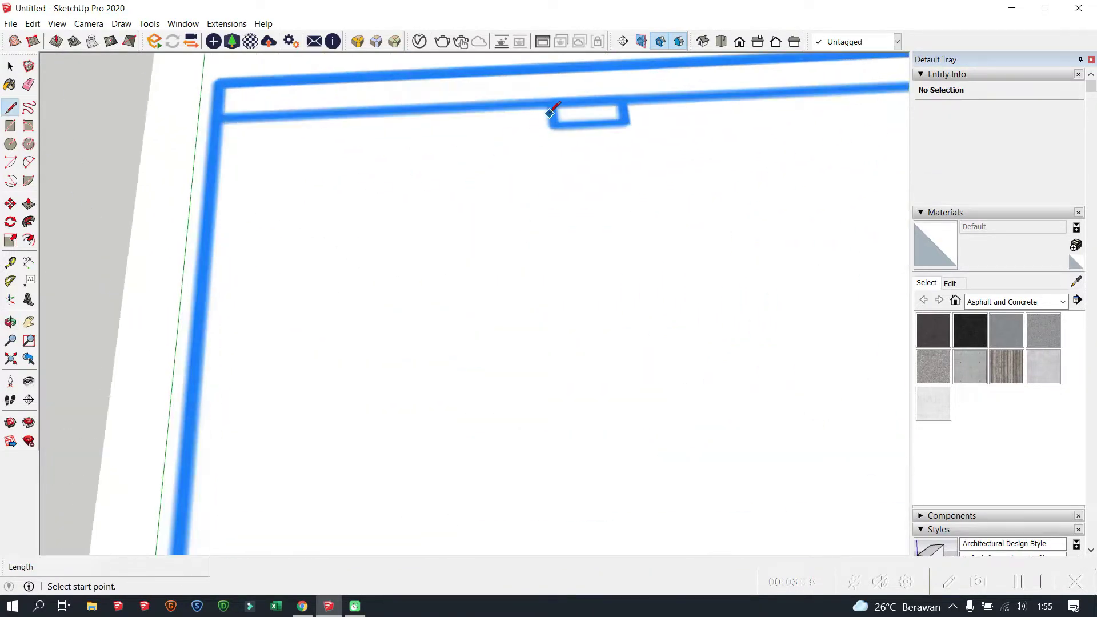
pyautogui.click(552, 126)
pyautogui.scroll(-5, 519, 186)
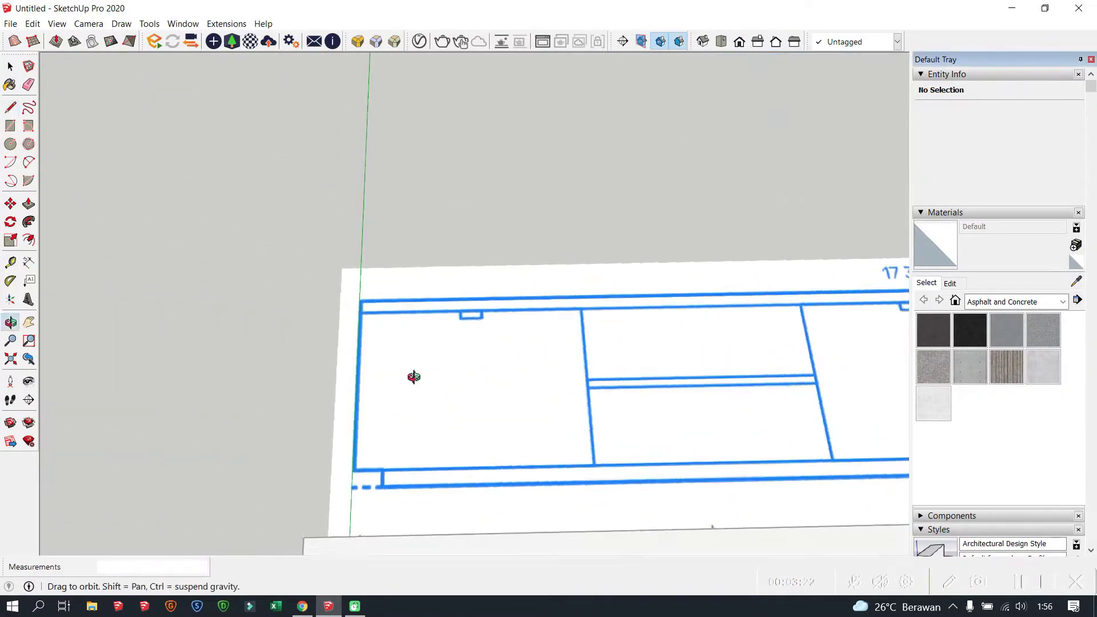
pyautogui.moveTo(411, 374); pyautogui.dragTo(455, 480, button='middle')
pyautogui.scroll(4, 410, 504)
pyautogui.scroll(3, 410, 505)
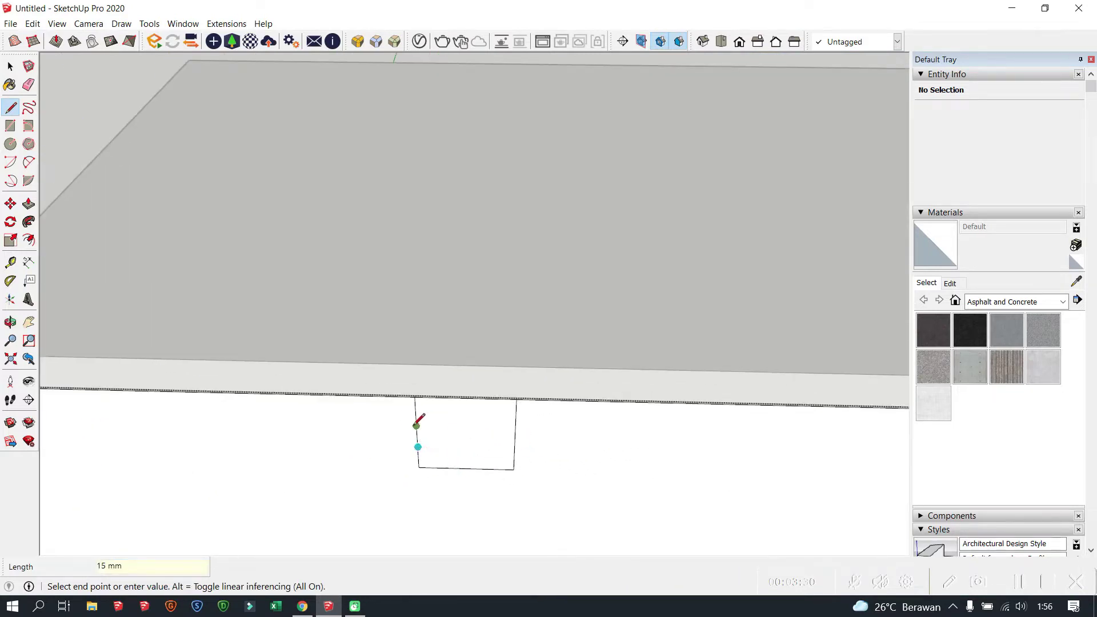
# - Erase the stray line inside the notch and select the panel's connected geometry
pyautogui.press('Escape')
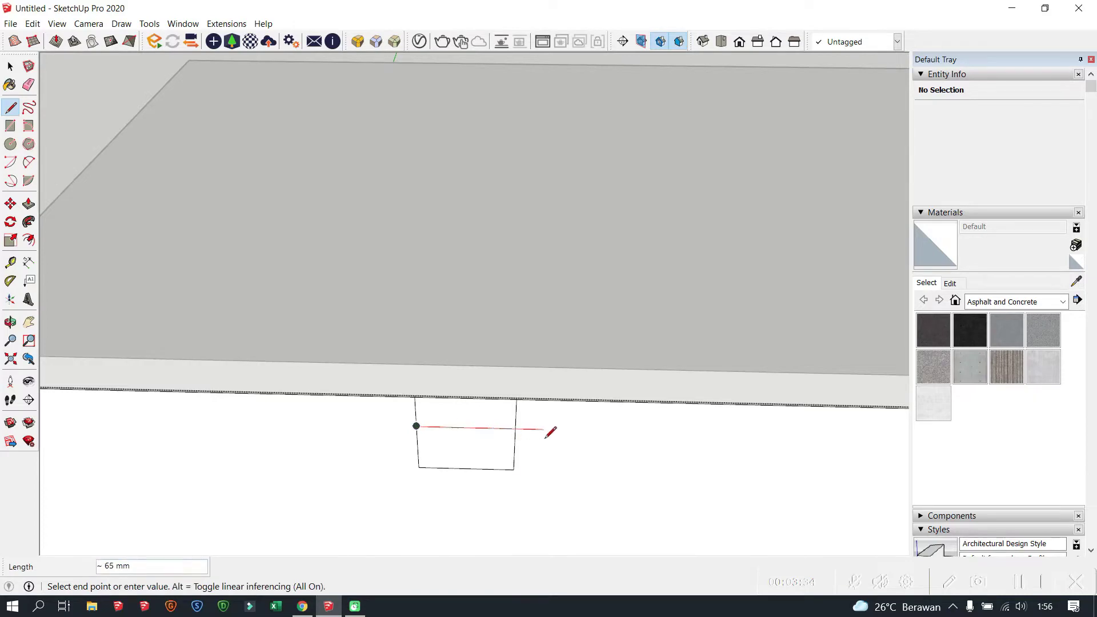
pyautogui.click(550, 432)
pyautogui.press('e')
pyautogui.moveTo(543, 422); pyautogui.dragTo(386, 453)
pyautogui.scroll(2, 484, 505)
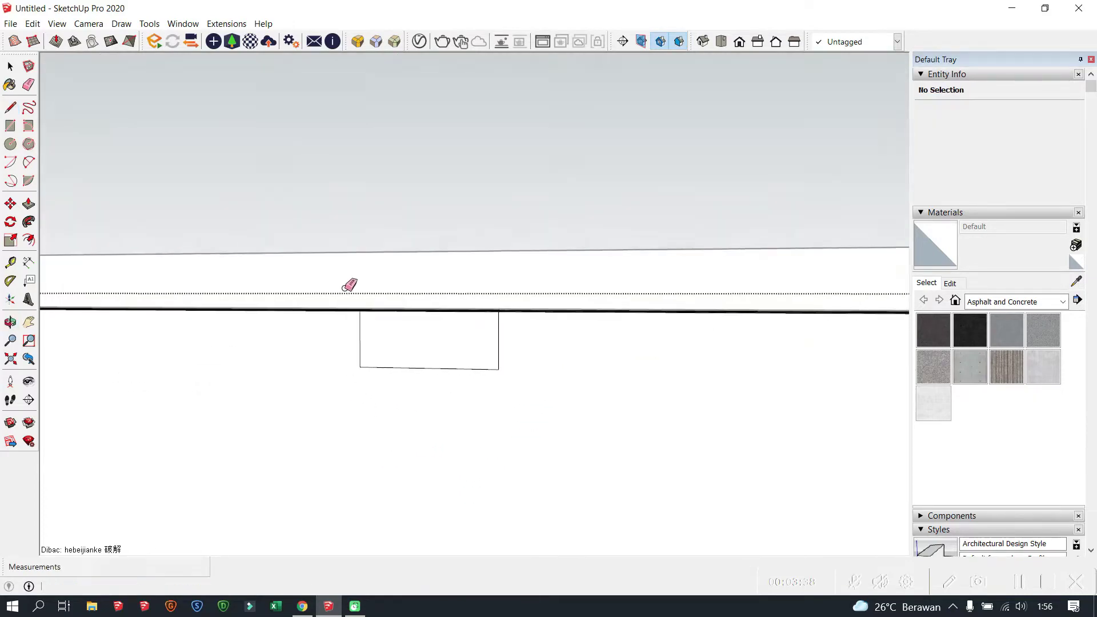
pyautogui.scroll(2, 345, 288)
pyautogui.click(10, 67)
pyautogui.tripleClick(304, 380)
# - Round off the notch's bottom-left and bottom-right corners with 2 Point Arc
pyautogui.scroll(1, 342, 388)
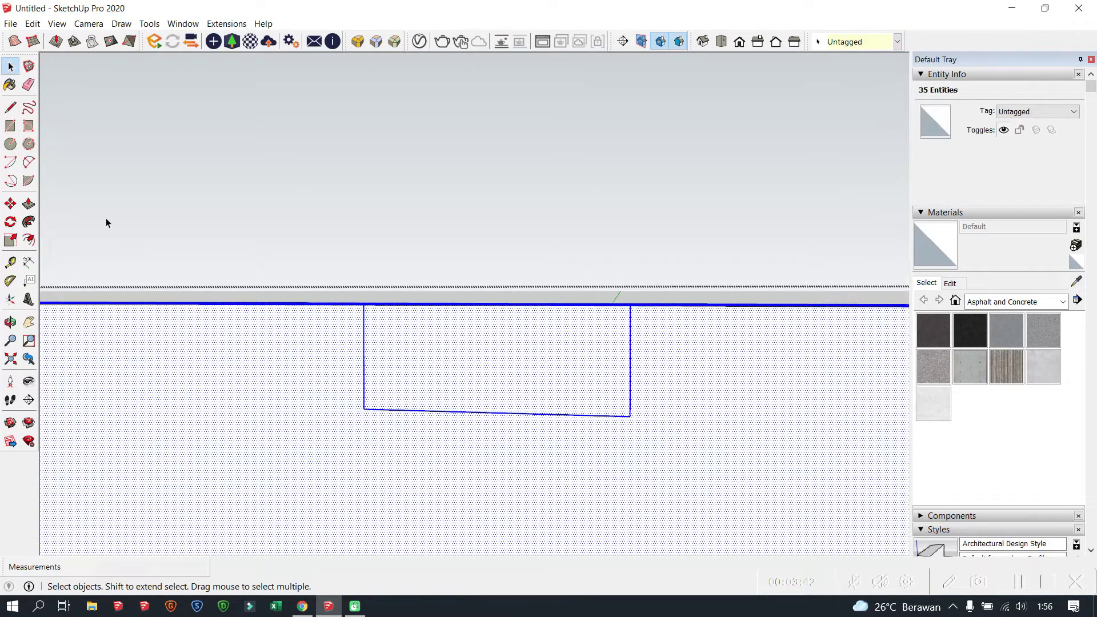
pyautogui.click(26, 172)
pyautogui.scroll(2, 360, 403)
pyautogui.scroll(1, 343, 380)
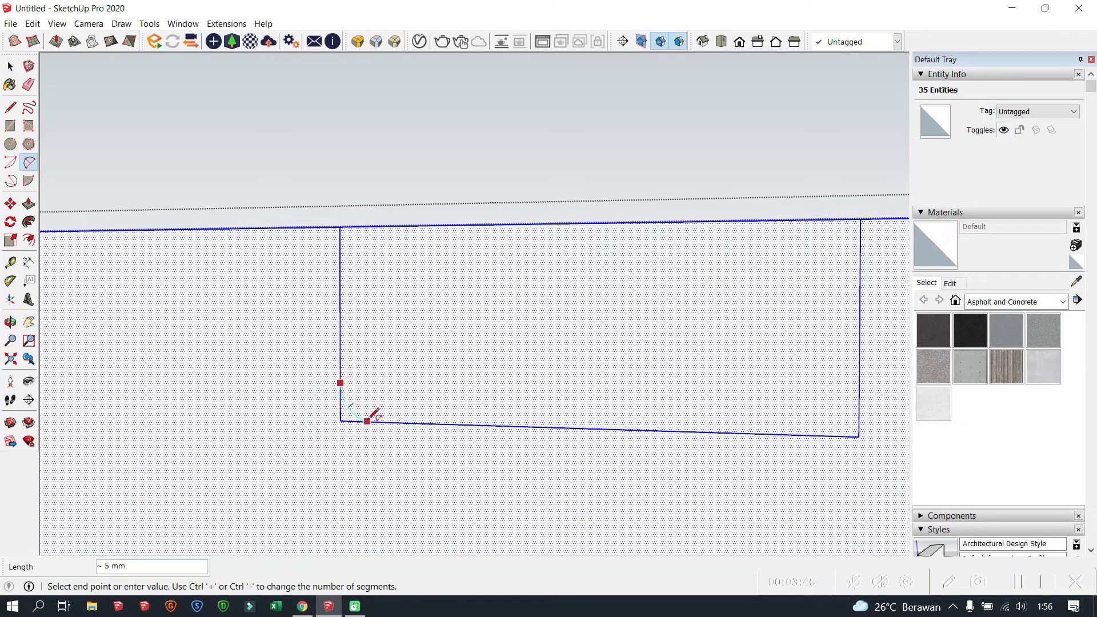
pyautogui.press('Escape')
pyautogui.doubleClick(399, 423)
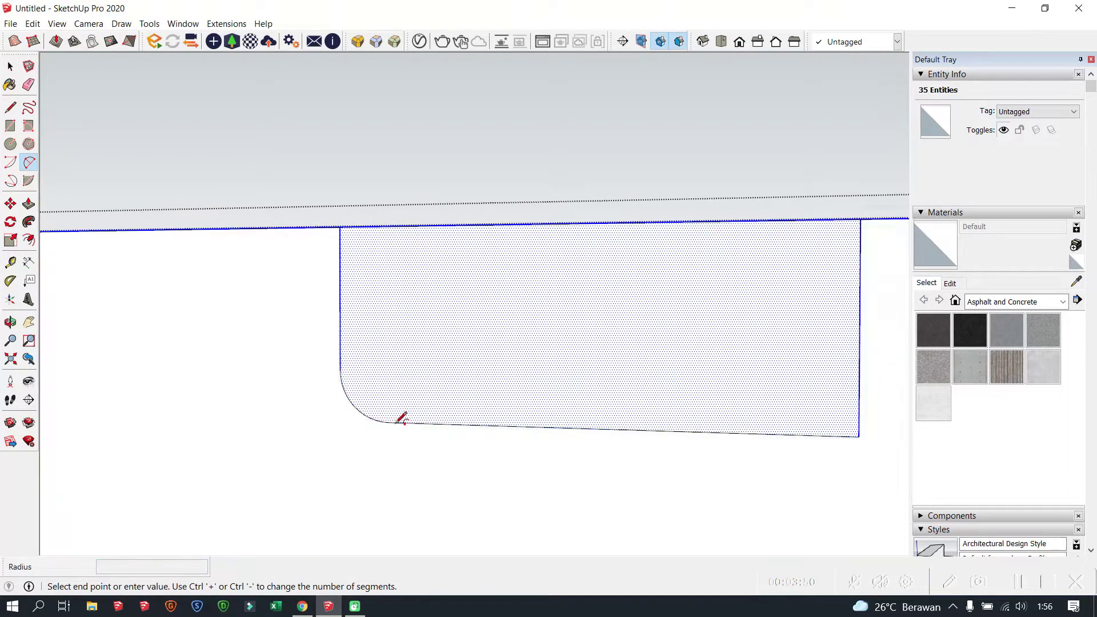
pyautogui.click(799, 433)
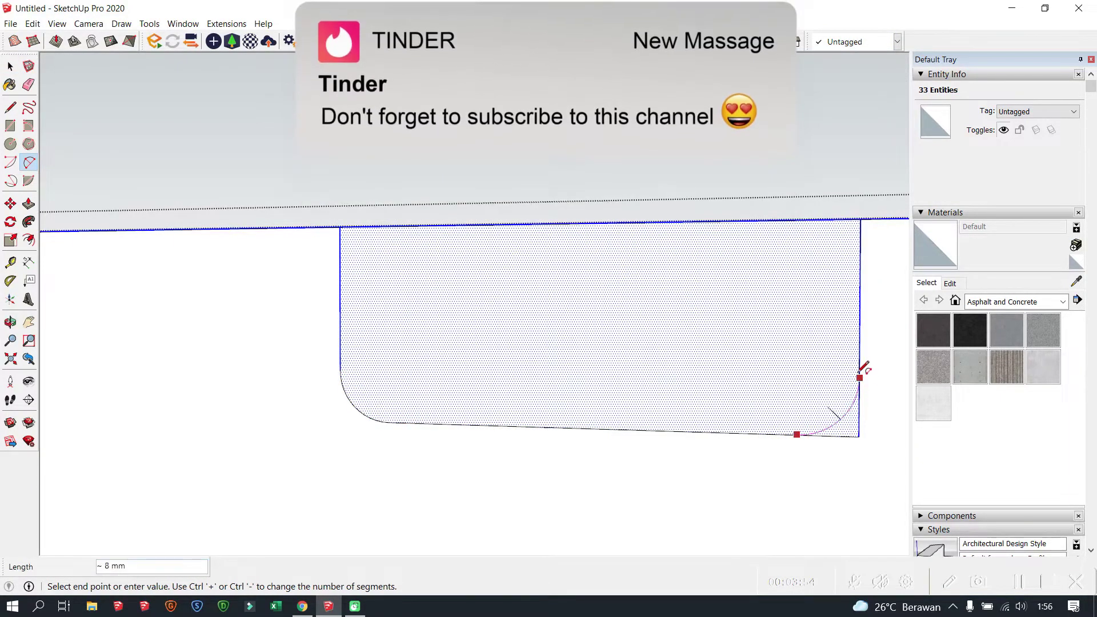
pyautogui.click(861, 371)
pyautogui.scroll(3, 329, 230)
# - Round the top-left notch corner with a 12-segment arc, dismissing the segment warnings
pyautogui.click(339, 218)
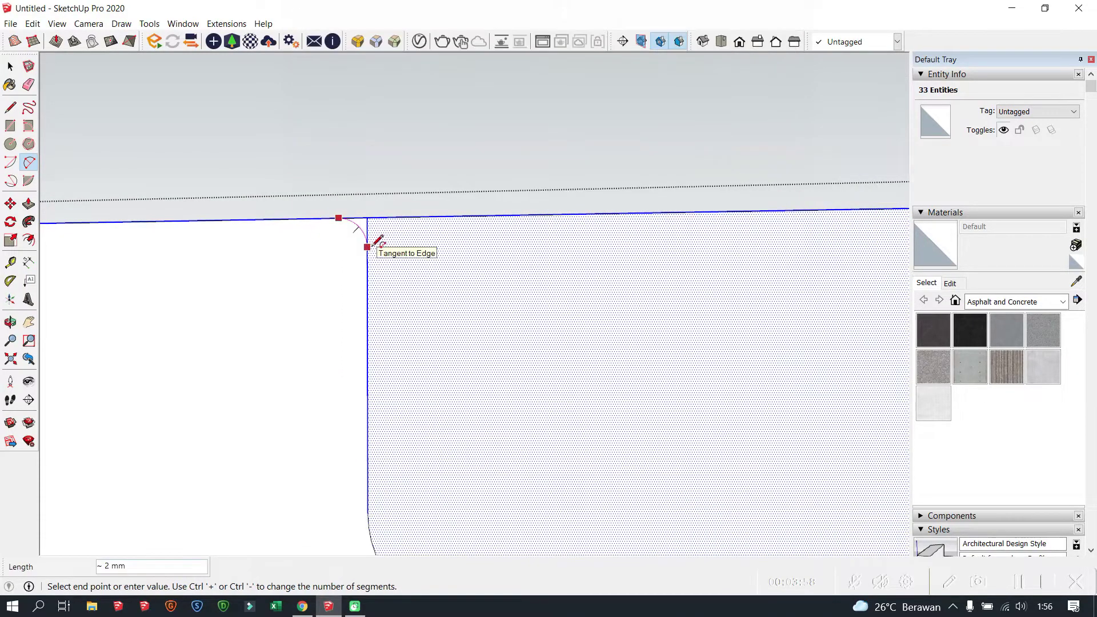
pyautogui.click(362, 227)
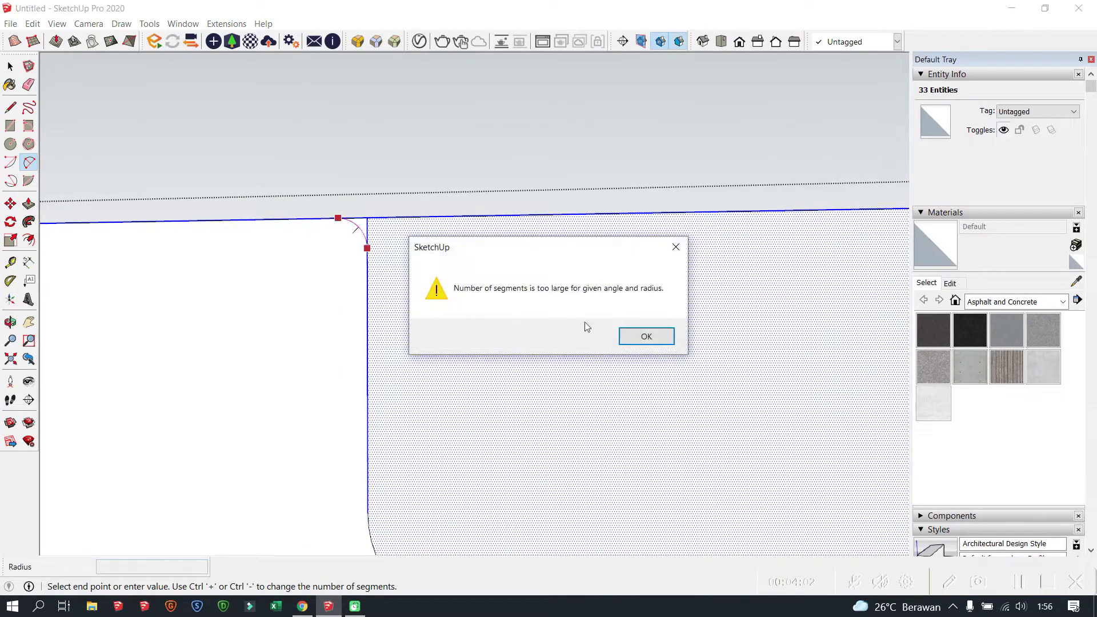
pyautogui.click(644, 335)
pyautogui.click(367, 245)
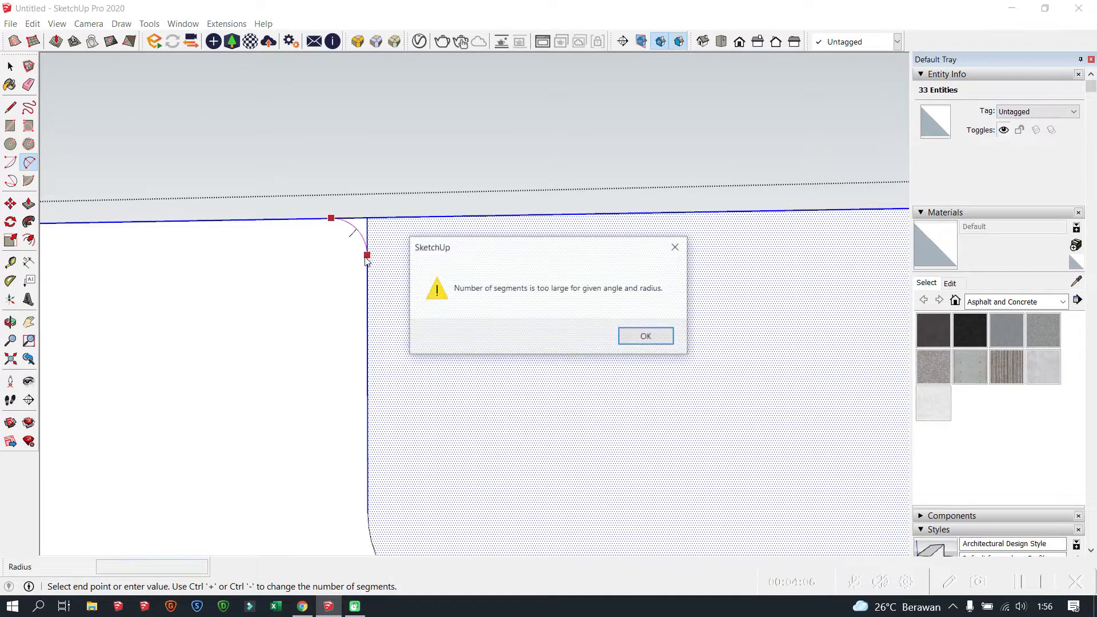
pyautogui.click(645, 335)
pyautogui.press('space')
pyautogui.click(264, 269)
pyautogui.press('a')
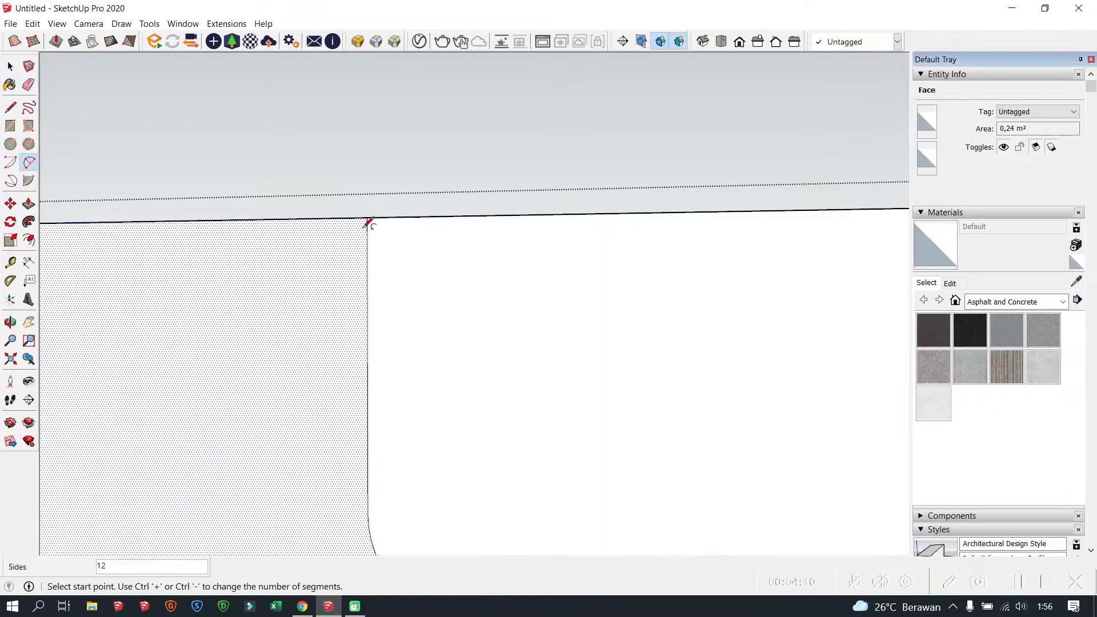
pyautogui.press('Escape')
pyautogui.click(367, 239)
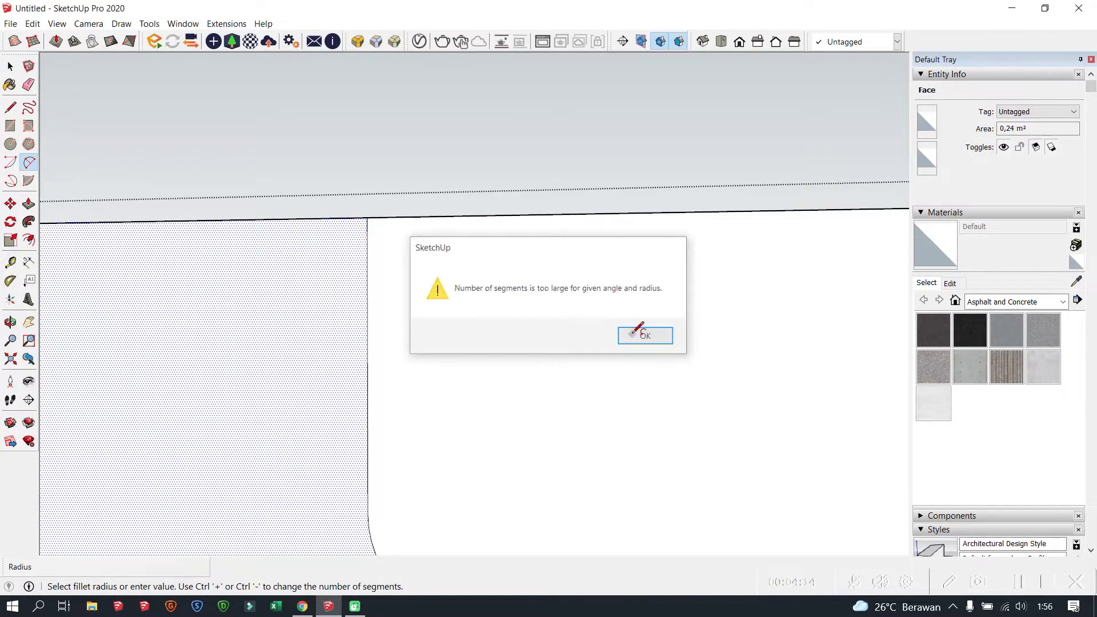
pyautogui.click(641, 331)
# - Orbit around the panel edge to inspect the rounded notch
pyautogui.scroll(-2, 514, 321)
pyautogui.moveTo(514, 320)
pyautogui.mouseDown(button='middle')
pyautogui.moveTo(513, 428)
pyautogui.moveTo(395, 260)
pyautogui.moveTo(362, 242)
pyautogui.mouseUp(button='middle')
pyautogui.scroll(-2, 395, 260)
pyautogui.press('e')
pyautogui.scroll(-1, 715, 205)
# - Finish the line at the notch side and erase the stray edges above the notch
pyautogui.press('l')
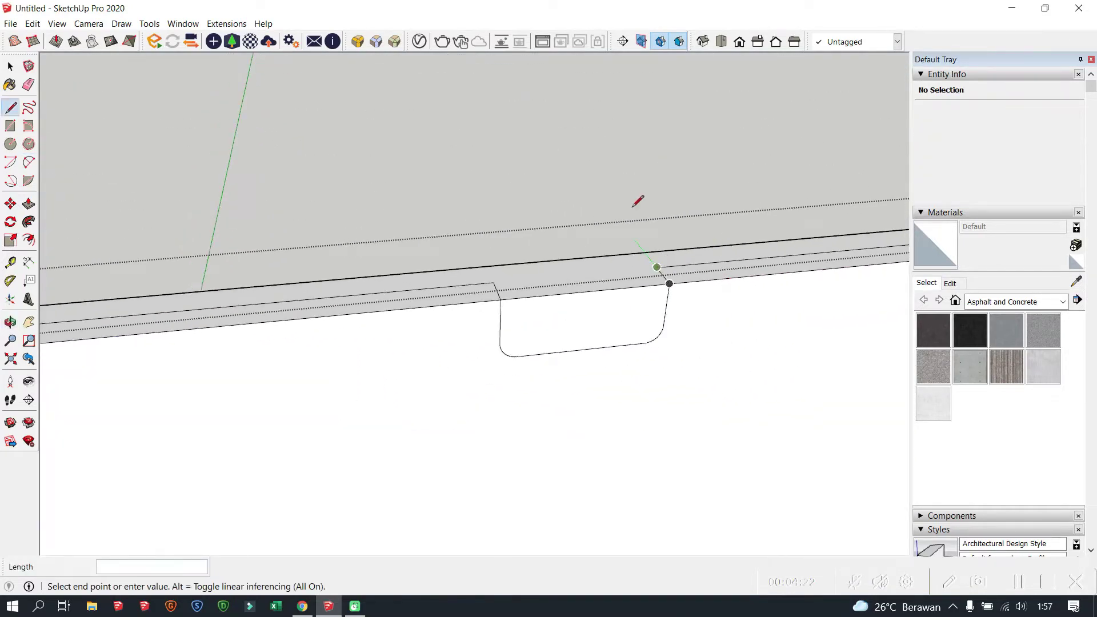
pyautogui.click(598, 195)
pyautogui.press('e')
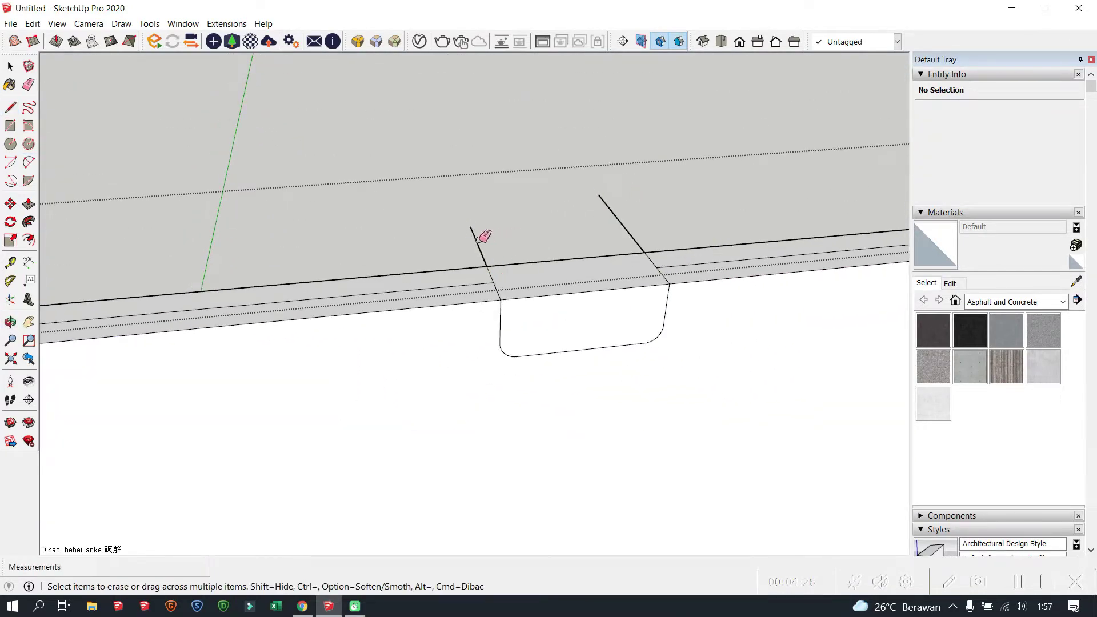
pyautogui.moveTo(482, 239); pyautogui.dragTo(662, 240)
pyautogui.scroll(2, 497, 316)
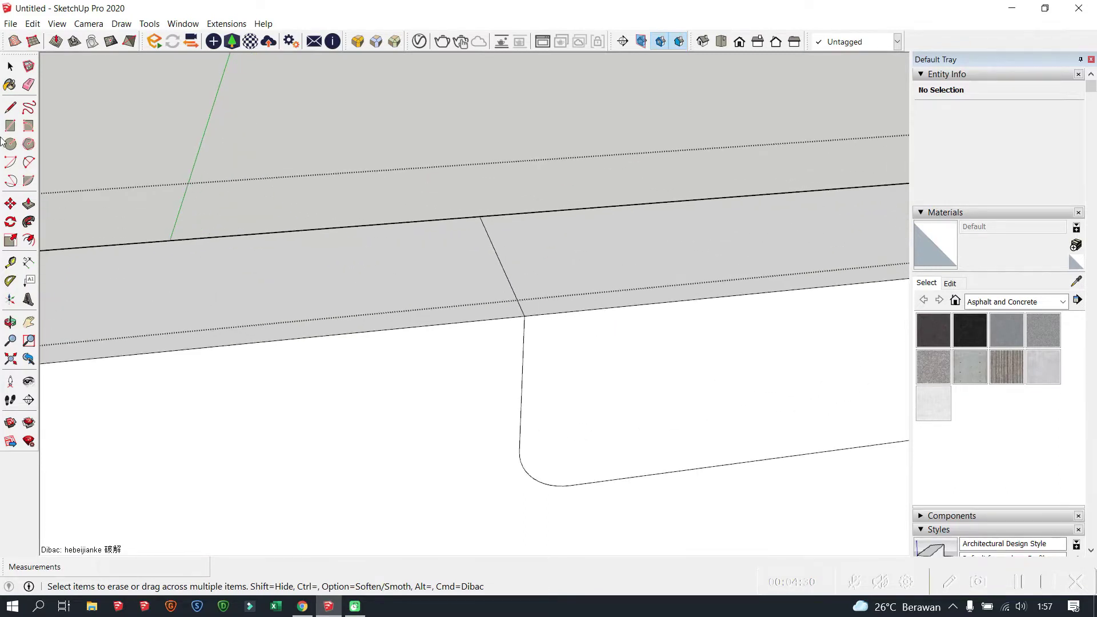
# - Fillet the first notch corner with 2 Point Arc, dismissing the segment-count warnings
pyautogui.press('a')
pyautogui.scroll(2, 510, 308)
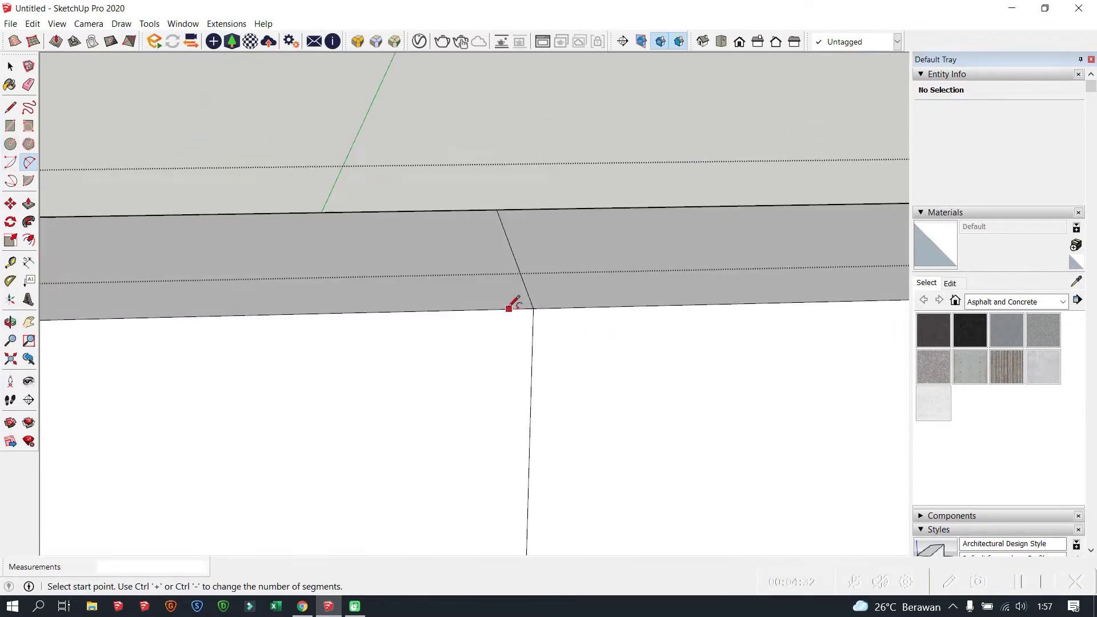
pyautogui.click(533, 336)
pyautogui.click(642, 333)
pyautogui.moveTo(642, 333)
pyautogui.mouseDown(button='middle')
pyautogui.moveTo(464, 225)
pyautogui.moveTo(514, 284)
pyautogui.moveTo(481, 278)
pyautogui.mouseUp(button='middle')
pyautogui.click(501, 309)
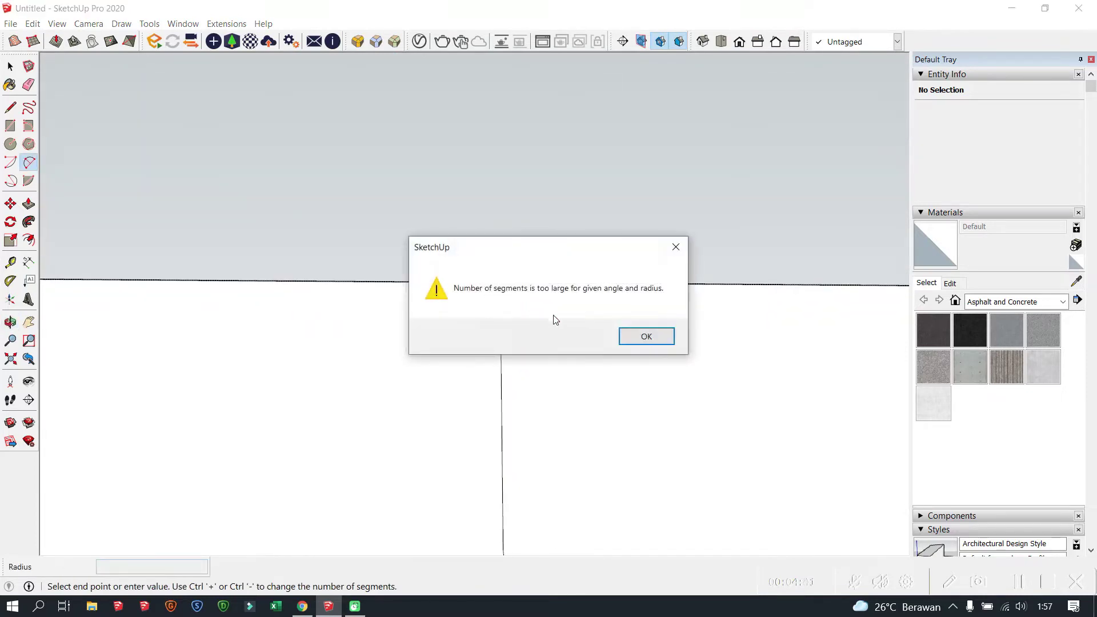
pyautogui.click(640, 343)
pyautogui.moveTo(644, 330); pyautogui.dragTo(466, 257, button='middle')
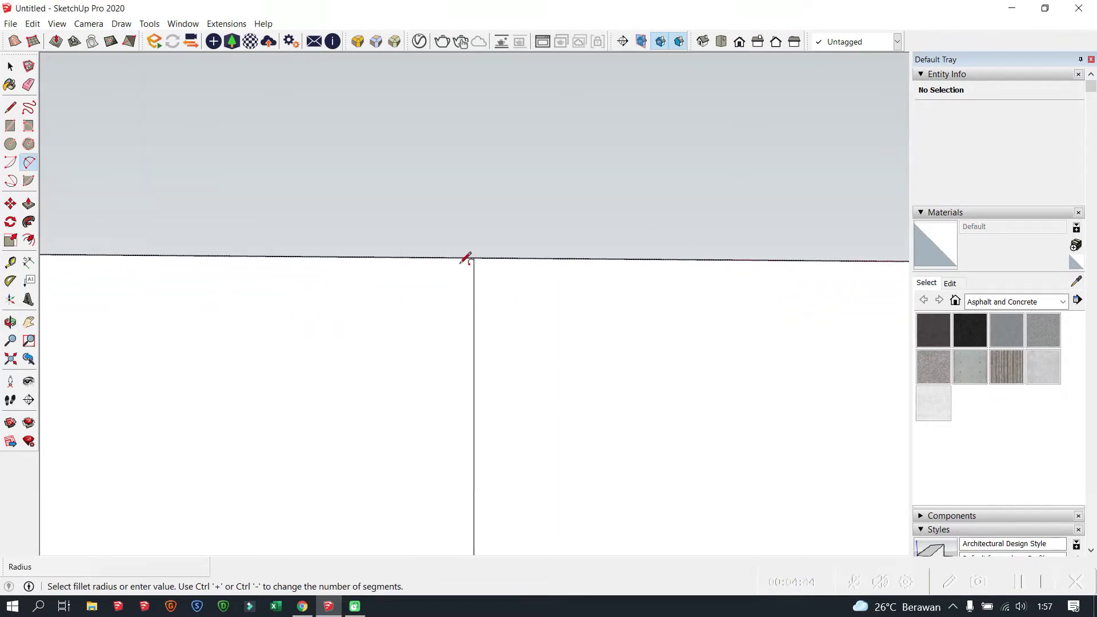
pyautogui.click(359, 255)
pyautogui.click(475, 362)
pyautogui.click(640, 335)
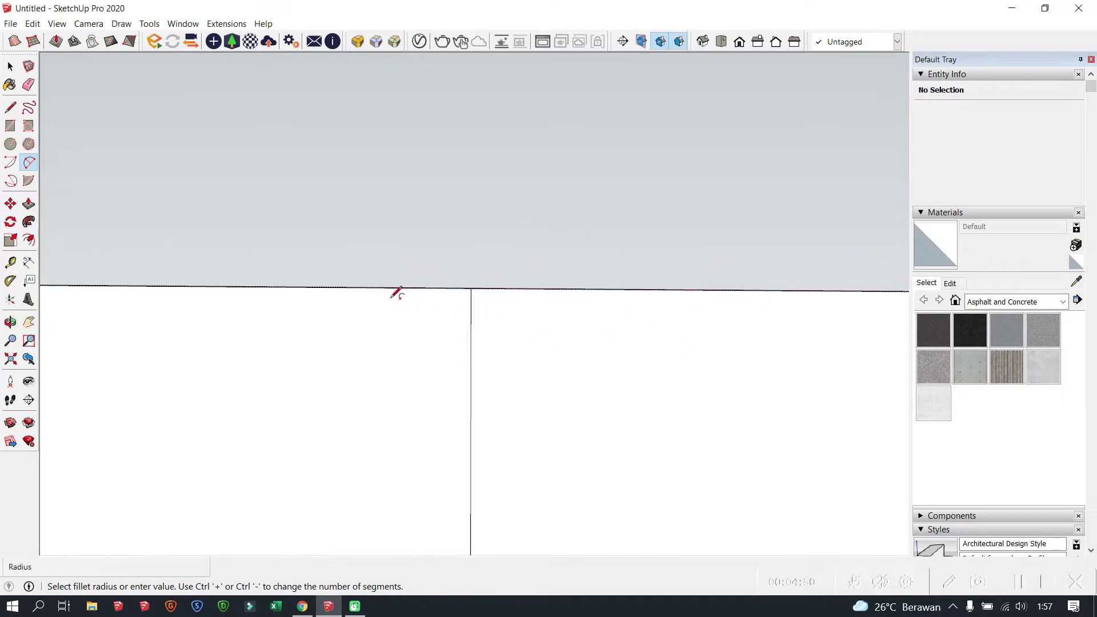
# - Round off the other notch corner with an arc, dismissing the segment-count warning
pyautogui.moveTo(585, 344); pyautogui.dragTo(428, 314, button='middle')
pyautogui.scroll(2, 428, 314)
pyautogui.press('a')
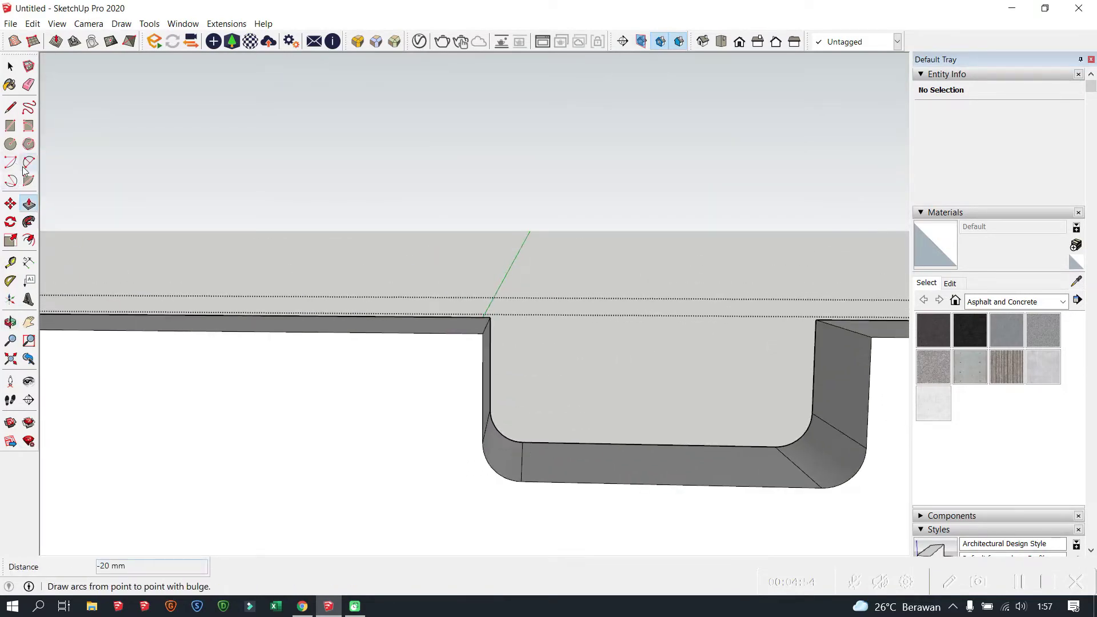
pyautogui.scroll(2, 468, 318)
pyautogui.click(496, 326)
pyautogui.click(644, 336)
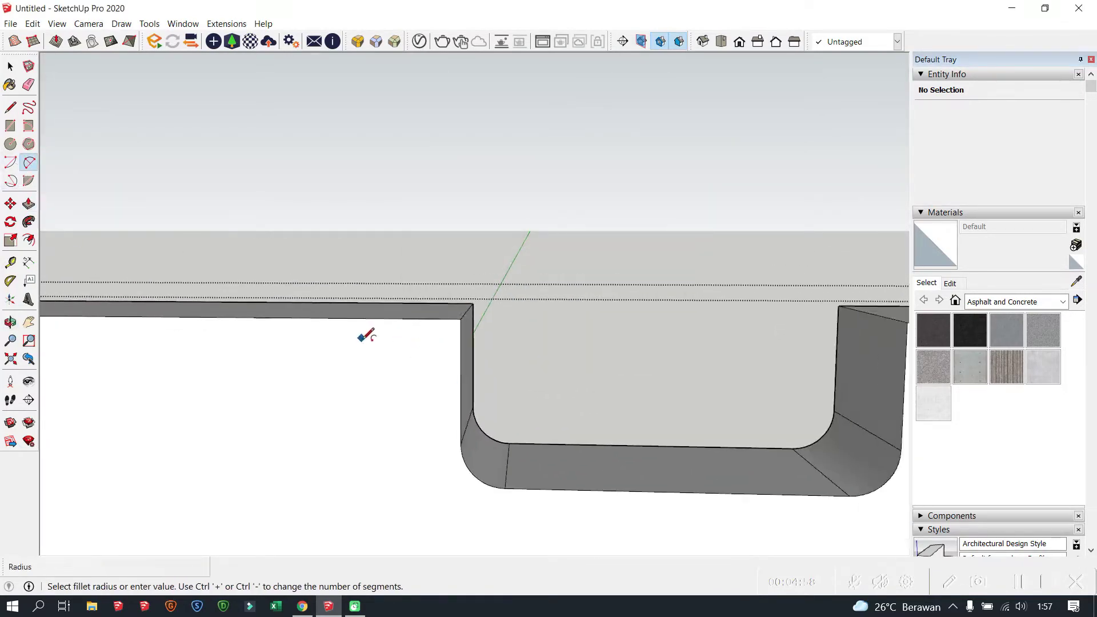
pyautogui.scroll(-3, 367, 333)
pyautogui.scroll(-3, 531, 277)
pyautogui.press('space')
# - Select the entire notched panel and open the Round Corner options
pyautogui.tripleClick(526, 349)
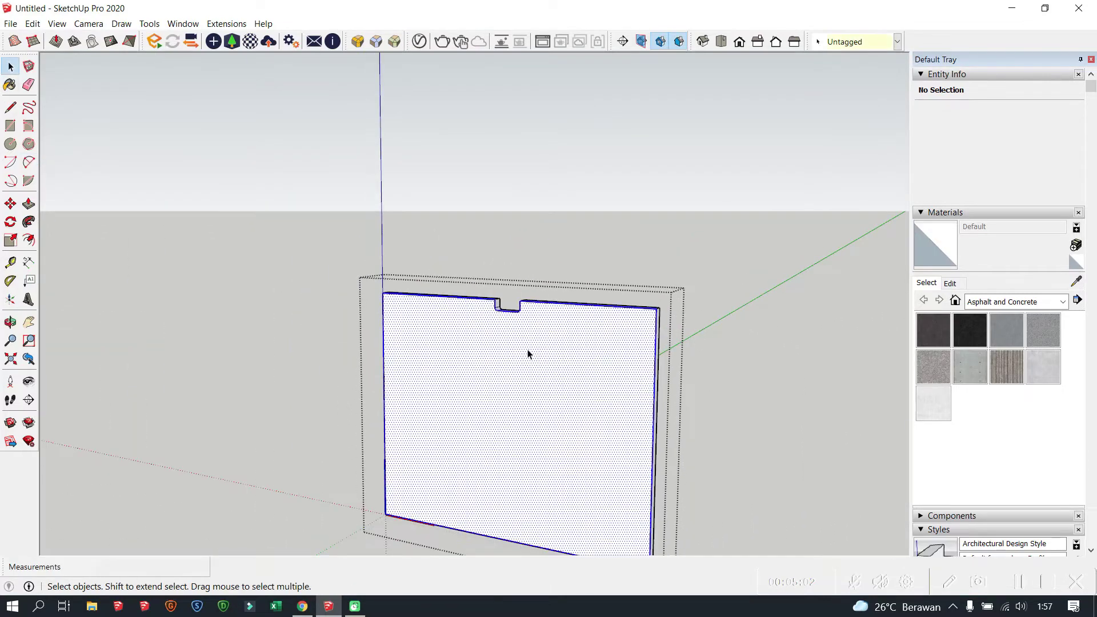
pyautogui.moveTo(525, 350)
pyautogui.mouseDown(button='middle')
pyautogui.moveTo(543, 299)
pyautogui.moveTo(501, 404)
pyautogui.moveTo(392, 517)
pyautogui.moveTo(516, 314)
pyautogui.mouseUp(button='middle')
pyautogui.tripleClick(501, 404)
pyautogui.moveTo(613, 246)
pyautogui.mouseDown(button='middle')
pyautogui.moveTo(707, 447)
pyautogui.moveTo(641, 336)
pyautogui.moveTo(662, 312)
pyautogui.moveTo(513, 480)
pyautogui.moveTo(503, 554)
pyautogui.moveTo(541, 529)
pyautogui.mouseUp(button='middle')
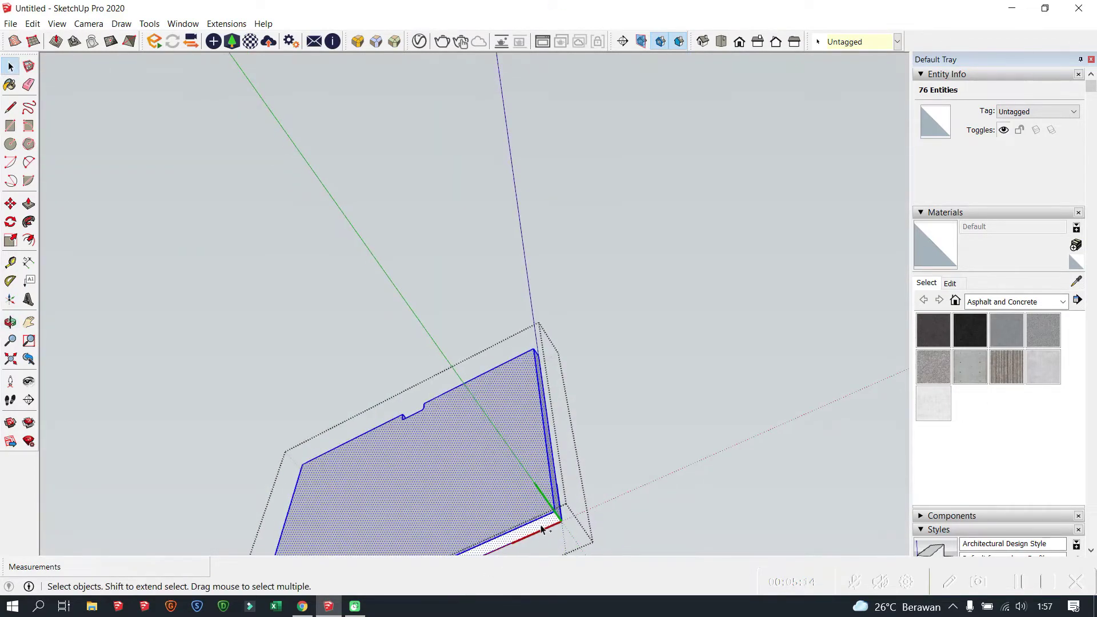
pyautogui.click(353, 49)
pyautogui.moveTo(594, 259)
pyautogui.mouseDown(button='middle')
pyautogui.moveTo(323, 465)
pyautogui.moveTo(62, 297)
pyautogui.moveTo(649, 443)
pyautogui.moveTo(530, 386)
pyautogui.mouseUp(button='middle')
pyautogui.press('space')
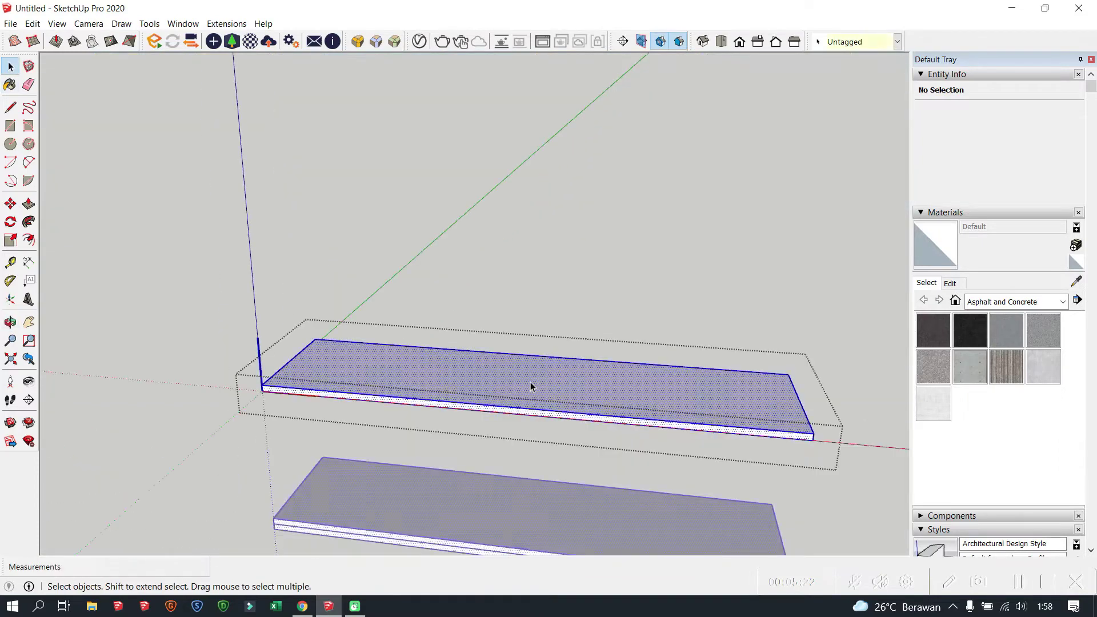
# - Reopen Round Corner and orbit around the finished cabinet to a front view
pyautogui.click(360, 41)
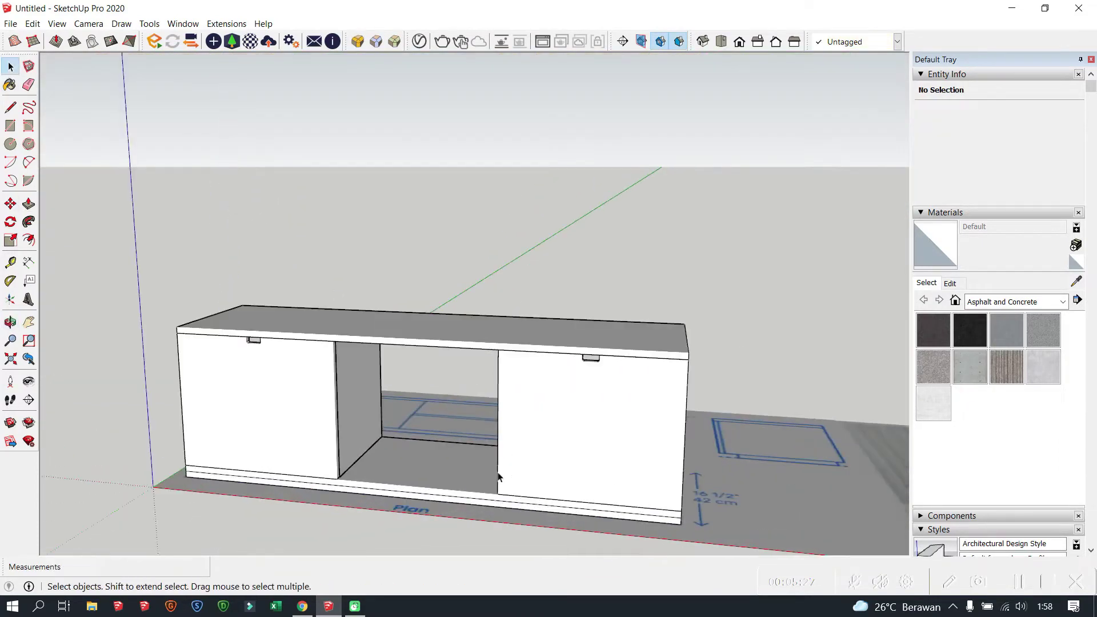
pyautogui.moveTo(498, 476)
pyautogui.mouseDown(button='middle')
pyautogui.moveTo(310, 453)
pyautogui.moveTo(369, 399)
pyautogui.moveTo(437, 470)
pyautogui.moveTo(383, 377)
pyautogui.moveTo(465, 404)
pyautogui.moveTo(718, 399)
pyautogui.moveTo(232, 423)
pyautogui.moveTo(371, 373)
pyautogui.mouseUp(button='middle')
pyautogui.scroll(-3, 350, 412)
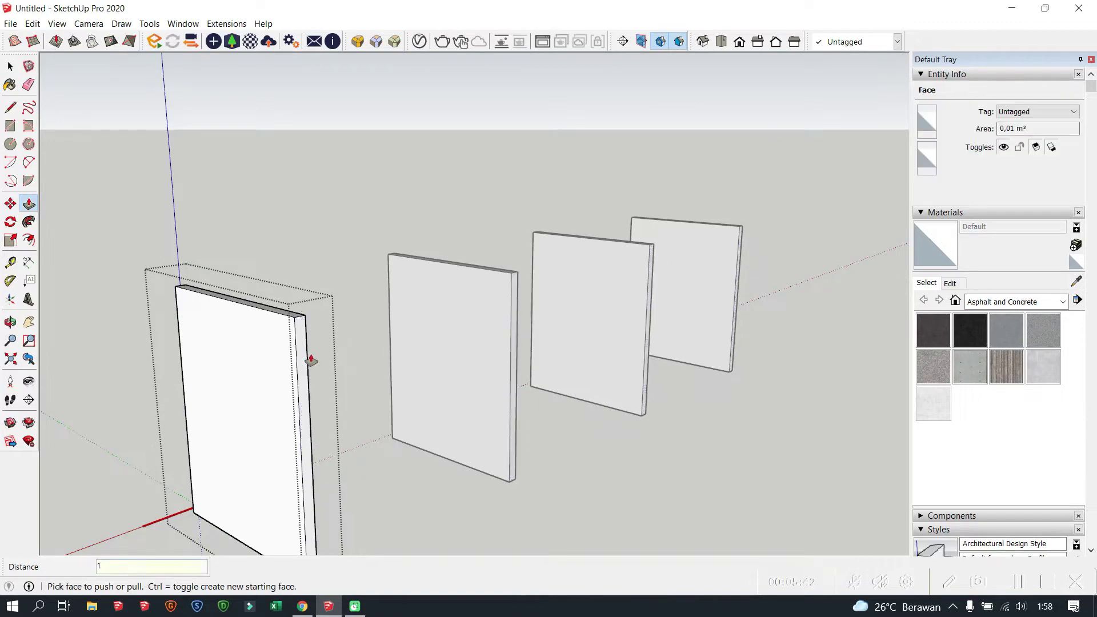
pyautogui.press('space')
pyautogui.click(179, 183)
pyautogui.moveTo(179, 183)
pyautogui.mouseDown(button='middle')
pyautogui.moveTo(244, 278)
pyautogui.moveTo(228, 169)
pyautogui.mouseUp(button='middle')
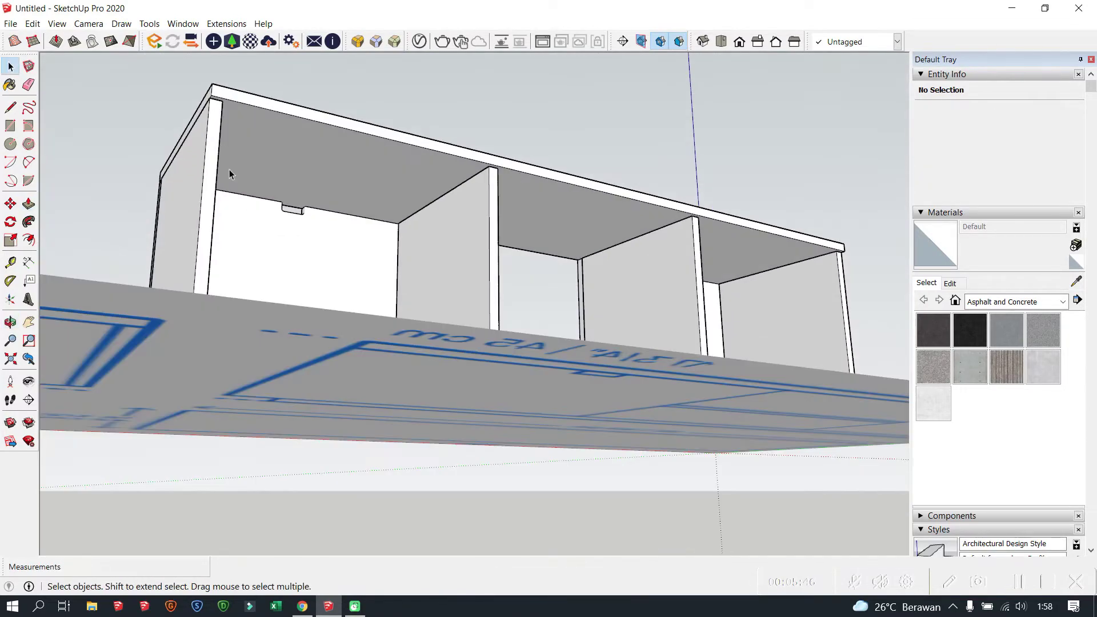
# - Start a rectangle in the cabinet's open middle compartment, orbiting close to the opening
pyautogui.press('r')
pyautogui.scroll(3, 229, 169)
pyautogui.moveTo(229, 102)
pyautogui.mouseDown(button='middle')
pyautogui.moveTo(528, 352)
pyautogui.moveTo(796, 360)
pyautogui.moveTo(642, 397)
pyautogui.moveTo(570, 454)
pyautogui.moveTo(380, 412)
pyautogui.mouseUp(button='middle')
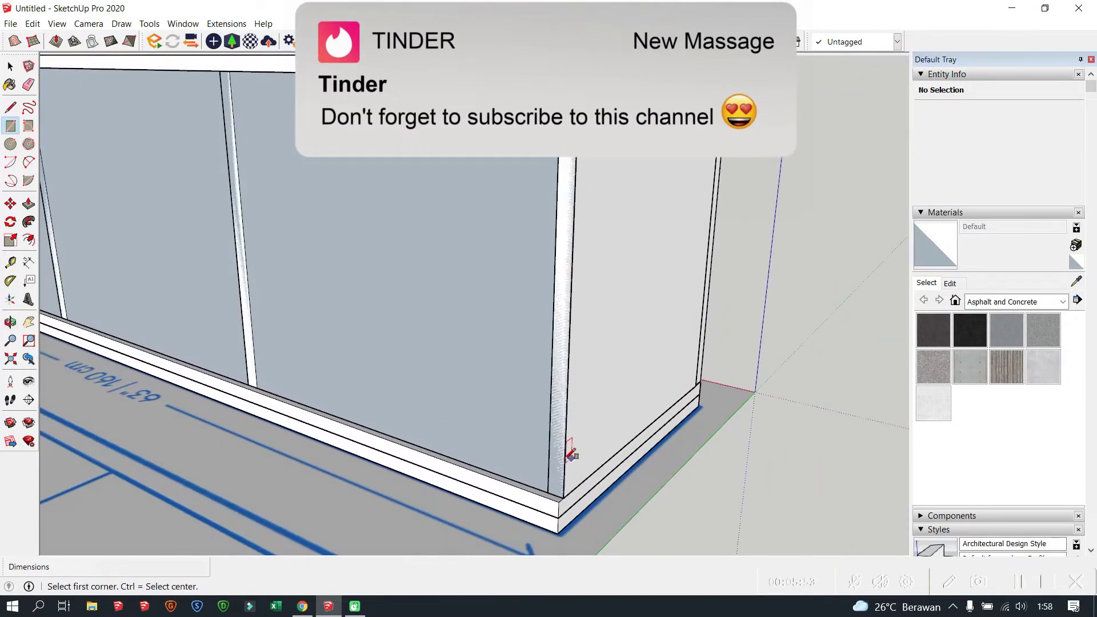
pyautogui.press('p')
pyautogui.scroll(-3, 570, 454)
pyautogui.click(10, 67)
pyautogui.moveTo(432, 183); pyautogui.dragTo(604, 372, button='middle')
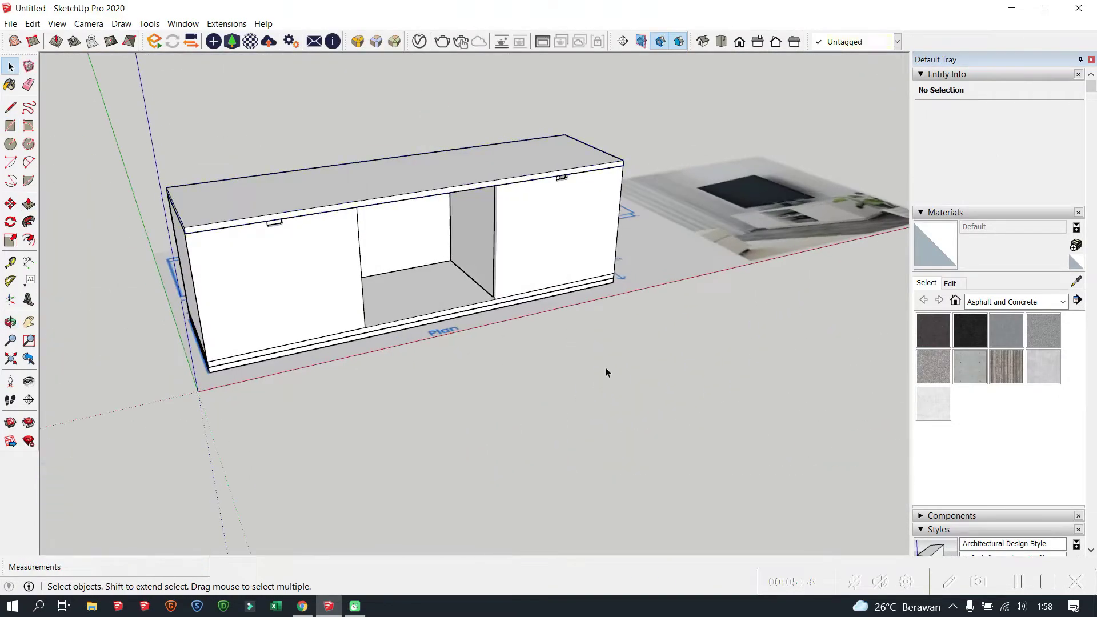
pyautogui.scroll(3, 384, 264)
pyautogui.moveTo(384, 264); pyautogui.dragTo(355, 364, button='middle')
# - Draw a rectangle over the middle compartment floor and push/pull it 1 mm into a slab
pyautogui.press('r')
pyautogui.click(311, 226)
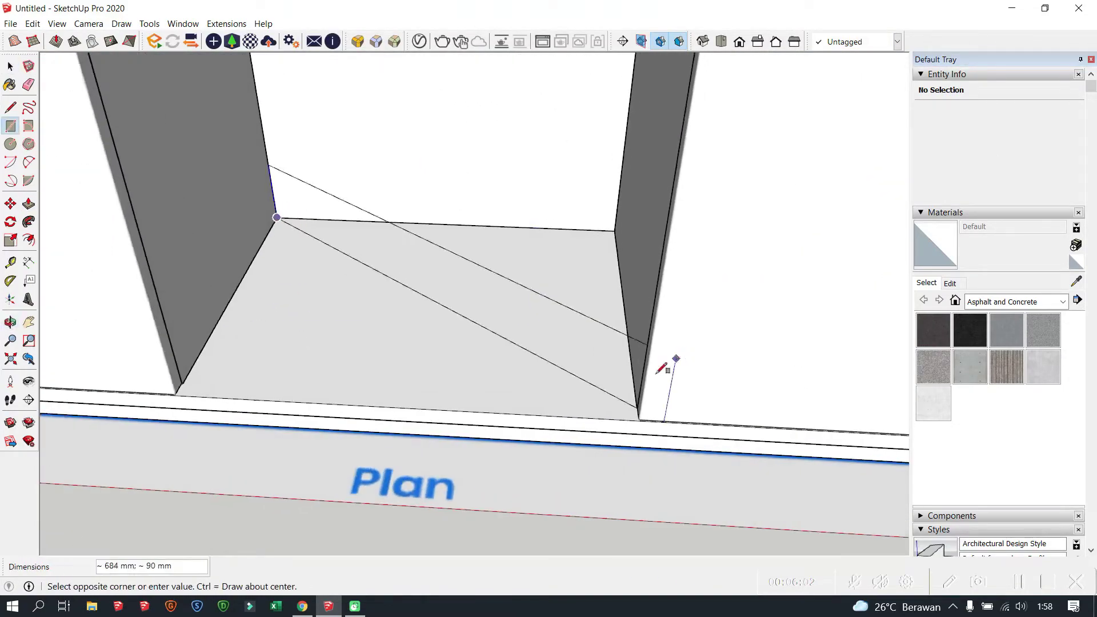
pyautogui.moveTo(666, 367)
pyautogui.mouseDown(button='middle')
pyautogui.moveTo(675, 477)
pyautogui.moveTo(656, 440)
pyautogui.moveTo(487, 394)
pyautogui.moveTo(455, 330)
pyautogui.mouseUp(button='middle')
pyautogui.click(656, 441)
pyautogui.press('p')
pyautogui.click(455, 330)
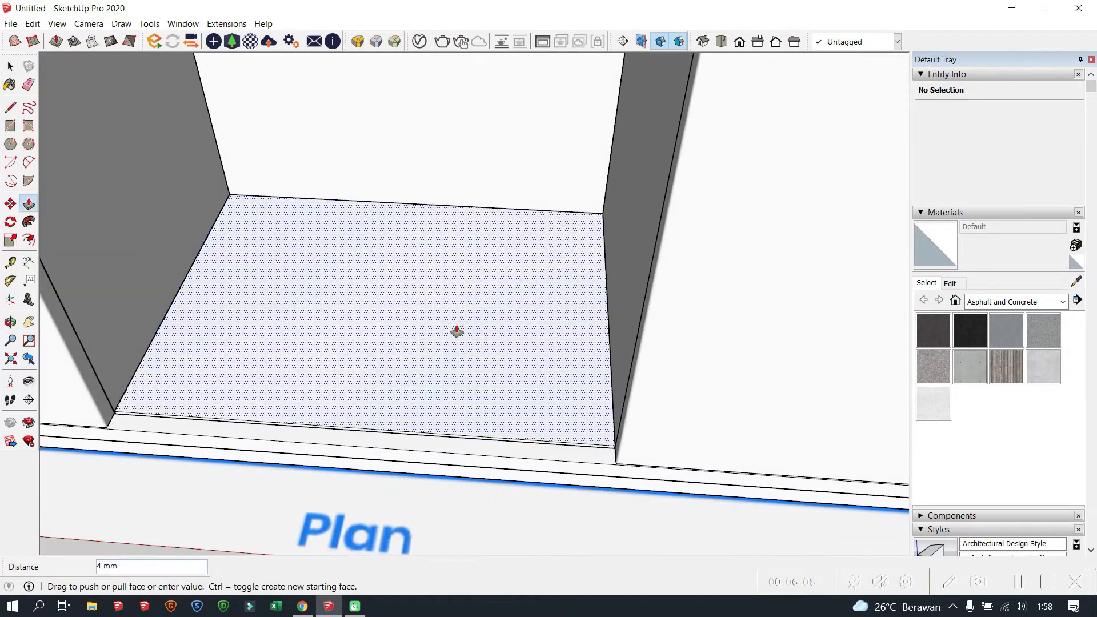
pyautogui.write('1')
pyautogui.press('Return')
pyautogui.press('Return')
pyautogui.press('space')
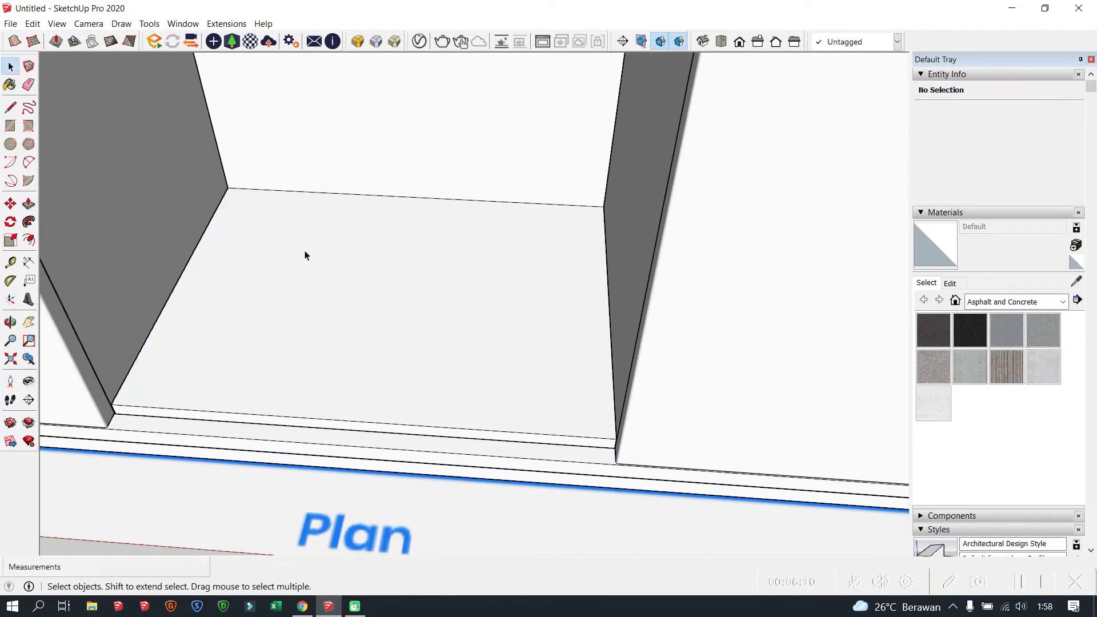
# - Group the floor slab, make it a component and lift it 17 mm
pyautogui.tripleClick(304, 252)
pyautogui.moveTo(304, 252)
pyautogui.mouseDown(button='middle')
pyautogui.moveTo(289, 235)
pyautogui.moveTo(330, 214)
pyautogui.mouseUp(button='middle')
pyautogui.press('g')
pyautogui.scroll(-2, 359, 324)
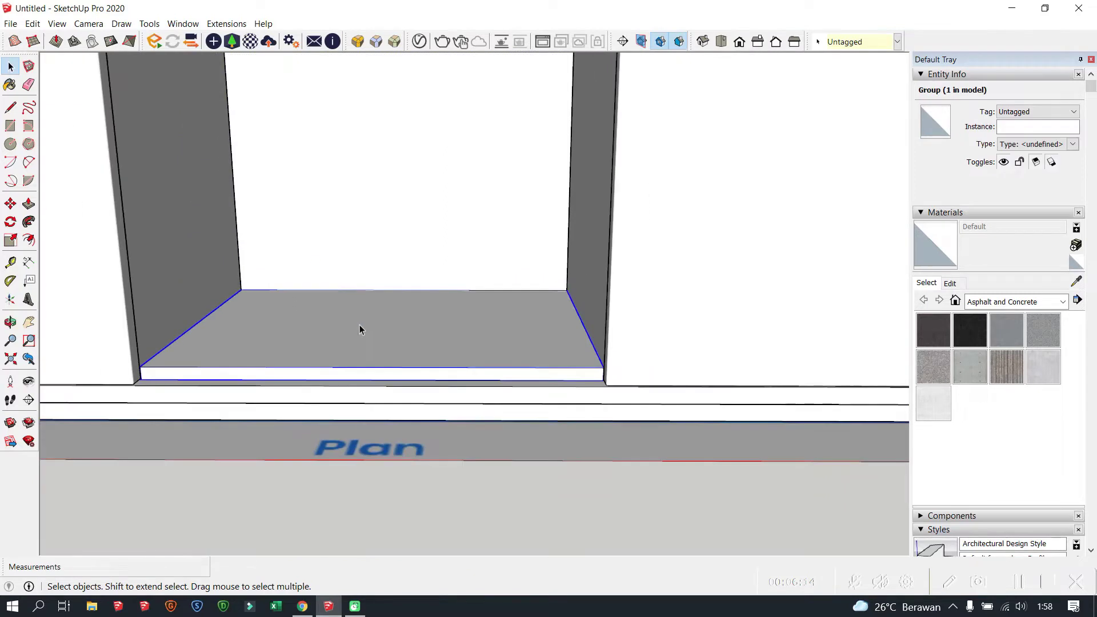
pyautogui.rightClick(358, 325)
pyautogui.click(430, 218)
pyautogui.click(565, 454)
pyautogui.scroll(2, 565, 326)
pyautogui.click(569, 280)
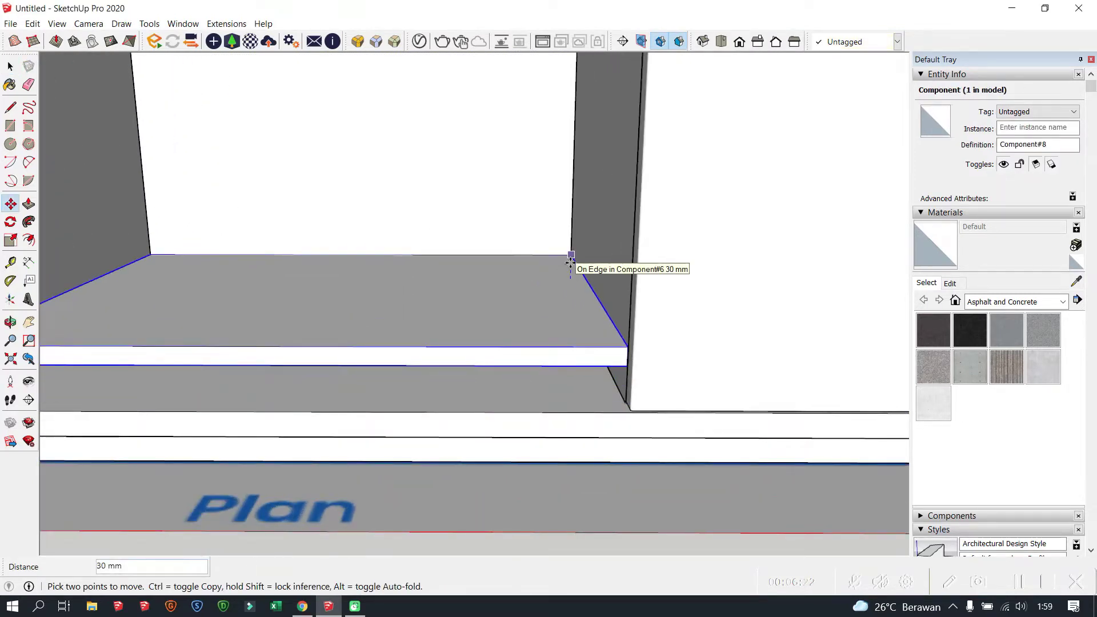
pyautogui.press('Return')
# - Delete the doors and inspect the cabinet component's back panel from several angles
pyautogui.scroll(-5, 570, 262)
pyautogui.moveTo(457, 229); pyautogui.dragTo(457, 171, button='middle')
pyautogui.click(12, 67)
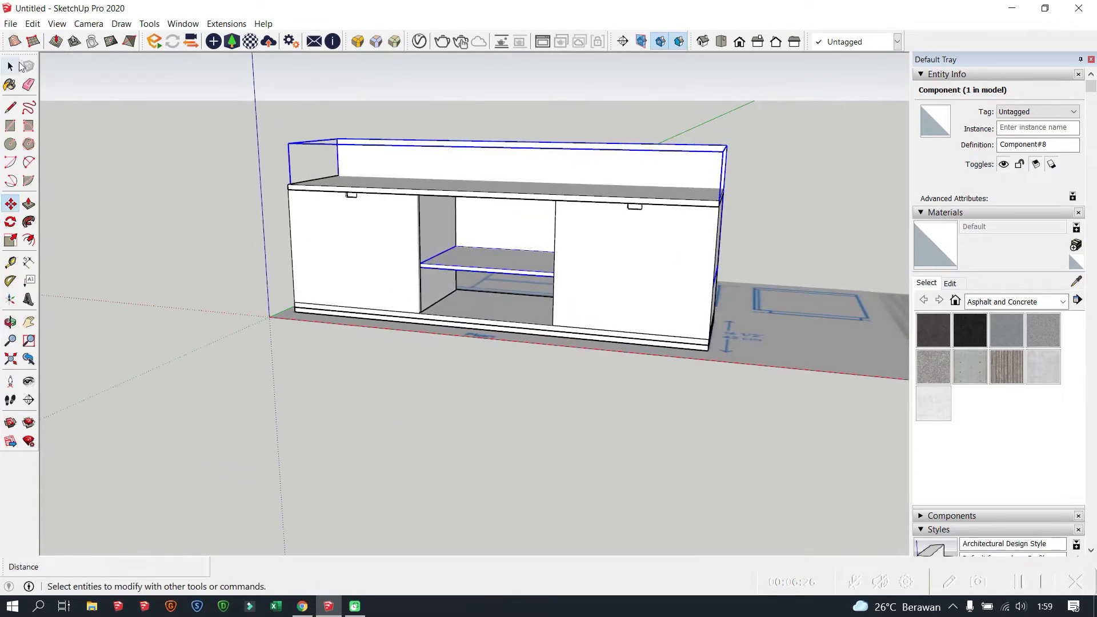
pyautogui.press('Delete')
pyautogui.moveTo(580, 276)
pyautogui.mouseDown(button='middle')
pyautogui.moveTo(513, 257)
pyautogui.moveTo(479, 263)
pyautogui.mouseUp(button='middle')
pyautogui.click(512, 257)
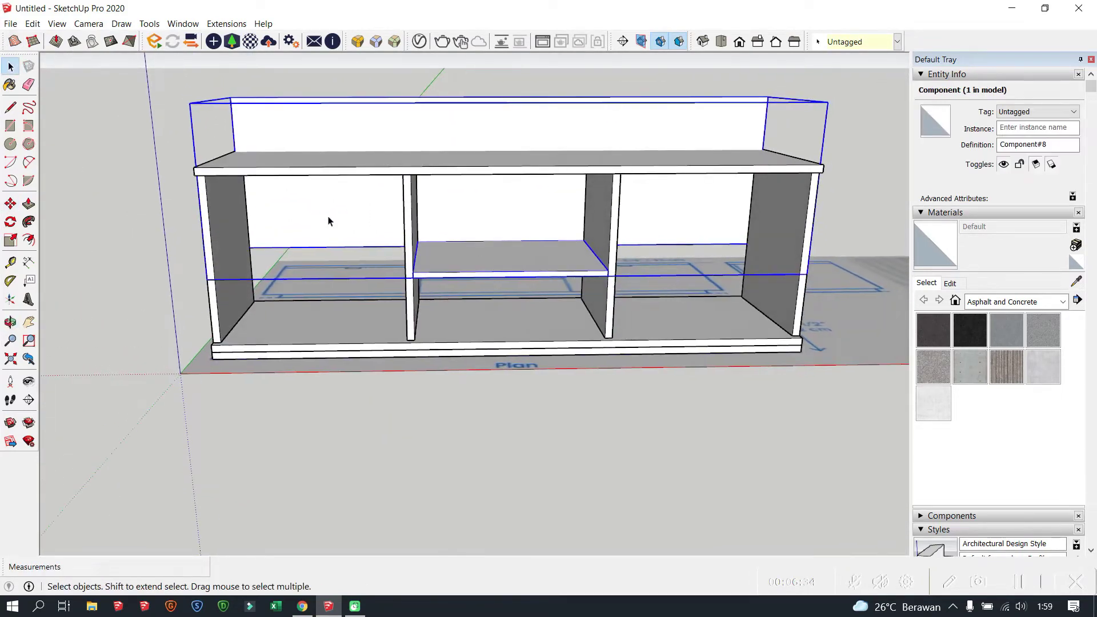
pyautogui.doubleClick(470, 267)
pyautogui.click(429, 218)
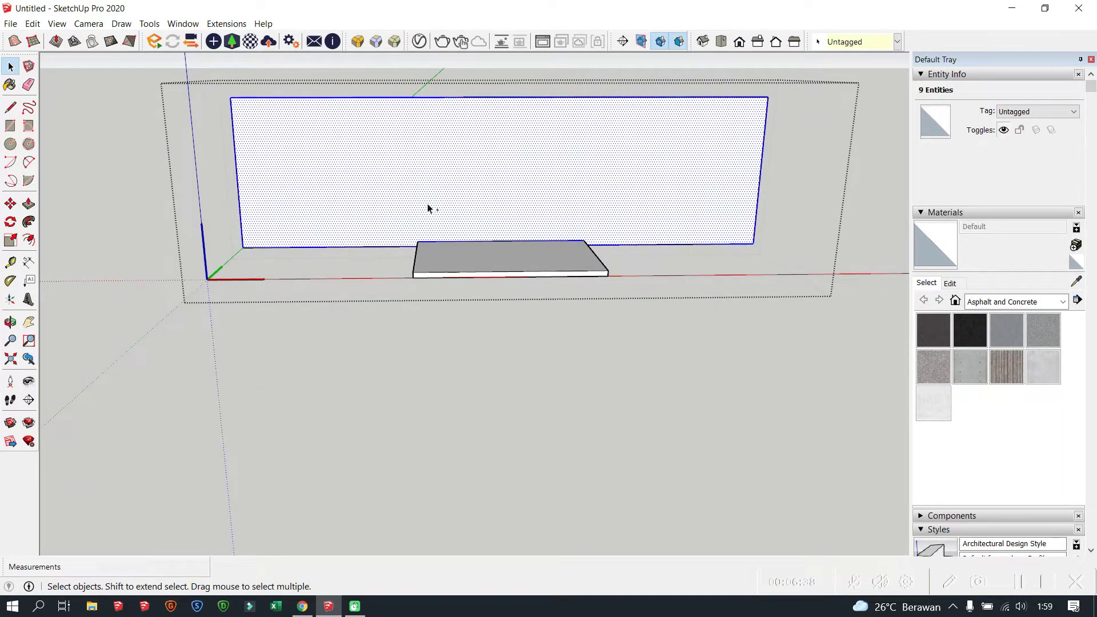
pyautogui.click(331, 268)
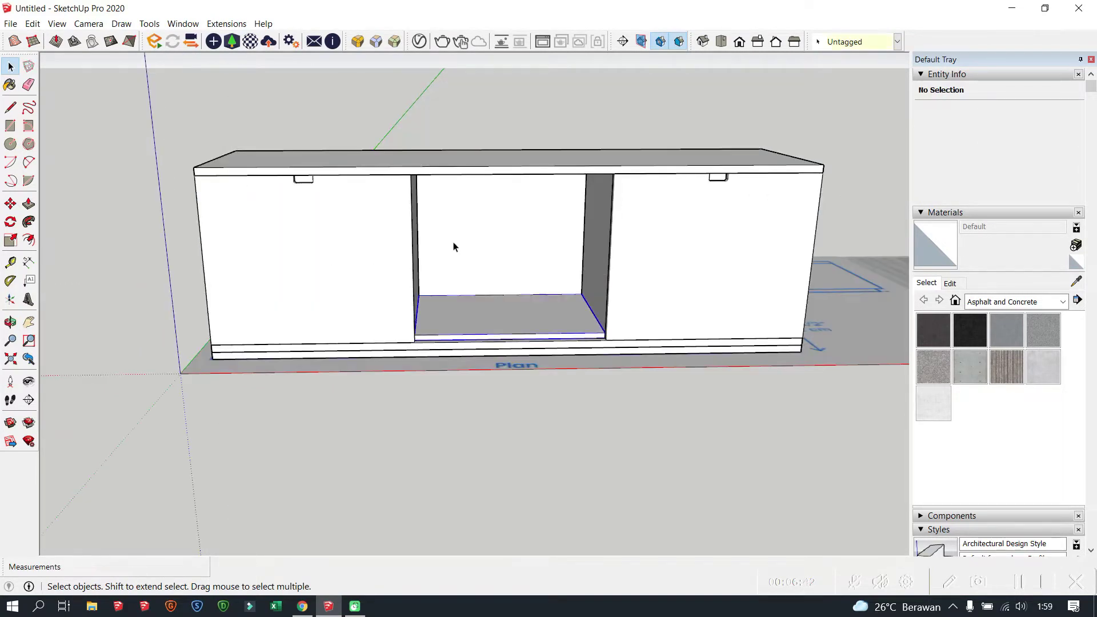
pyautogui.moveTo(467, 240); pyautogui.dragTo(344, 425, button='middle')
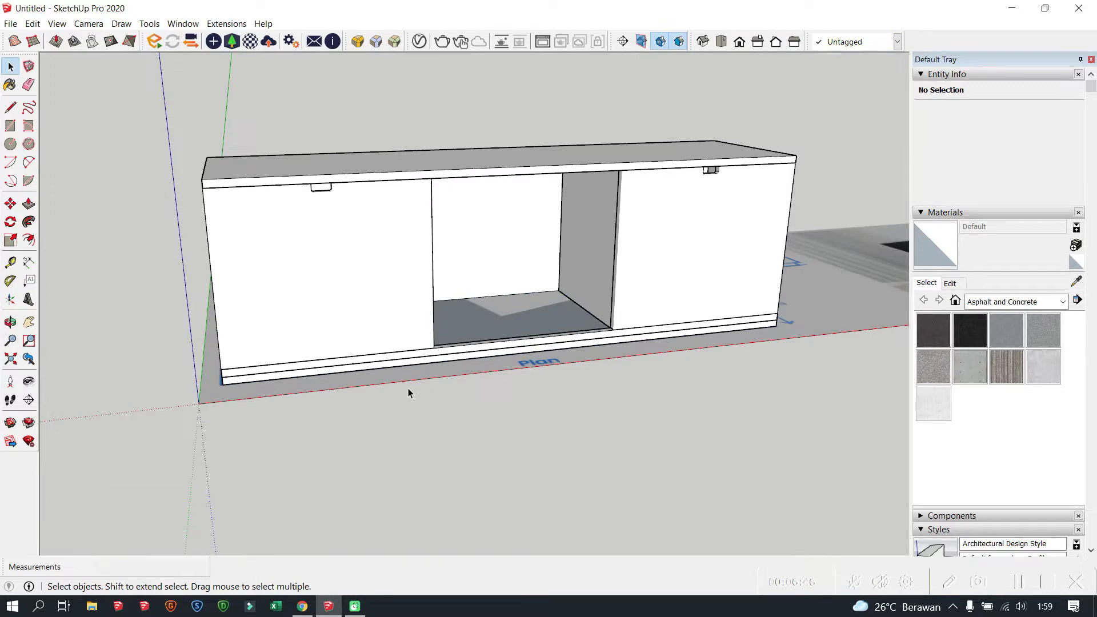
pyautogui.moveTo(408, 388)
pyautogui.mouseDown(button='middle')
pyautogui.moveTo(561, 367)
pyautogui.moveTo(486, 292)
pyautogui.mouseUp(button='middle')
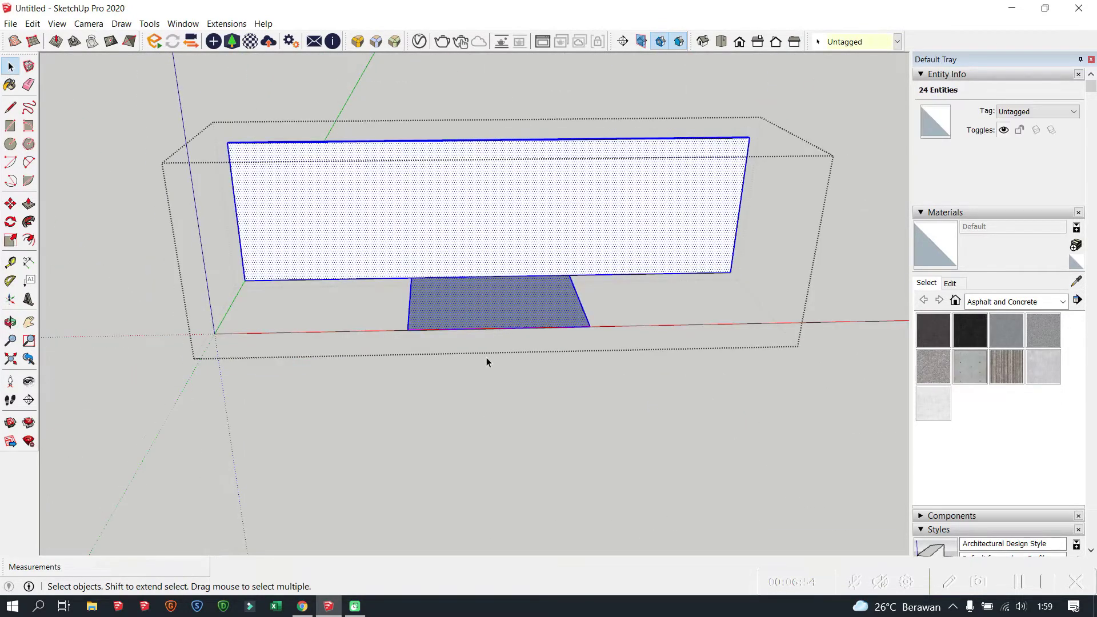
# - Make the middle shelf a component and raise it 175 mm
pyautogui.click(482, 313)
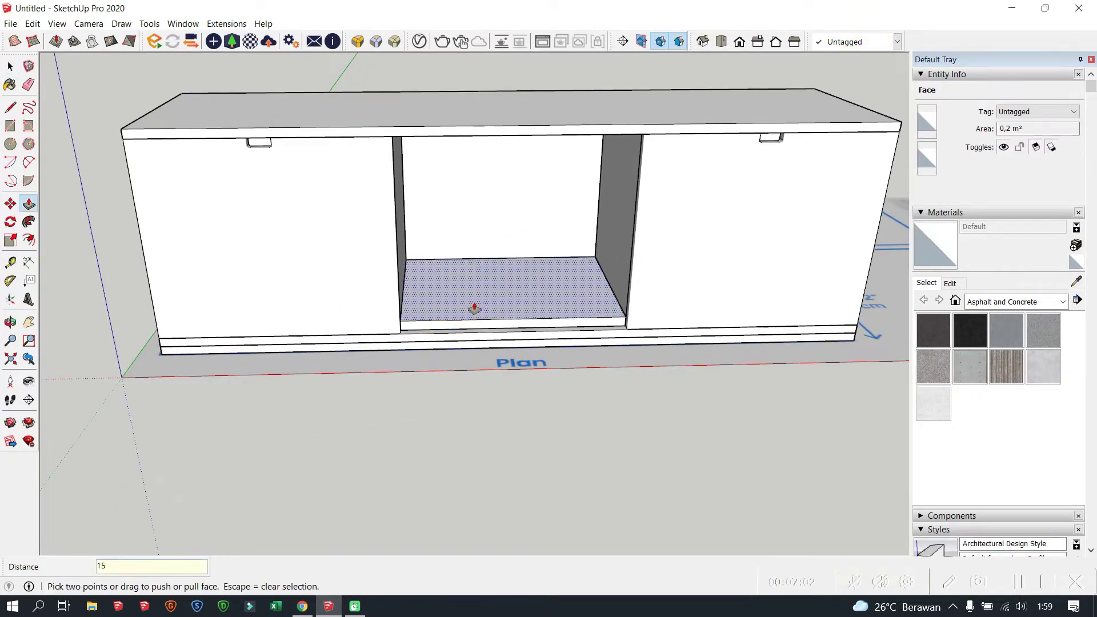
pyautogui.click(499, 273)
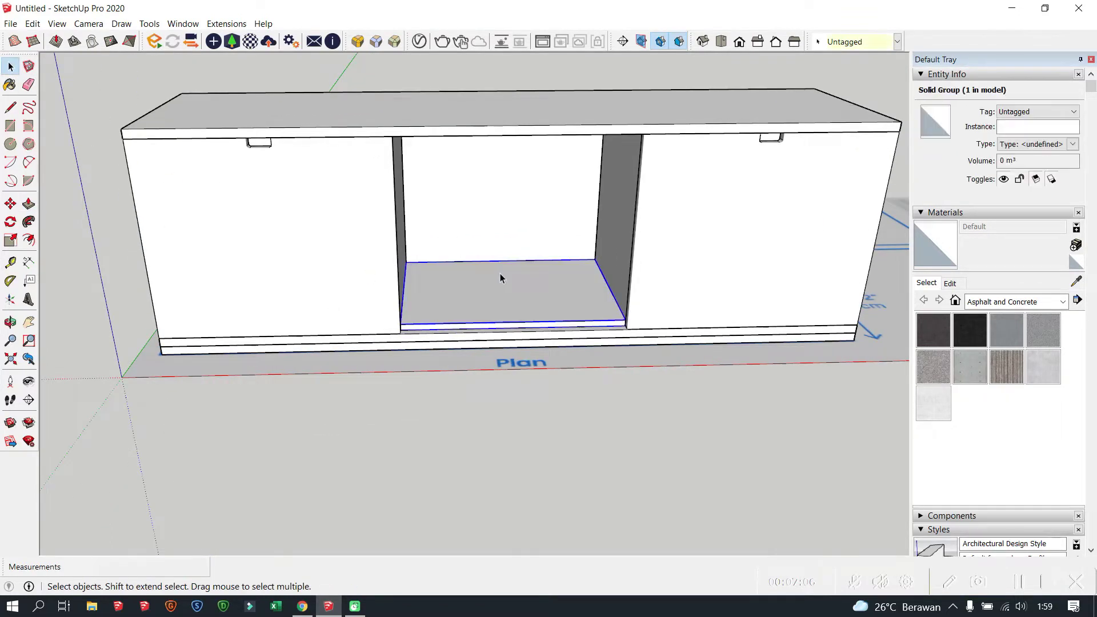
pyautogui.rightClick(499, 273)
pyautogui.click(623, 215)
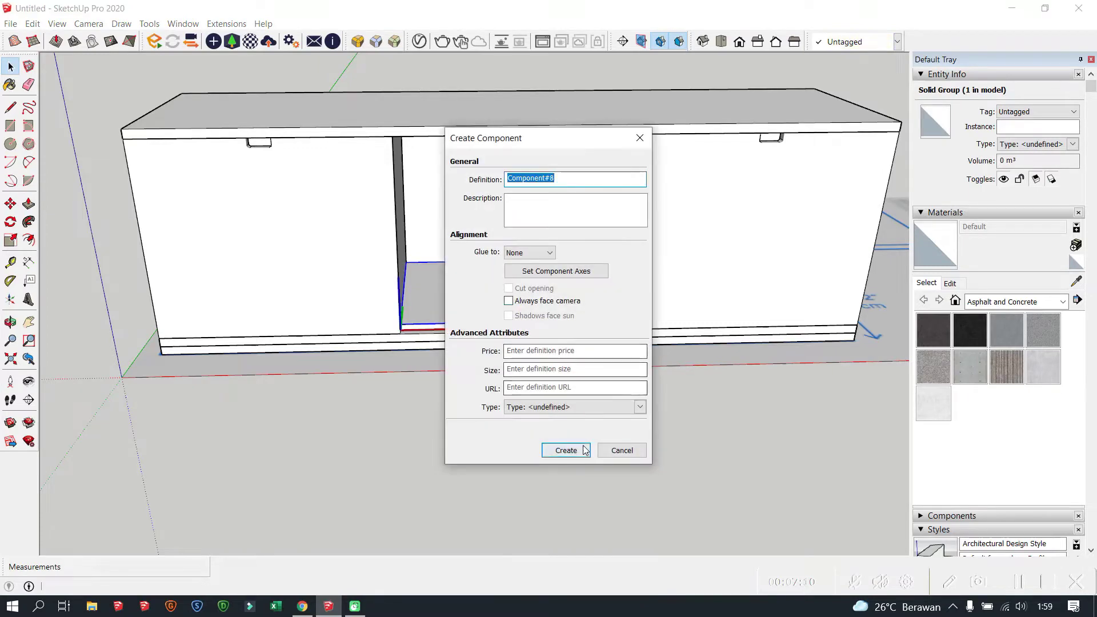
pyautogui.click(642, 298)
pyautogui.write('175')
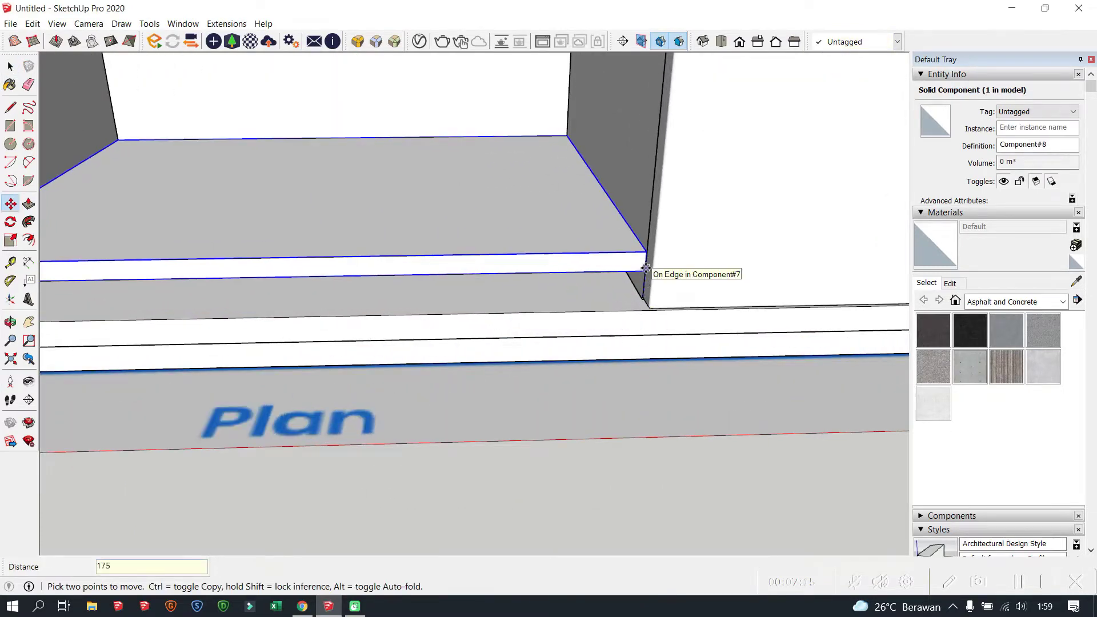
pyautogui.press('Return')
# - Hide the doors in front of the shelves
pyautogui.scroll(-3, 386, 198)
pyautogui.click(13, 68)
pyautogui.scroll(-5, 296, 197)
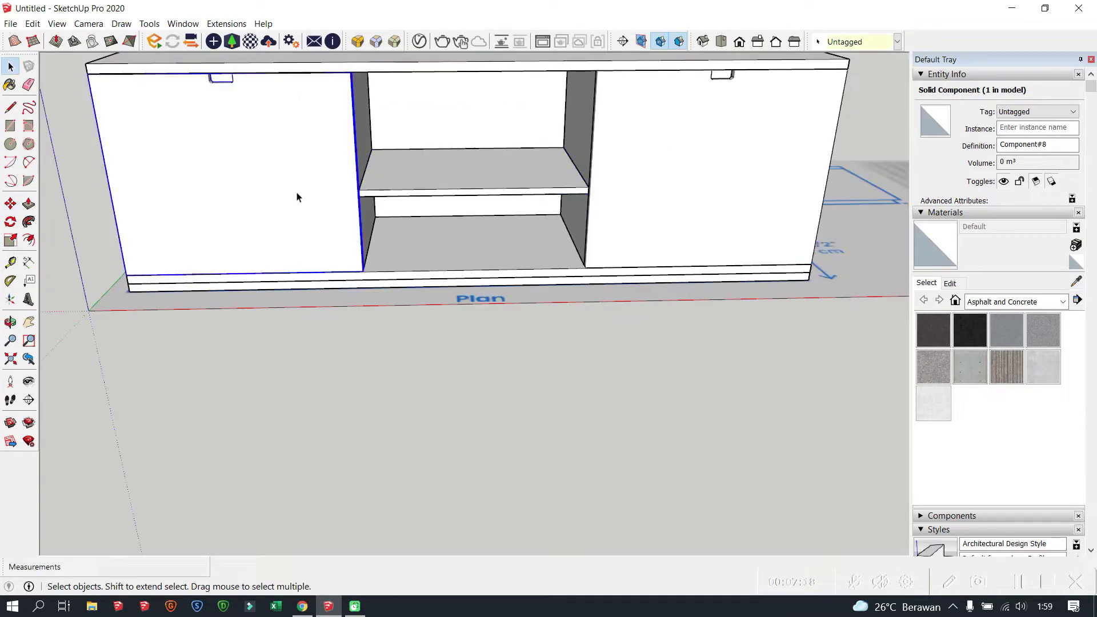
pyautogui.press('Delete')
# - Copy the shelf into the right and left bays
pyautogui.click(504, 174)
pyautogui.press('m')
pyautogui.scroll(3, 675, 253)
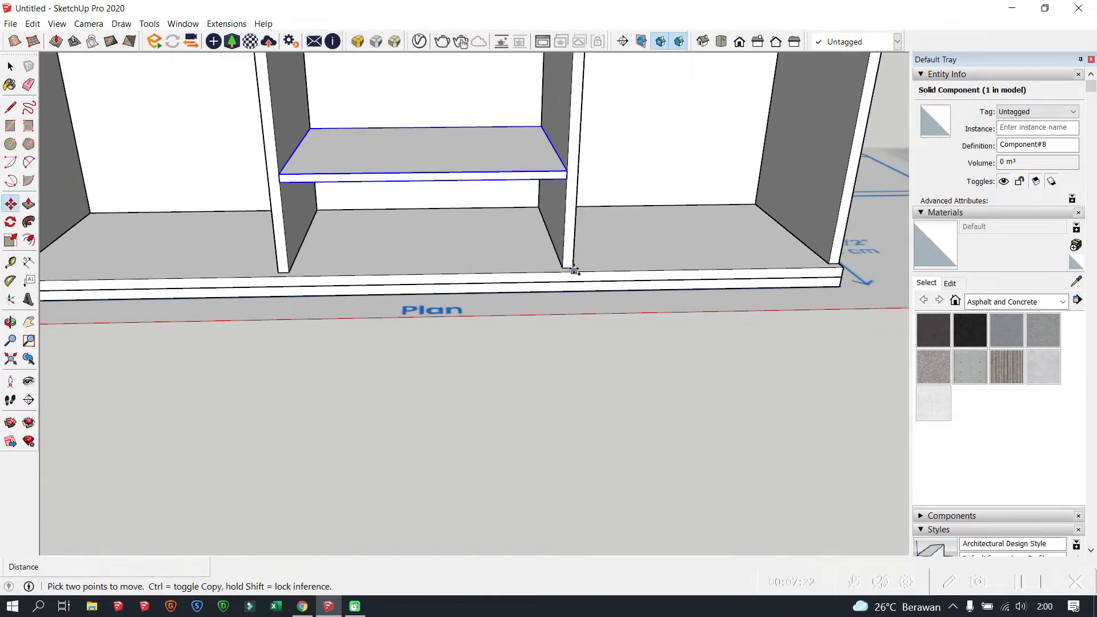
pyautogui.click(839, 262)
pyautogui.scroll(-2, 840, 262)
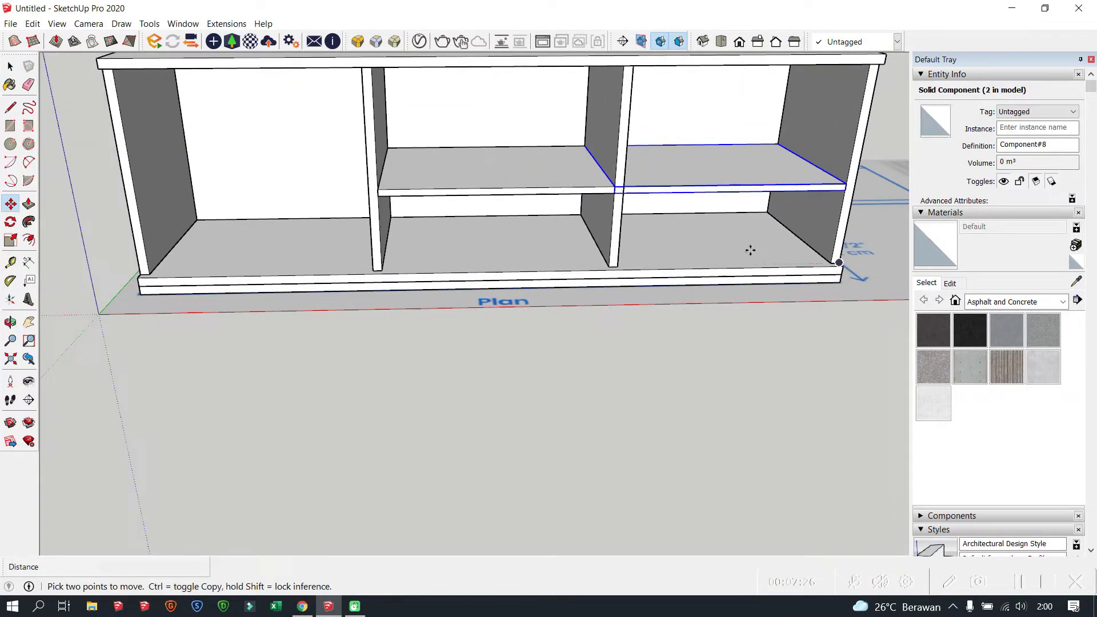
pyautogui.scroll(2, 384, 269)
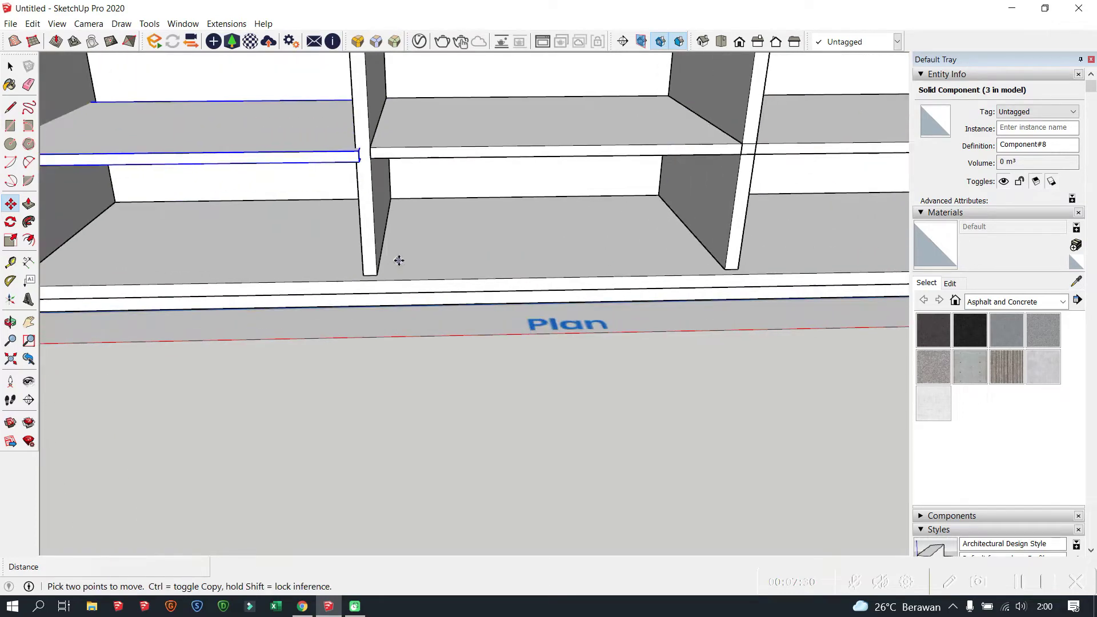
pyautogui.scroll(-1, 399, 260)
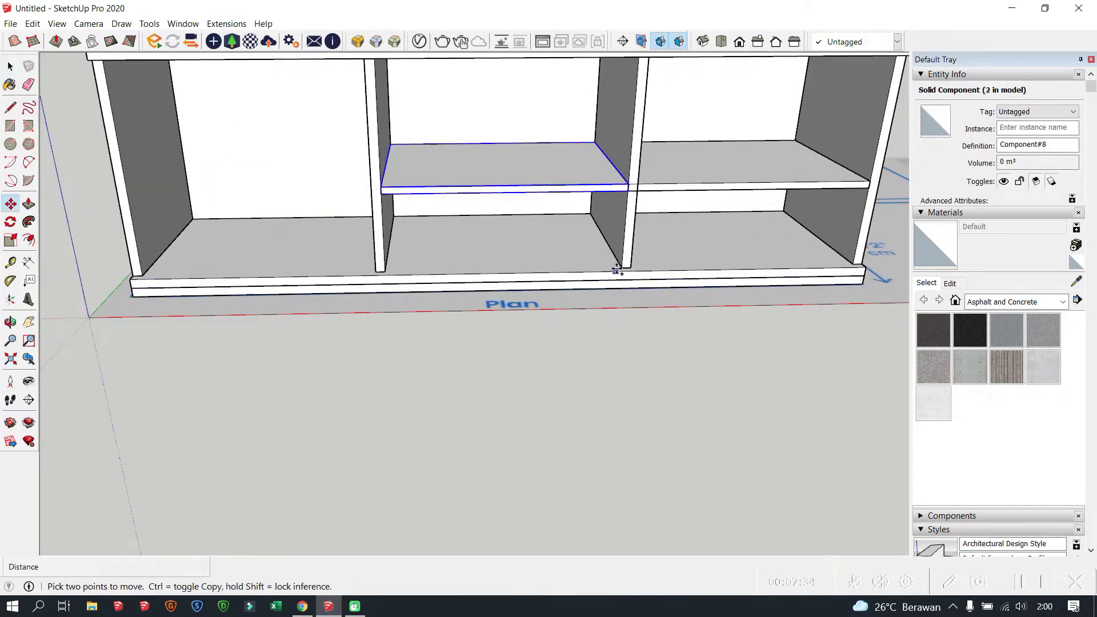
pyautogui.click(379, 262)
pyautogui.scroll(2, 240, 232)
# - Scale the left- and right-bay shelf copies to fit their bays
pyautogui.press('s')
pyautogui.moveTo(240, 232); pyautogui.dragTo(221, 215, button='middle')
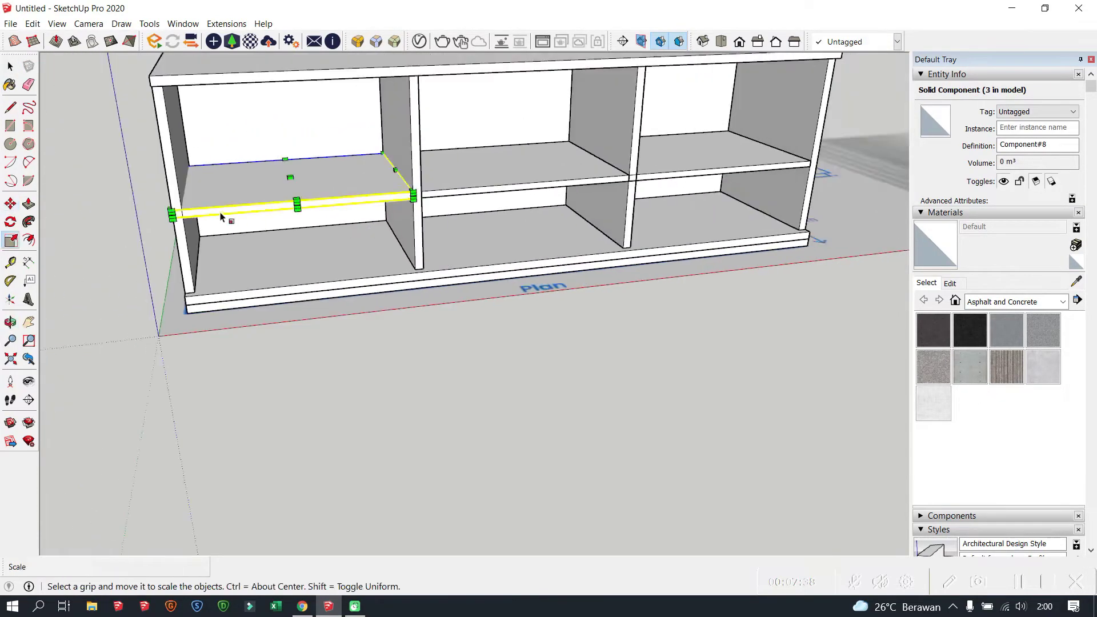
pyautogui.scroll(3, 264, 249)
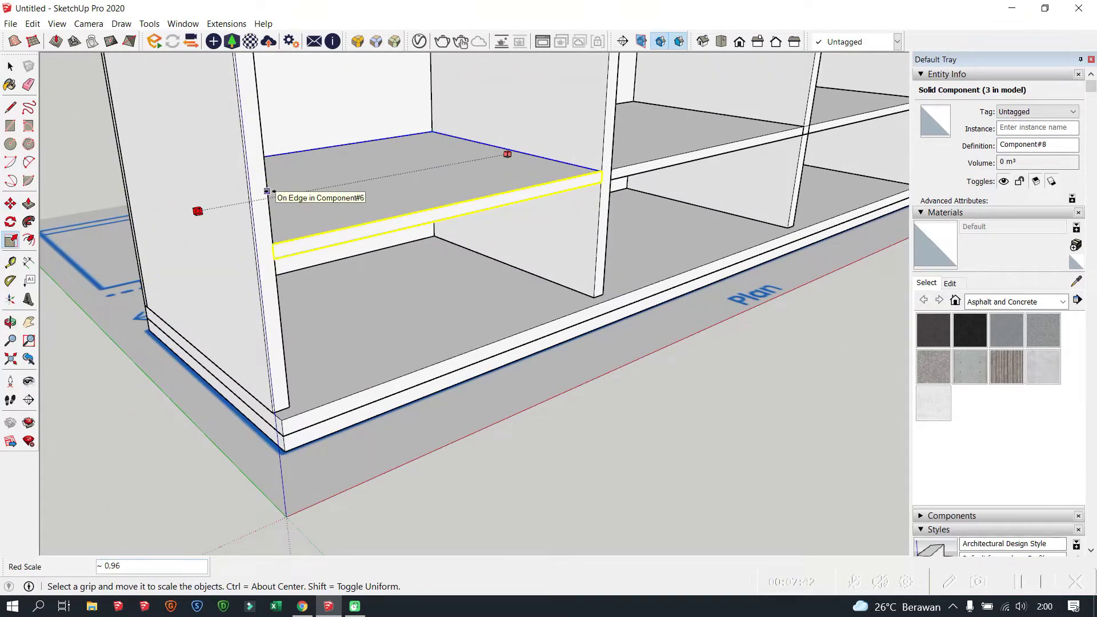
pyautogui.scroll(-5, 267, 192)
pyautogui.moveTo(519, 213); pyautogui.dragTo(609, 211, button='middle')
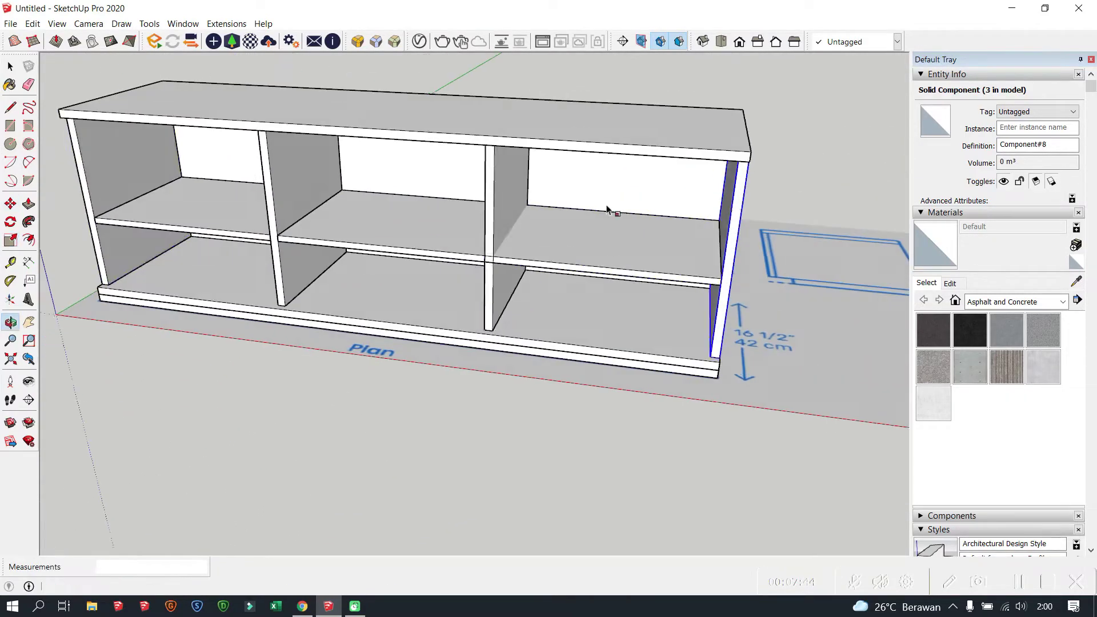
pyautogui.click(609, 247)
pyautogui.press('s')
pyautogui.scroll(2, 478, 196)
pyautogui.scroll(3, 510, 220)
# - Select the three shelves and bring the hidden doors back into view
pyautogui.scroll(-5, 560, 238)
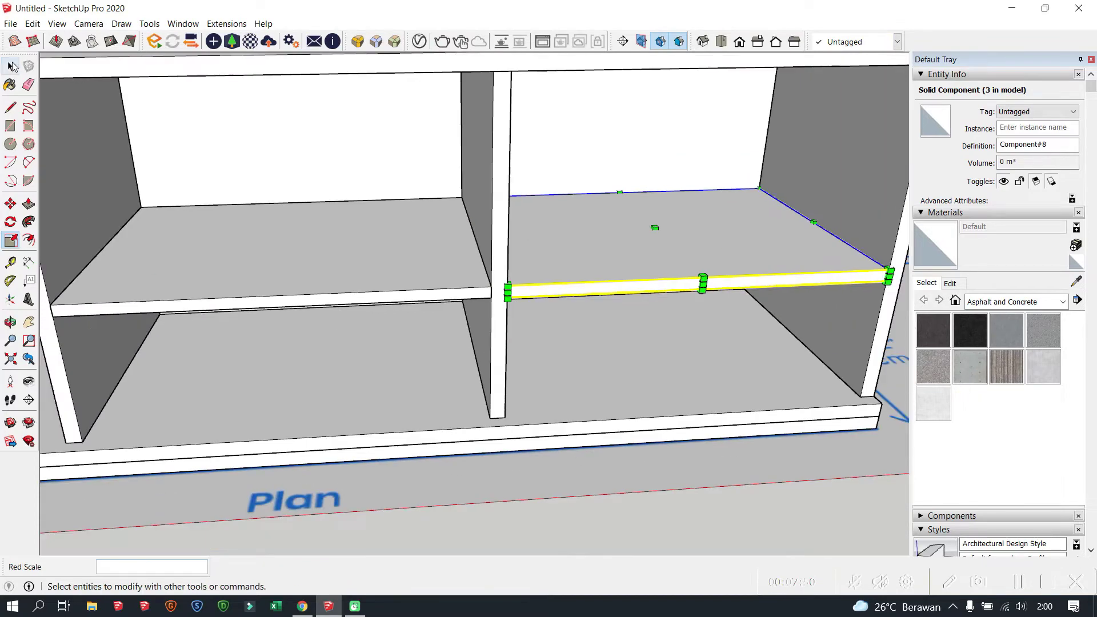
pyautogui.press('space')
pyautogui.scroll(-3, 416, 249)
pyautogui.moveTo(416, 249); pyautogui.dragTo(135, 285)
pyautogui.moveTo(174, 209); pyautogui.dragTo(269, 239, button='middle')
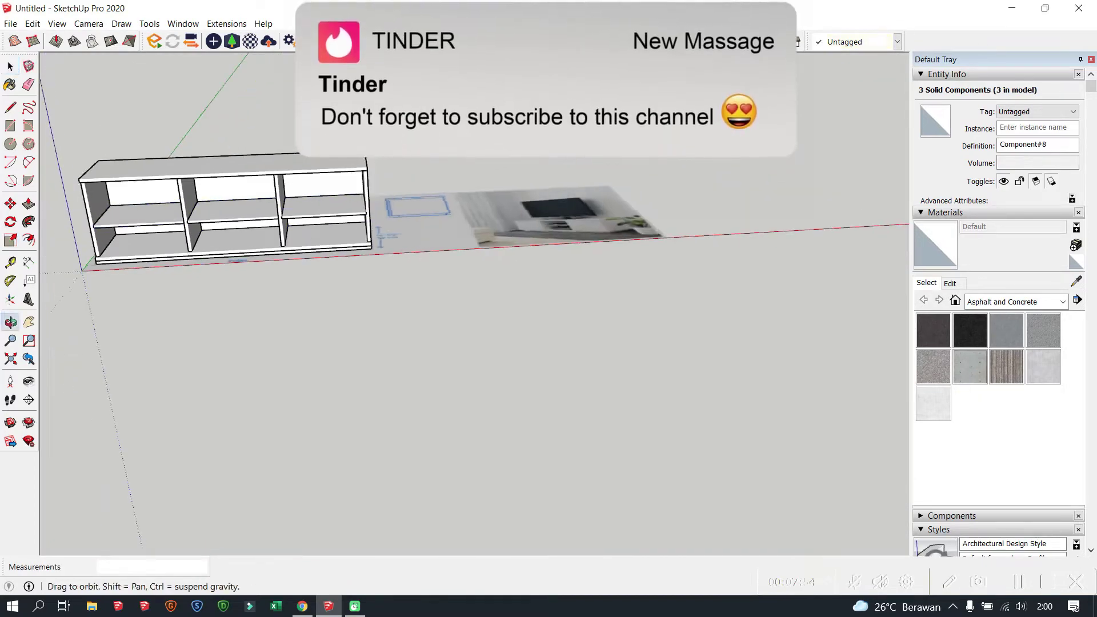
pyautogui.scroll(3, 340, 239)
pyautogui.press('Escape')
pyautogui.moveTo(341, 240); pyautogui.dragTo(297, 223, button='middle')
pyautogui.scroll(2, 292, 222)
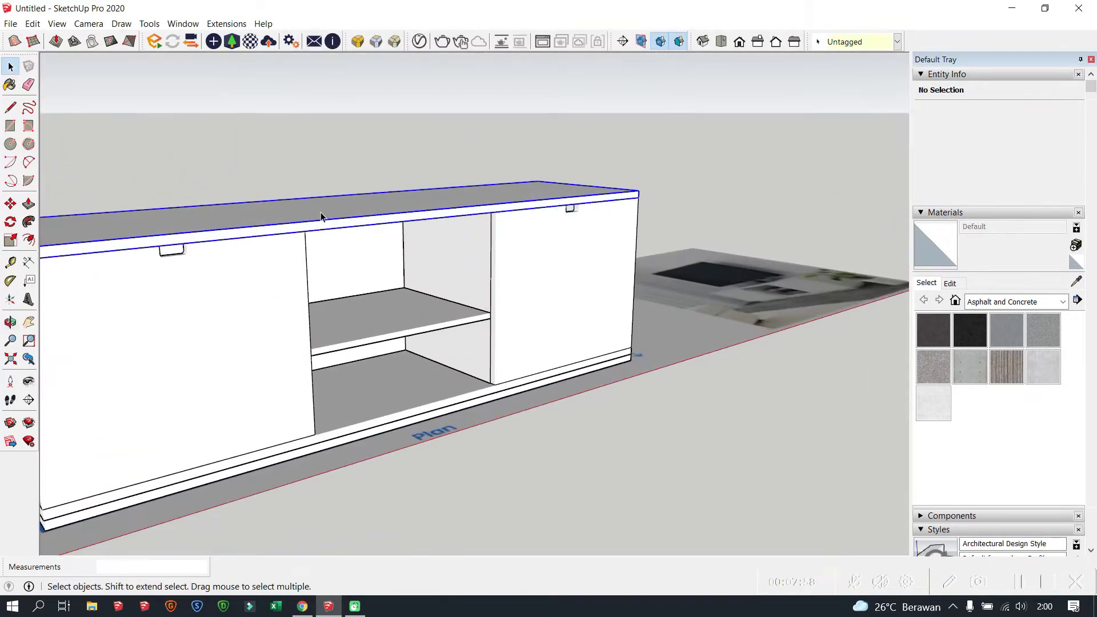
pyautogui.scroll(3, 428, 399)
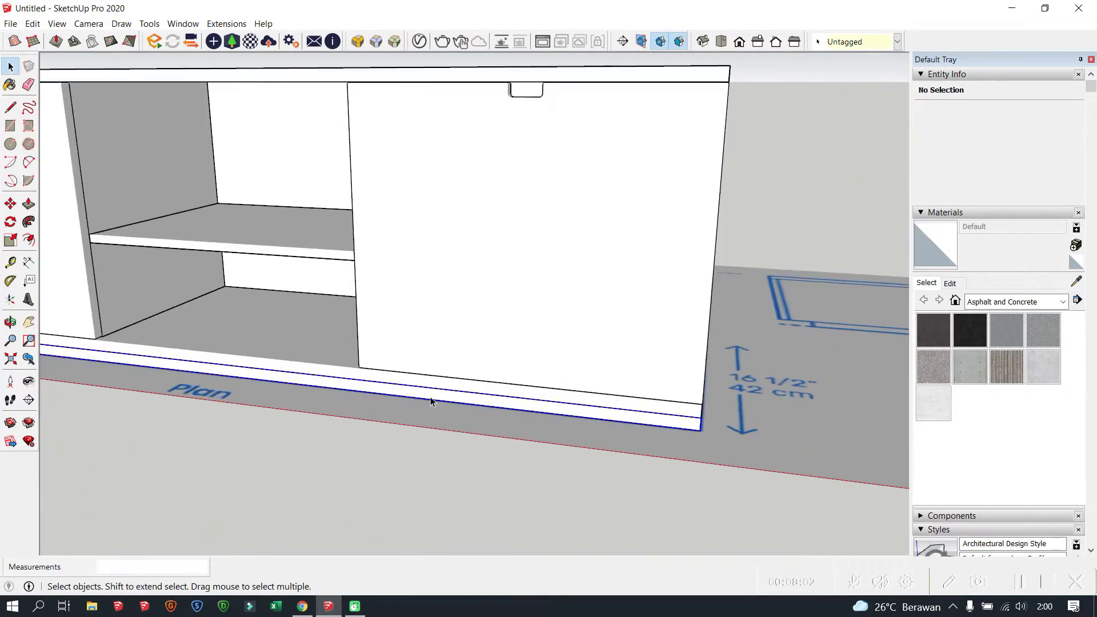
# - Make the plinth a unique component
pyautogui.rightClick(431, 400)
pyautogui.click(500, 106)
pyautogui.moveTo(607, 417); pyautogui.dragTo(759, 428, button='middle')
pyautogui.scroll(3, 762, 438)
pyautogui.press('l')
pyautogui.scroll(3, 762, 440)
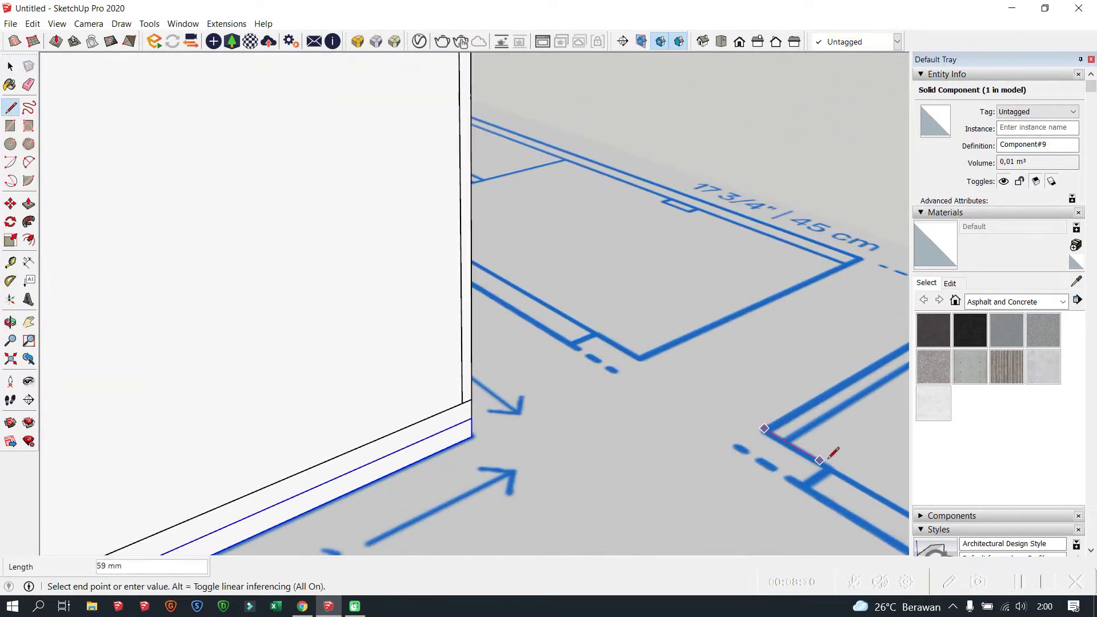
pyautogui.press('Escape')
pyautogui.scroll(-3, 828, 465)
pyautogui.moveTo(377, 453); pyautogui.dragTo(299, 473, button='middle')
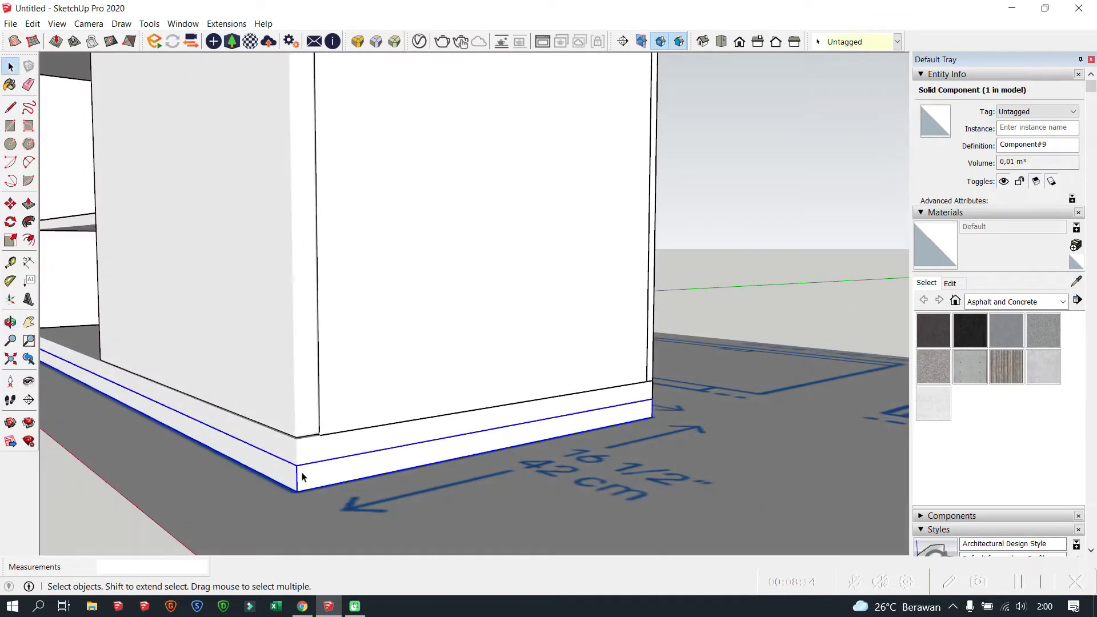
# - Push the plinth's end face inward 65 mm
pyautogui.doubleClick(289, 475)
pyautogui.press('p')
pyautogui.click(303, 470)
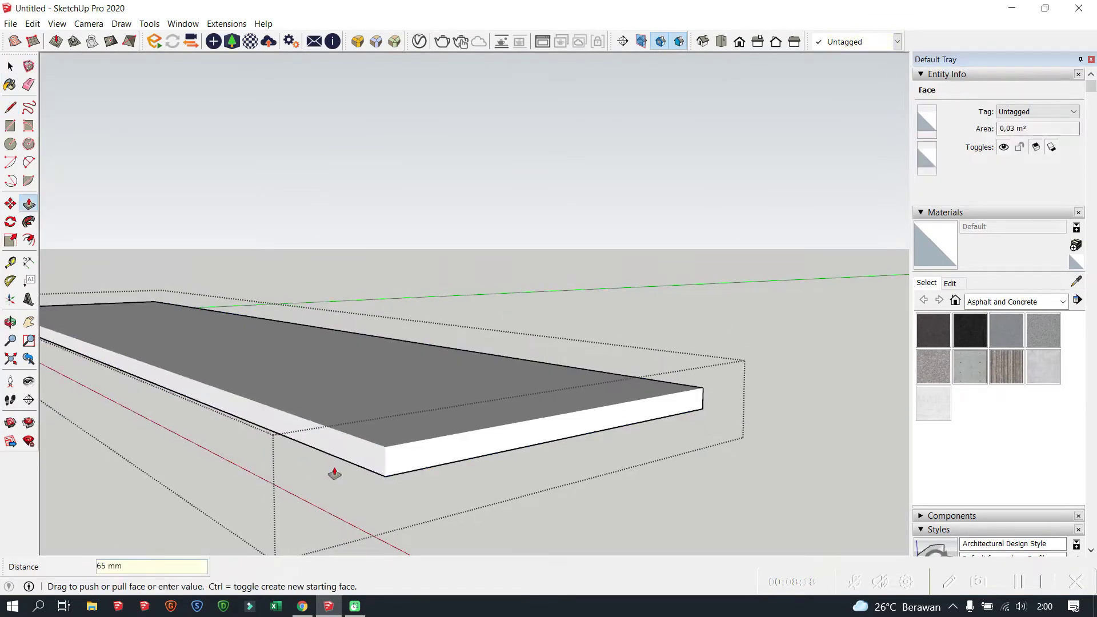
pyautogui.click(11, 67)
pyautogui.click(474, 301)
pyautogui.scroll(-5, 661, 436)
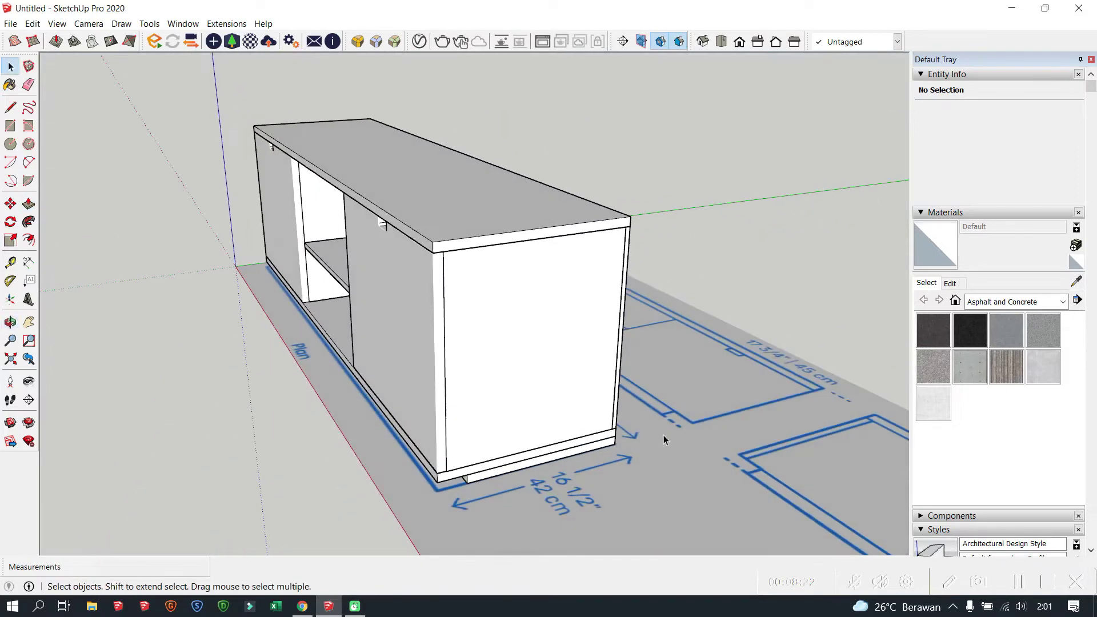
pyautogui.scroll(5, 717, 427)
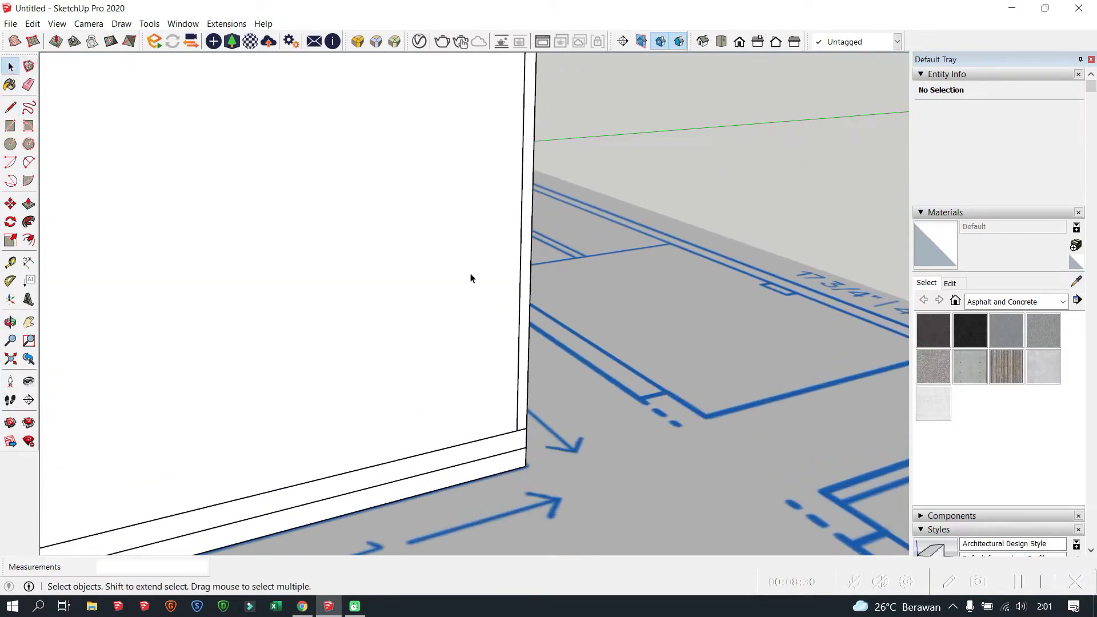
pyautogui.scroll(-5, 294, 411)
# - Push a plinth face out by 6 mm
pyautogui.doubleClick(288, 412)
pyautogui.write('p6')
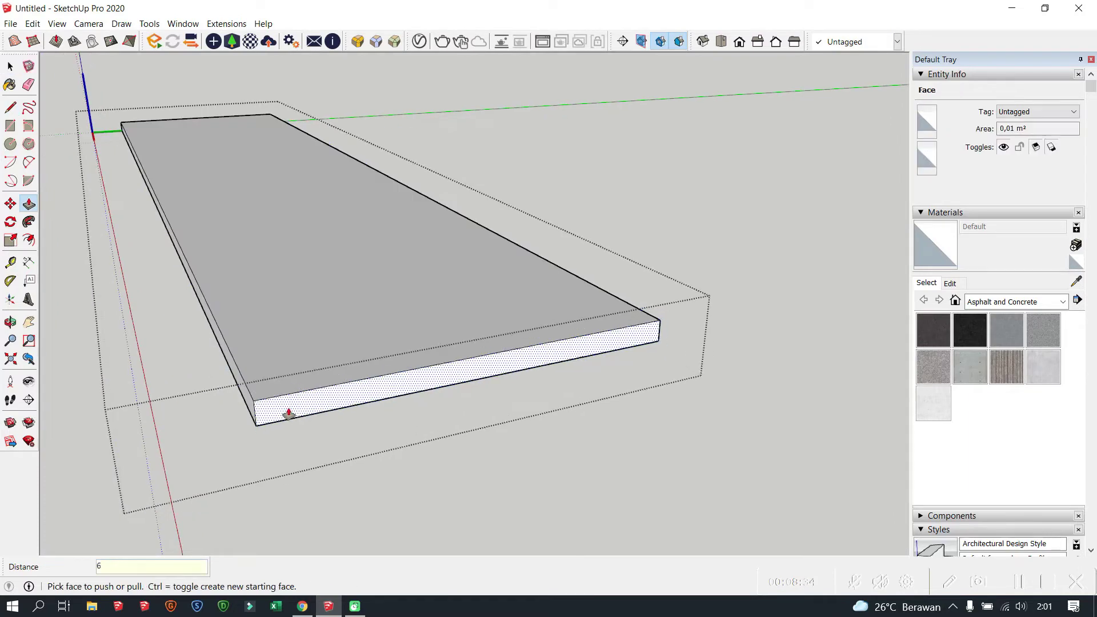
pyautogui.press('Return')
pyautogui.scroll(-5, 465, 417)
pyautogui.scroll(-3, 465, 416)
pyautogui.press('Escape')
pyautogui.moveTo(576, 228); pyautogui.dragTo(638, 354, button='middle')
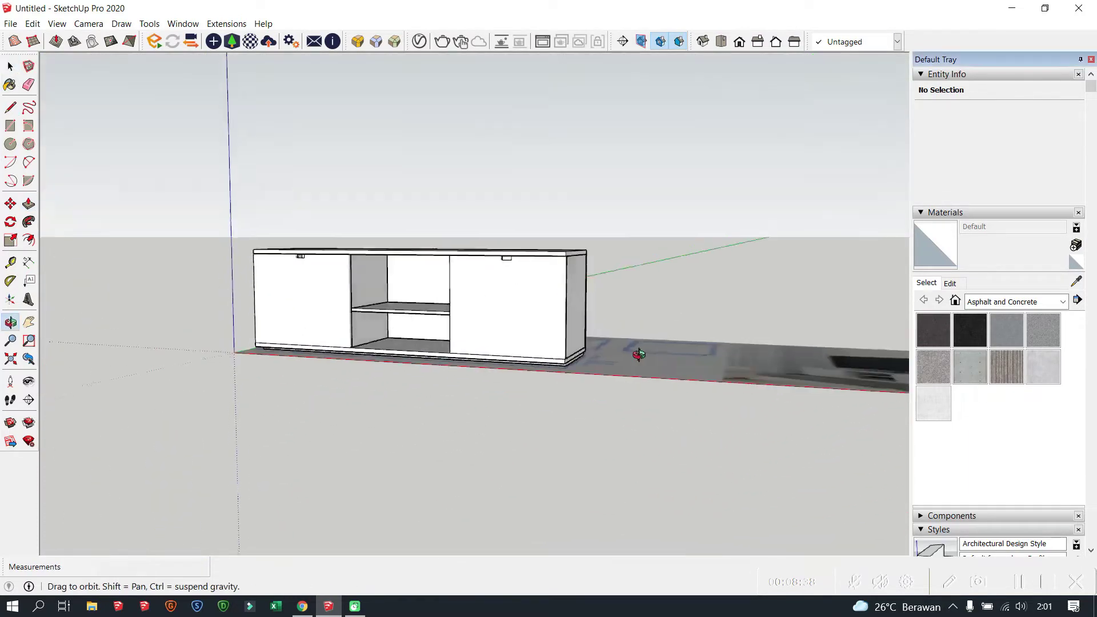
pyautogui.scroll(5, 269, 433)
pyautogui.scroll(3, 490, 379)
# - Push the plinth face in by 60 mm
pyautogui.doubleClick(489, 372)
pyautogui.write('p')
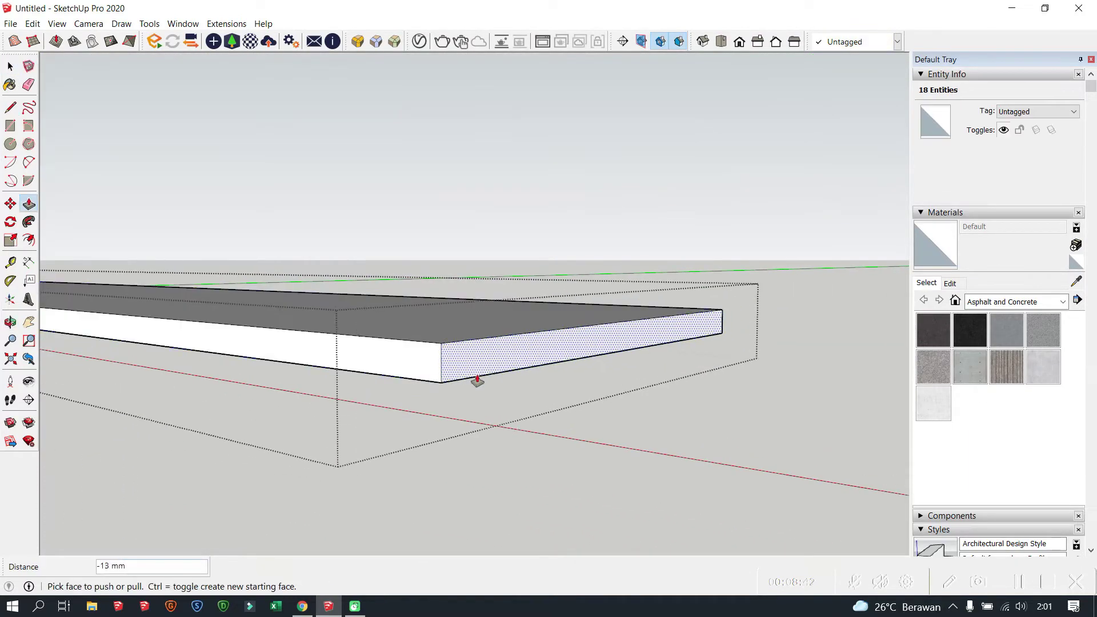
pyautogui.write('-60')
pyautogui.press('Return')
pyautogui.moveTo(619, 387)
pyautogui.mouseDown(button='middle')
pyautogui.moveTo(786, 372)
pyautogui.moveTo(416, 521)
pyautogui.moveTo(654, 453)
pyautogui.mouseUp(button='middle')
pyautogui.press('space')
pyautogui.press('Escape')
# - Pan and orbit to bring the cabinet box into view
pyautogui.scroll(5, 371, 174)
pyautogui.scroll(3, 281, 453)
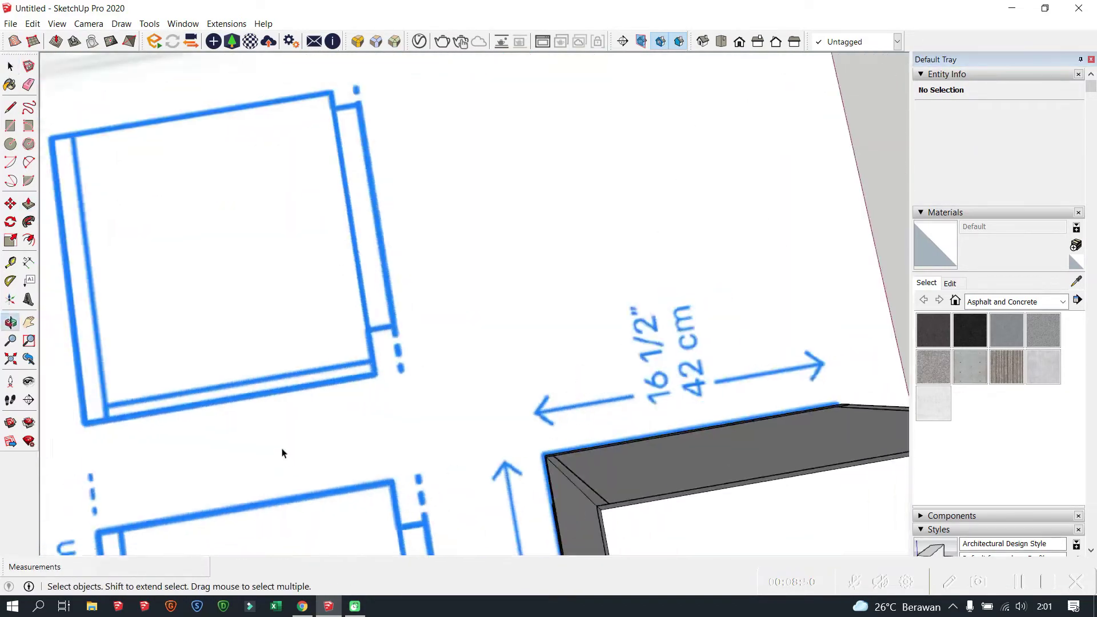
pyautogui.moveTo(282, 453); pyautogui.dragTo(261, 189, button='middle')
pyautogui.scroll(5, 377, 211)
pyautogui.press('l')
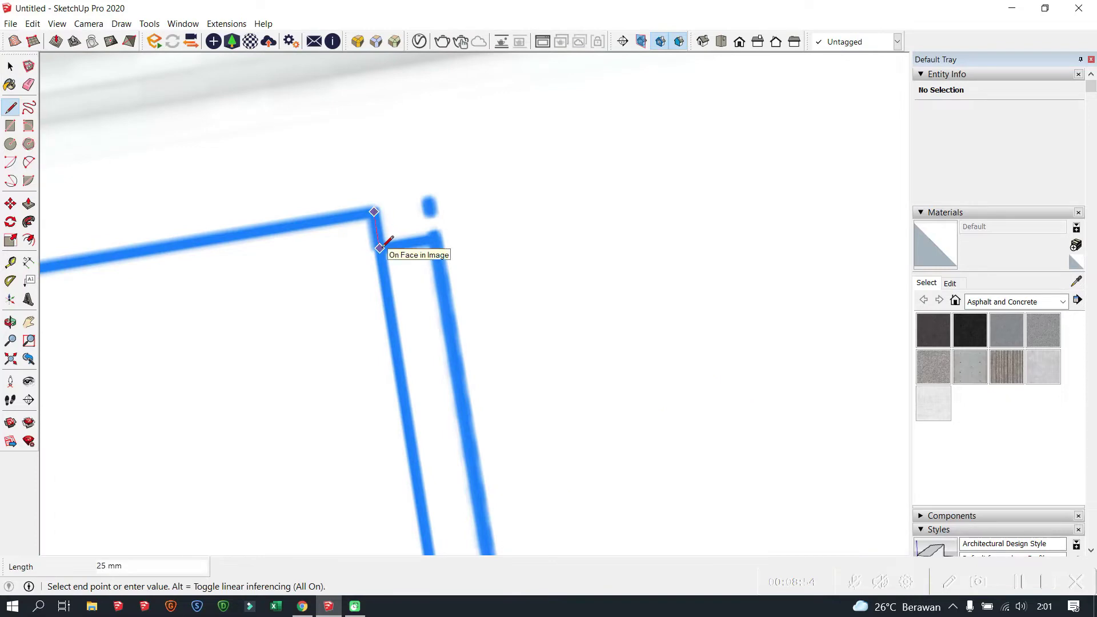
pyautogui.press('Escape')
pyautogui.scroll(-3, 314, 213)
pyautogui.moveTo(314, 213); pyautogui.dragTo(600, 159, button='middle')
pyautogui.press('space')
pyautogui.scroll(3, 487, 336)
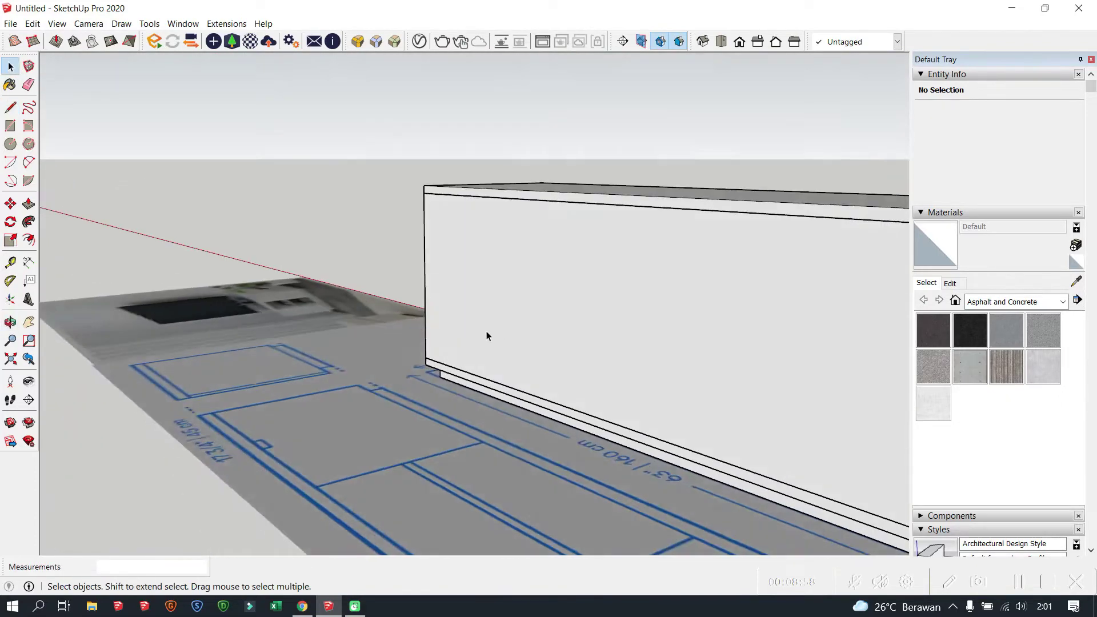
# - Push/pull the bottom slab to 25 mm thick
pyautogui.doubleClick(487, 336)
pyautogui.press('p')
pyautogui.write('25')
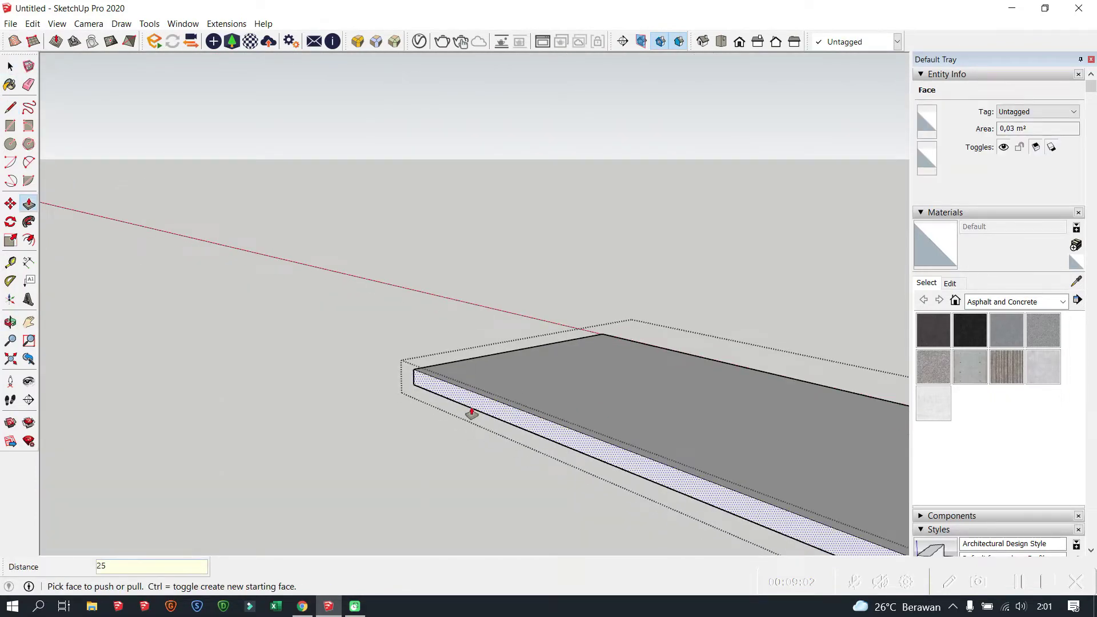
pyautogui.press('Return')
pyautogui.press('space')
pyautogui.press('Escape')
pyautogui.scroll(-3, 247, 285)
pyautogui.moveTo(247, 286); pyautogui.dragTo(442, 248, button='middle')
pyautogui.scroll(2, 443, 248)
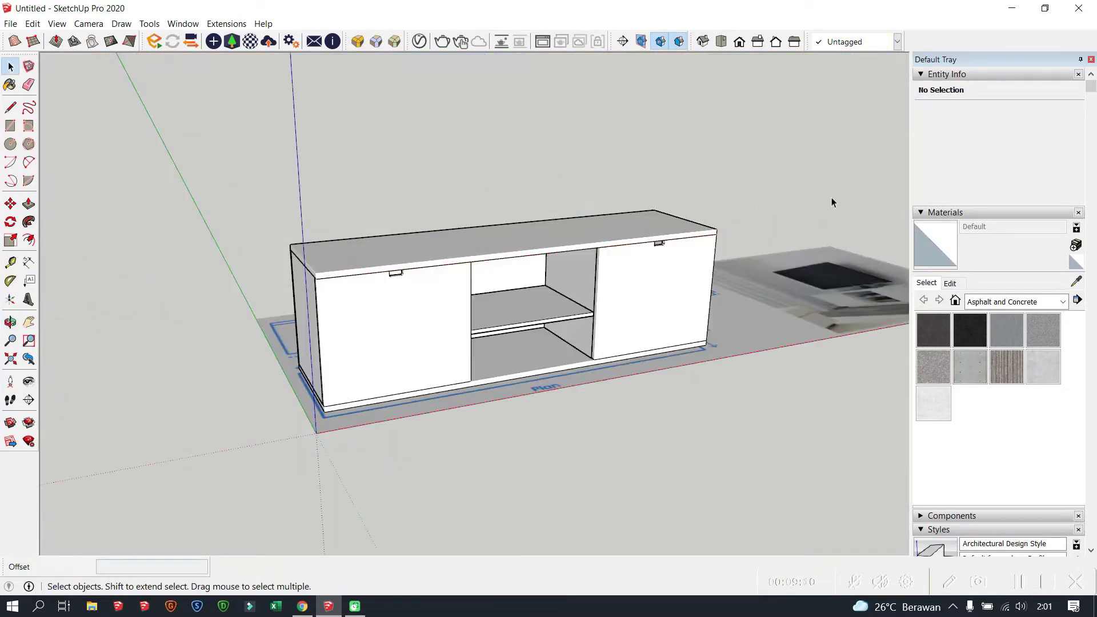
# - Orbit and zoom around the cabinet to look along it from its end
pyautogui.moveTo(831, 201)
pyautogui.mouseDown(button='middle')
pyautogui.moveTo(607, 311)
pyautogui.moveTo(392, 286)
pyautogui.moveTo(433, 345)
pyautogui.mouseUp(button='middle')
pyautogui.scroll(2, 562, 325)
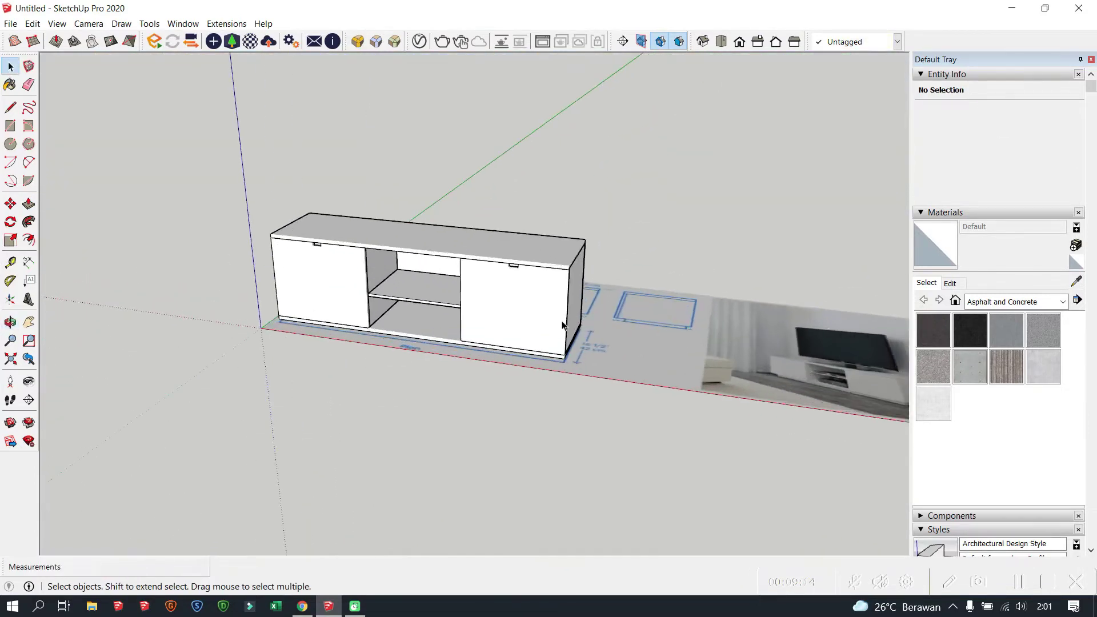
pyautogui.moveTo(635, 305)
pyautogui.mouseDown(button='middle')
pyautogui.moveTo(578, 306)
pyautogui.moveTo(788, 529)
pyautogui.moveTo(811, 537)
pyautogui.mouseUp(button='middle')
pyautogui.scroll(3, 699, 422)
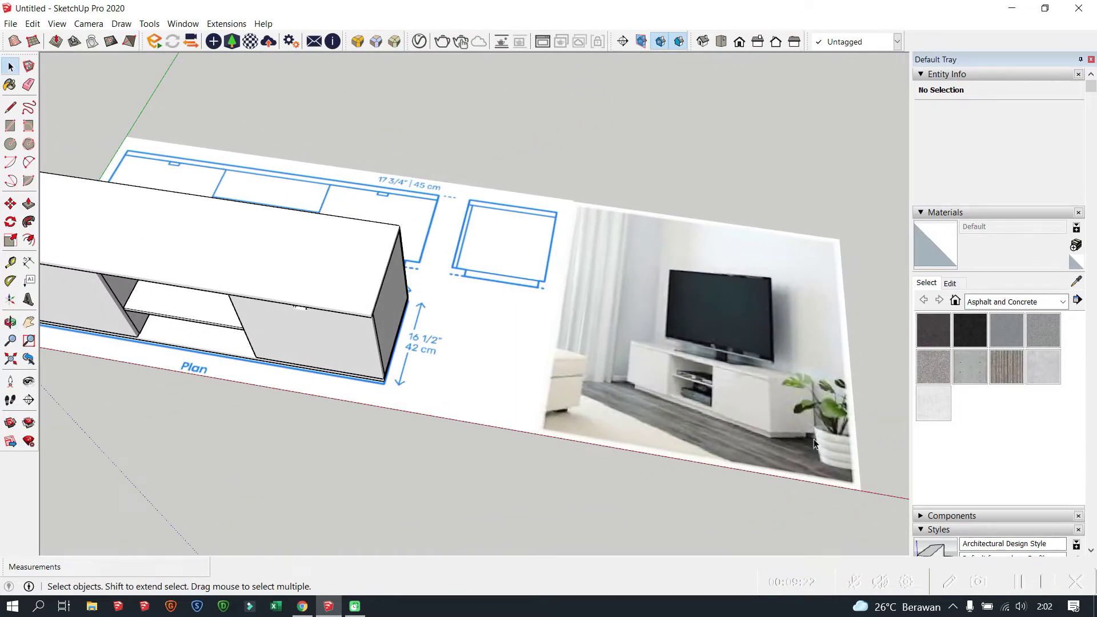
pyautogui.scroll(-3, 815, 445)
pyautogui.scroll(3, 618, 358)
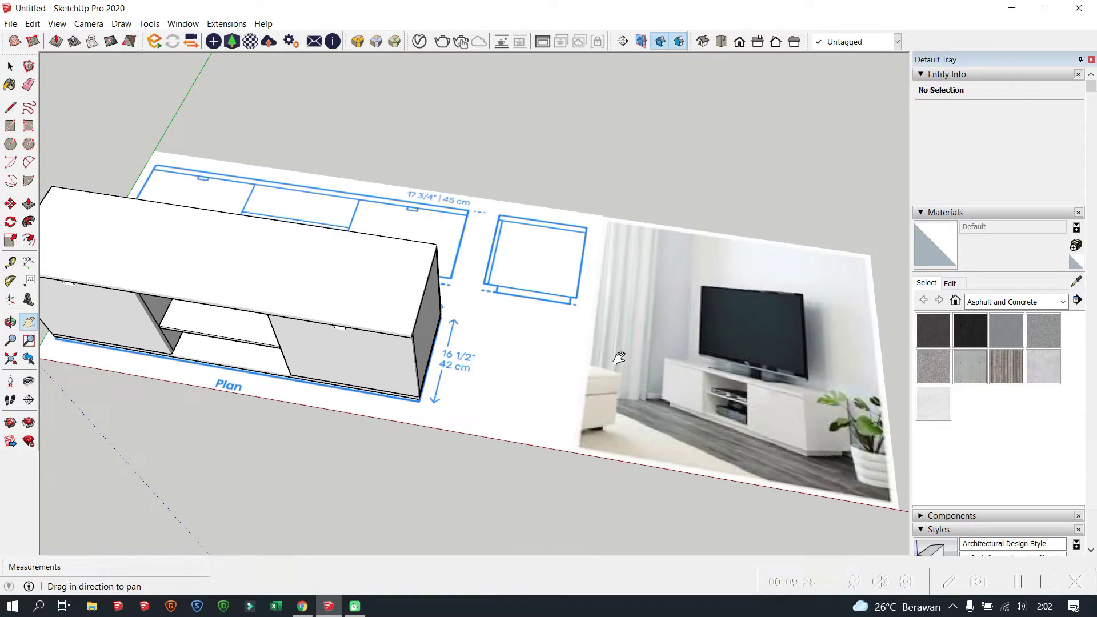
pyautogui.moveTo(618, 358)
pyautogui.mouseDown(button='middle')
pyautogui.moveTo(448, 354)
pyautogui.moveTo(171, 114)
pyautogui.mouseUp(button='middle')
pyautogui.scroll(3, 168, 107)
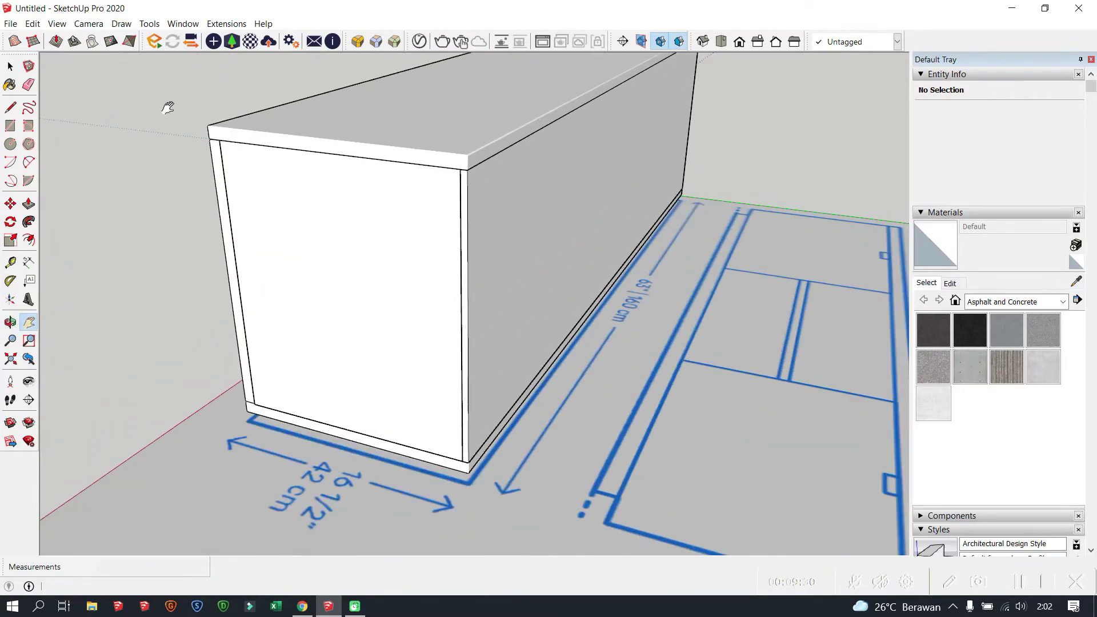
# - Thicken the cabinet side panel by 20 mm with Push/Pull
pyautogui.tripleClick(476, 213)
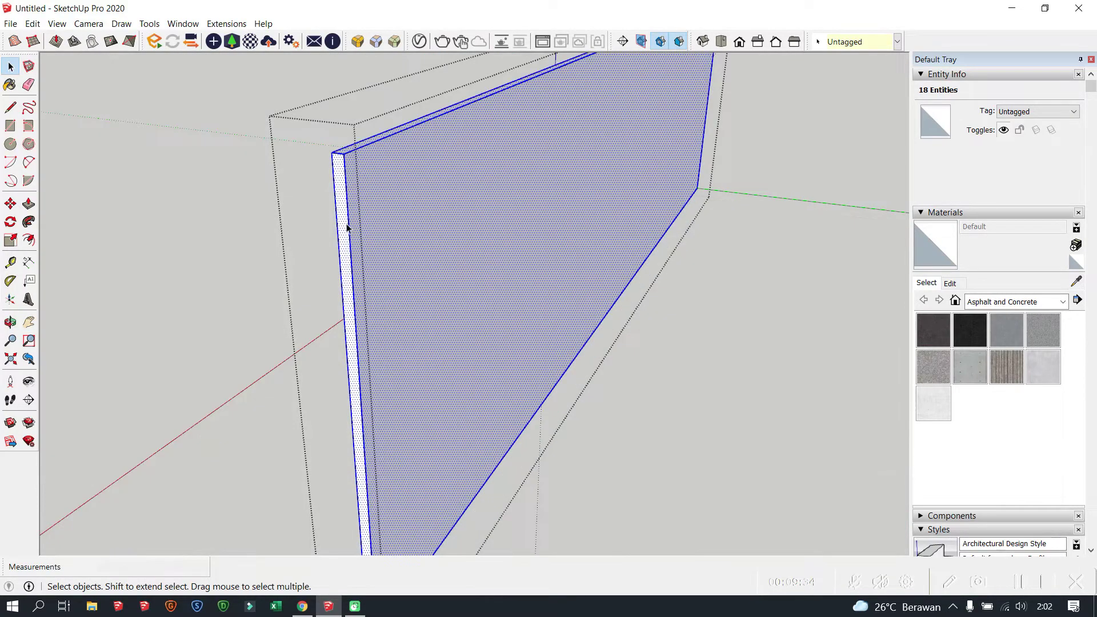
pyautogui.write('p0')
pyautogui.press('Return')
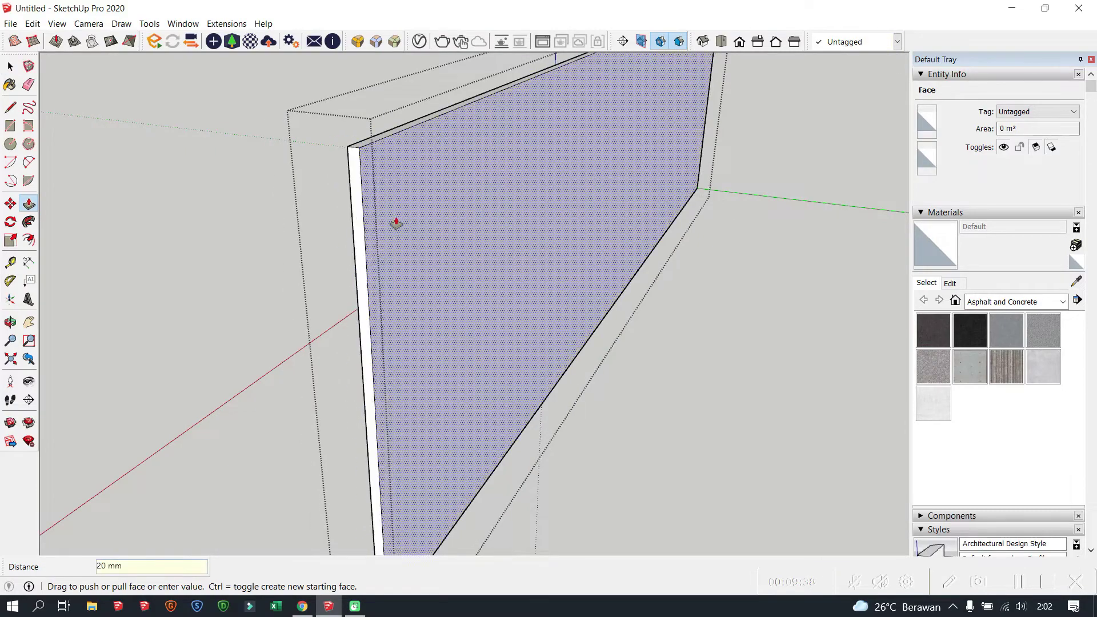
pyautogui.scroll(-3, 397, 222)
pyautogui.moveTo(725, 215); pyautogui.dragTo(635, 294, button='middle')
pyautogui.scroll(2, 633, 296)
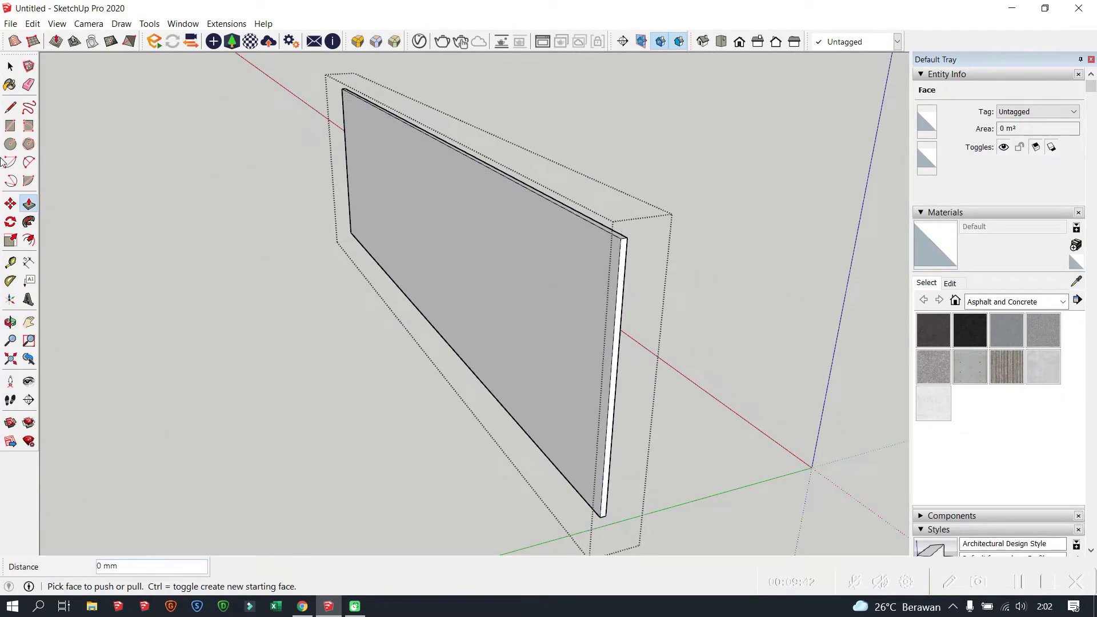
# - Orbit around the cabinet box to inspect the separate panels
pyautogui.click(11, 66)
pyautogui.scroll(-3, 764, 269)
pyautogui.moveTo(764, 269); pyautogui.dragTo(633, 251, button='middle')
pyautogui.scroll(2, 524, 390)
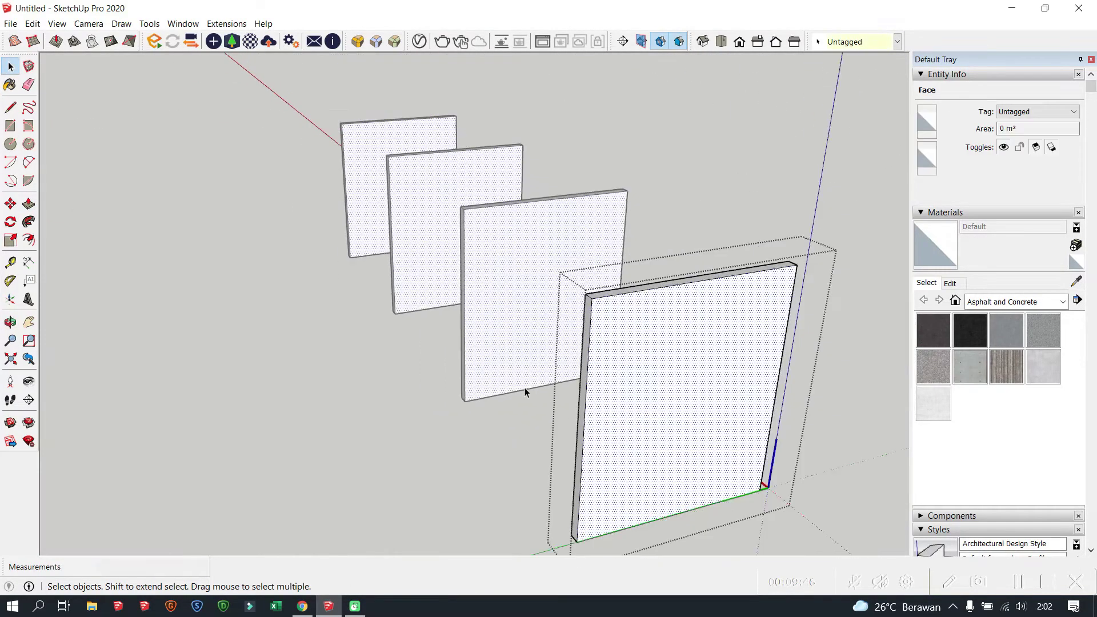
pyautogui.scroll(-3, 525, 391)
pyautogui.moveTo(604, 384)
pyautogui.mouseDown(button='middle')
pyautogui.moveTo(480, 247)
pyautogui.moveTo(348, 323)
pyautogui.mouseUp(button='middle')
# - Make the selected cabinet panel component unique and open it for editing
pyautogui.click(348, 323)
pyautogui.rightClick(280, 312)
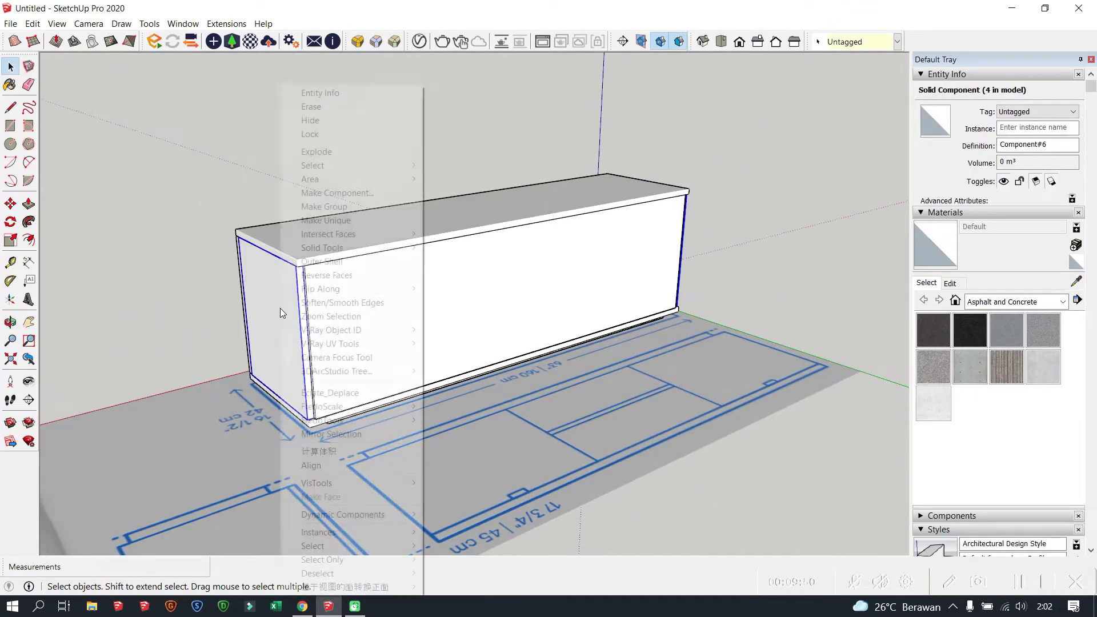
pyautogui.click(343, 220)
pyautogui.doubleClick(299, 306)
pyautogui.scroll(5, 300, 307)
pyautogui.press('p')
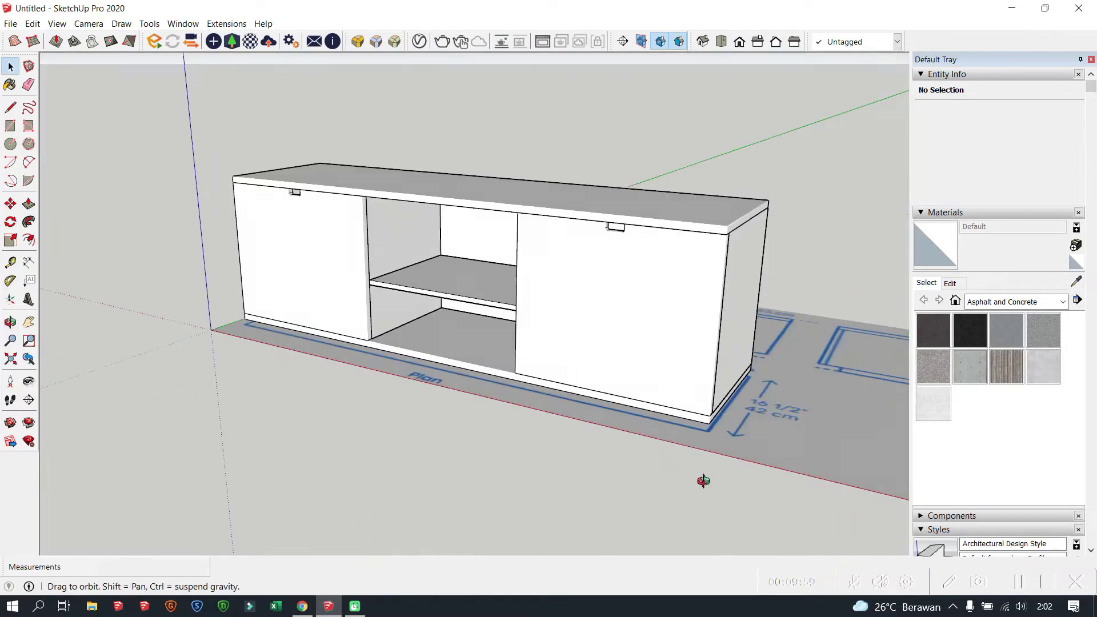
pyautogui.press('space')
pyautogui.scroll(-3, 548, 497)
pyautogui.moveTo(502, 416); pyautogui.dragTo(489, 252, button='middle')
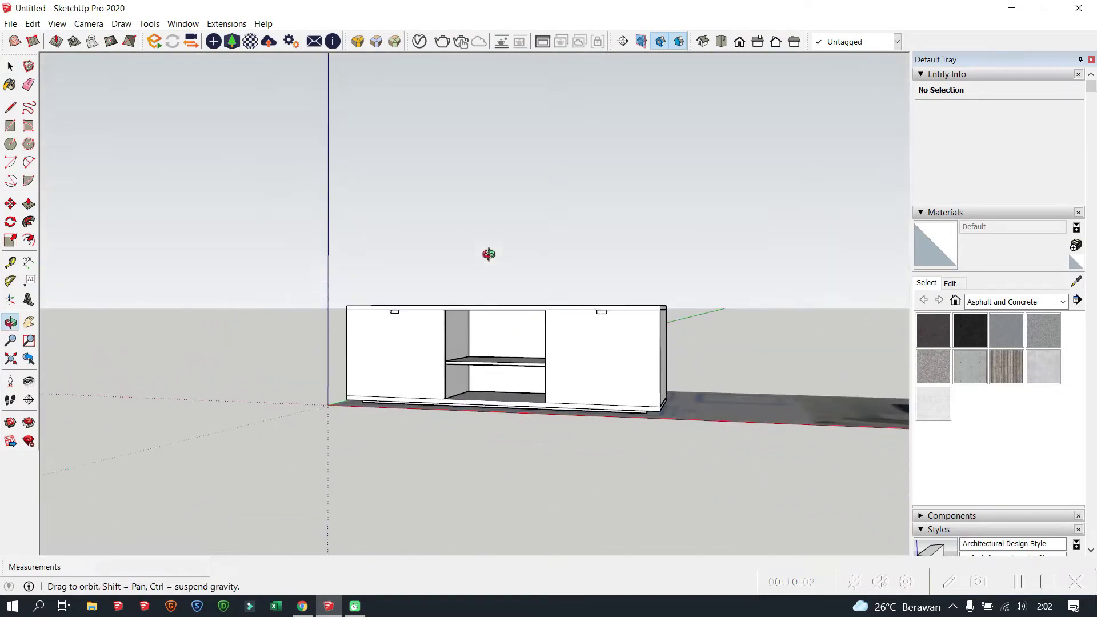
pyautogui.scroll(2, 513, 366)
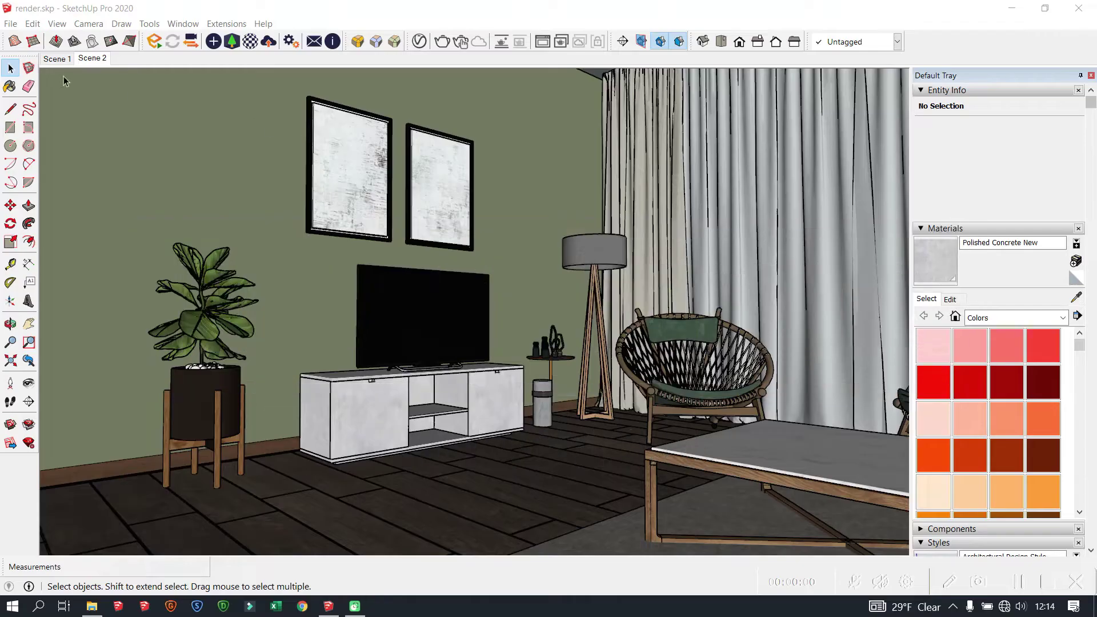
# - Switch to the saved straight front view of the TV wall
pyautogui.click(64, 68)
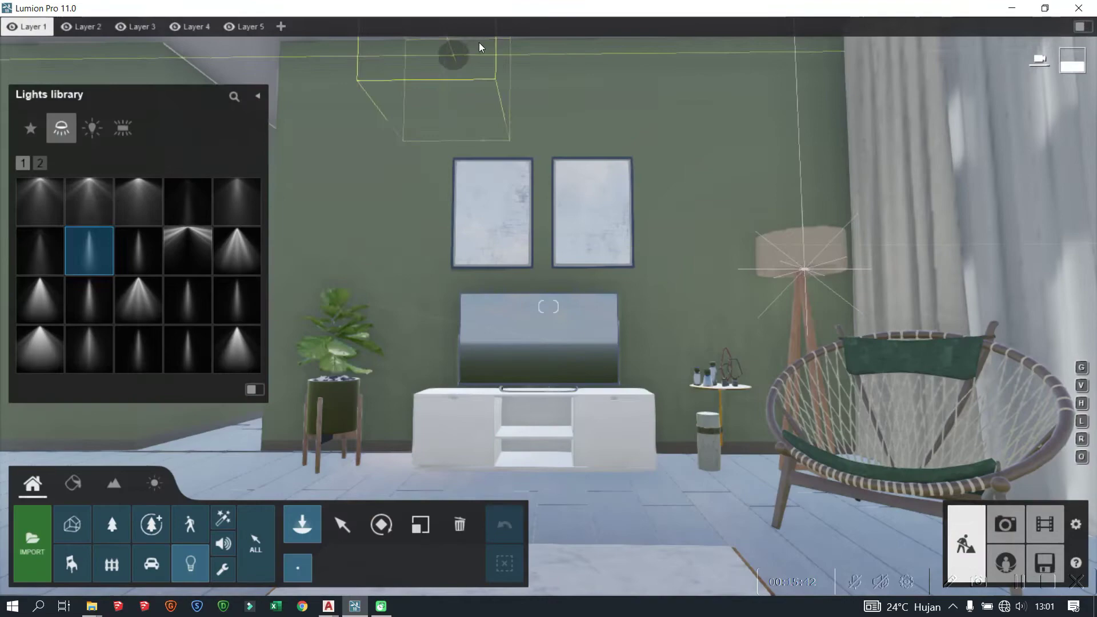
# - Copy the ceiling spotlight about 0.65 m along the ceiling
pyautogui.moveTo(479, 47); pyautogui.dragTo(460, 490, button='right')
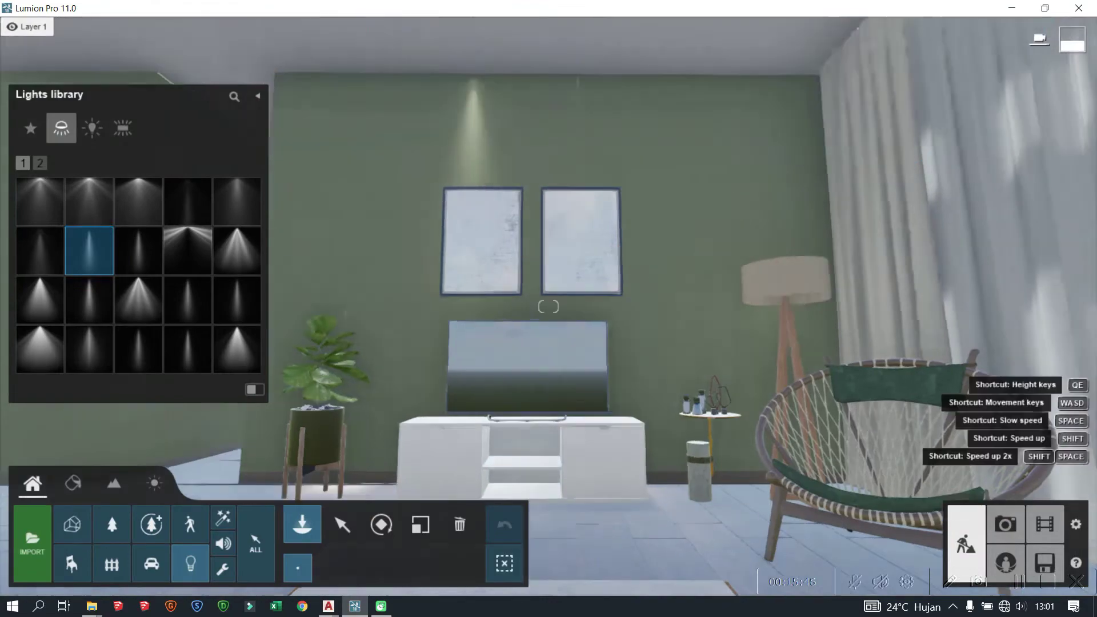
pyautogui.click(342, 524)
pyautogui.click(451, 166)
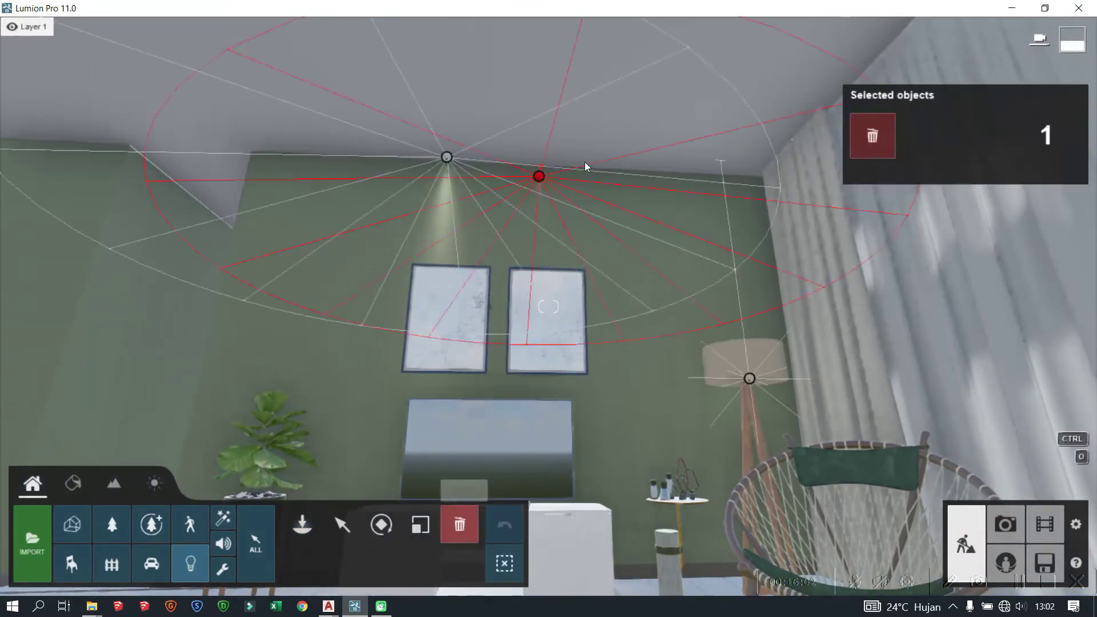
pyautogui.keyDown('alt'); pyautogui.moveTo(447, 158); pyautogui.dragTo(542, 173); pyautogui.keyUp('alt')
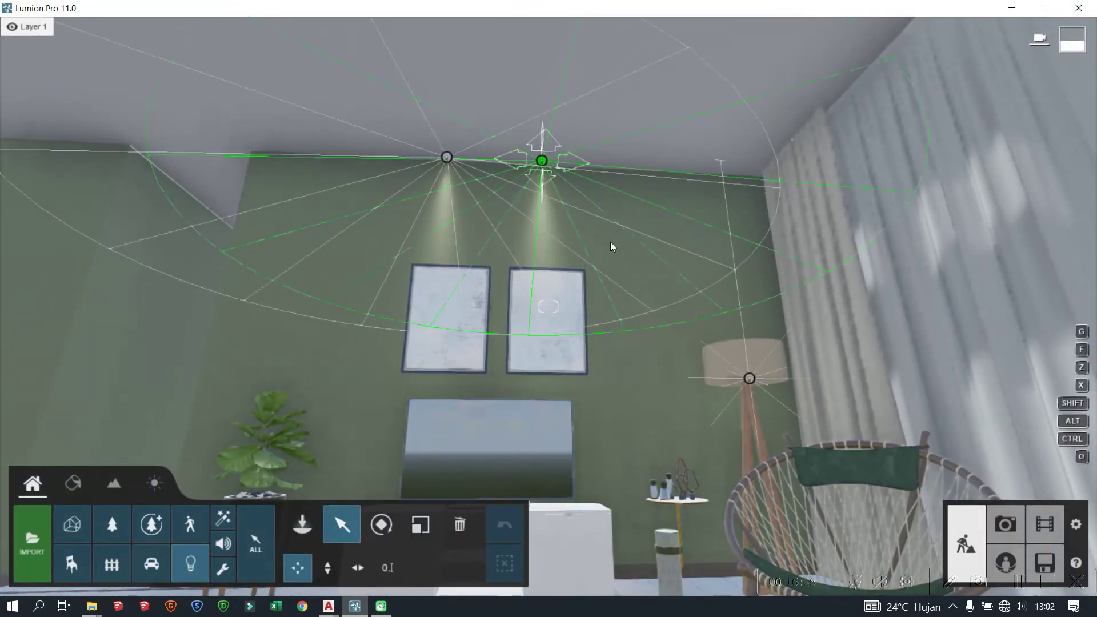
# - In Photo mode, raise the global illumination Sun and set colour Temperature to 0.2
pyautogui.click(1005, 524)
pyautogui.click(27, 138)
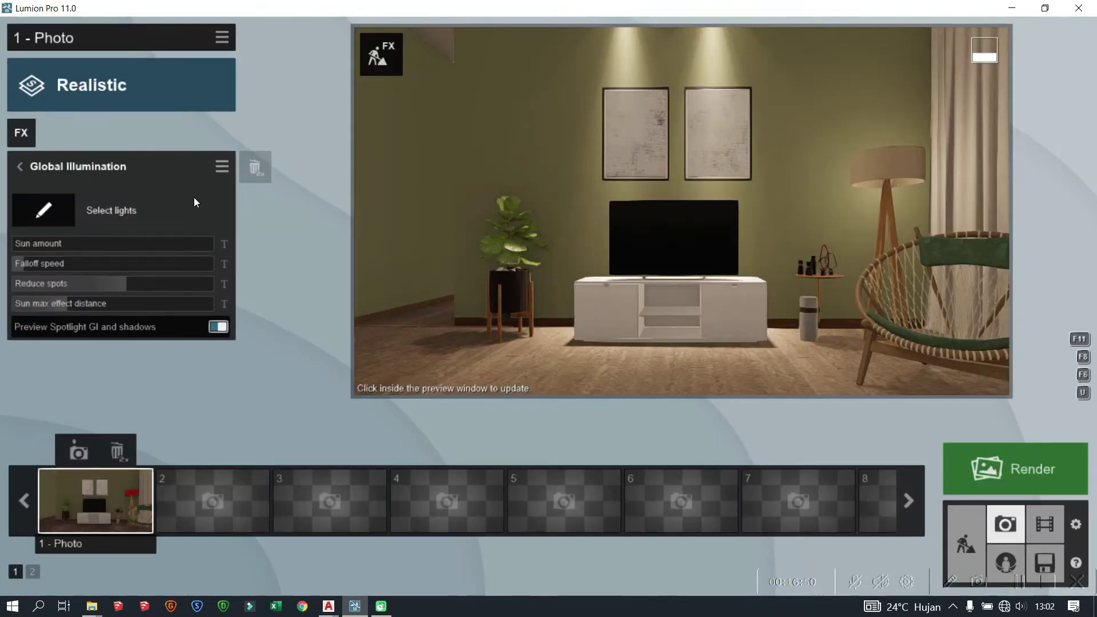
pyautogui.click(39, 242)
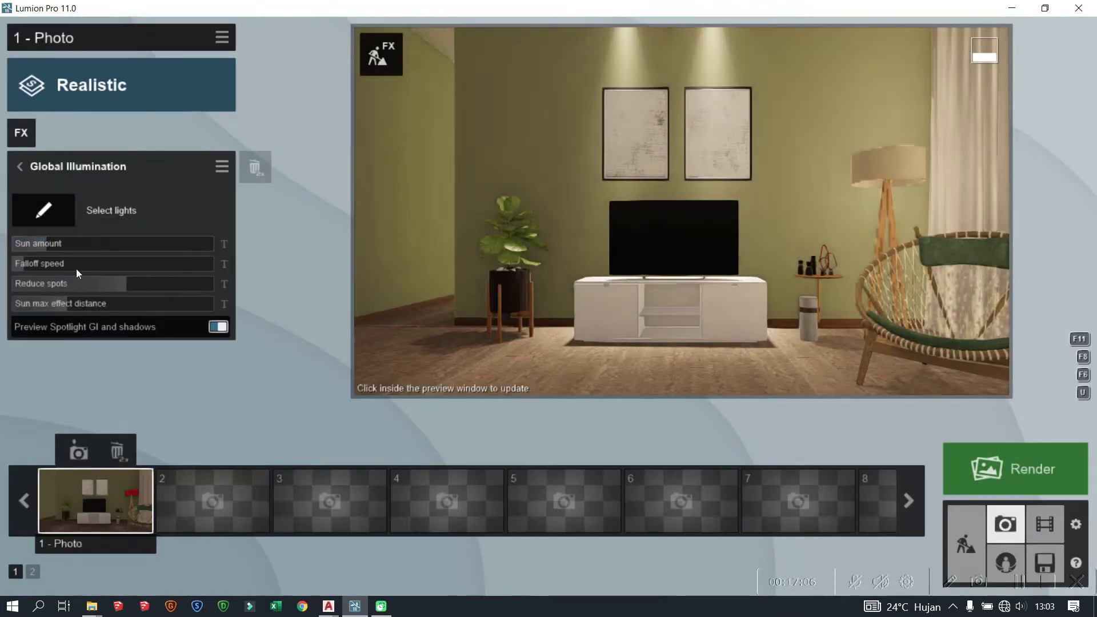
pyautogui.click(29, 135)
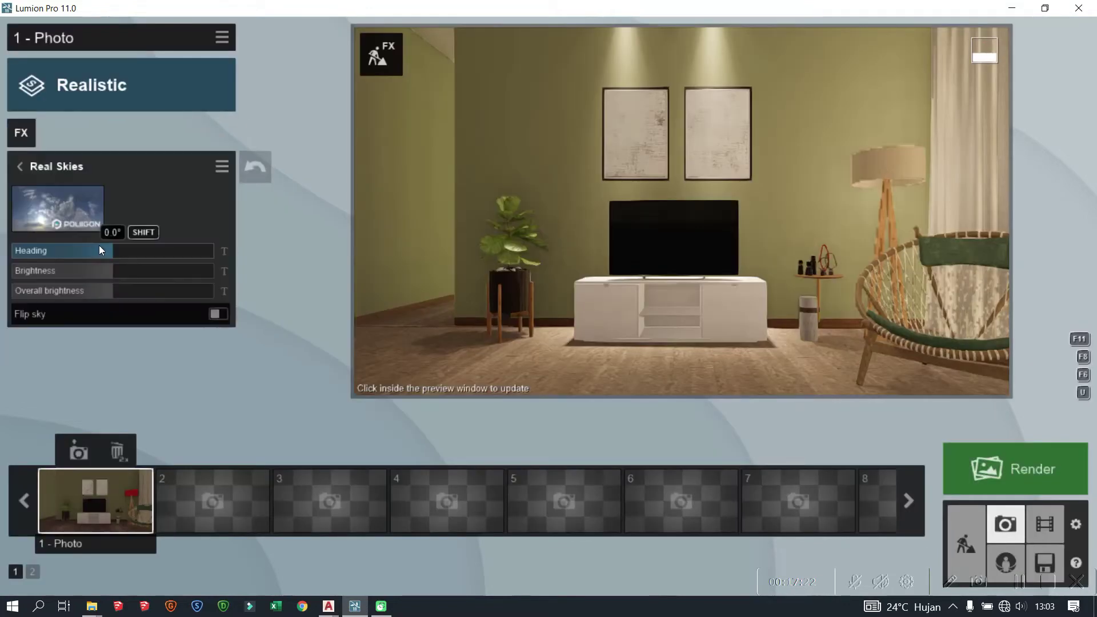
pyautogui.click(19, 166)
pyautogui.click(58, 345)
pyautogui.click(108, 195)
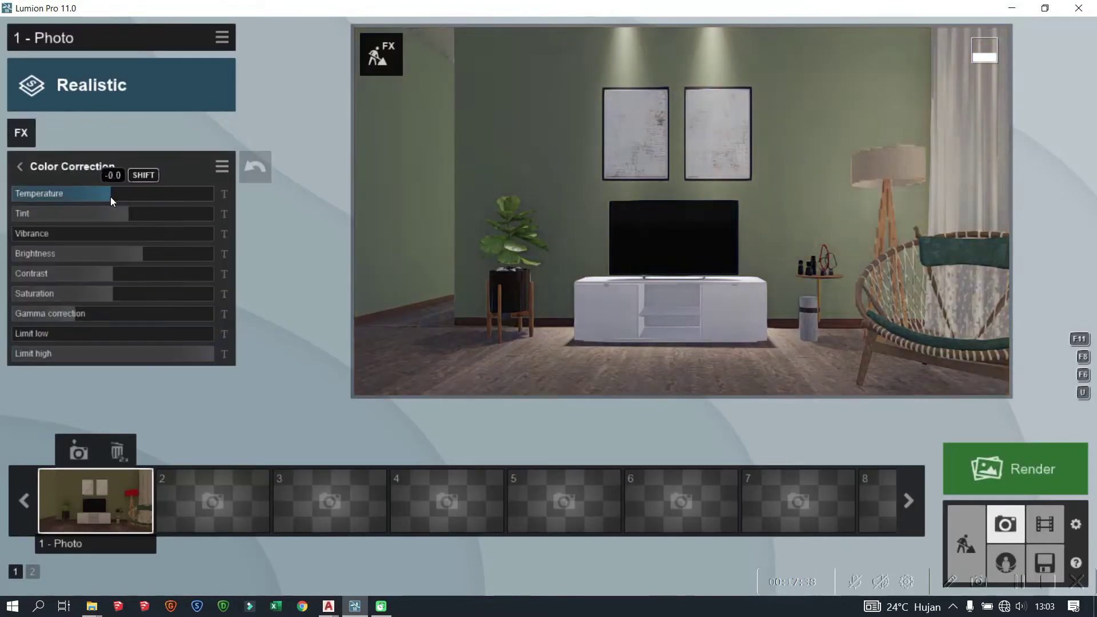
pyautogui.click(20, 166)
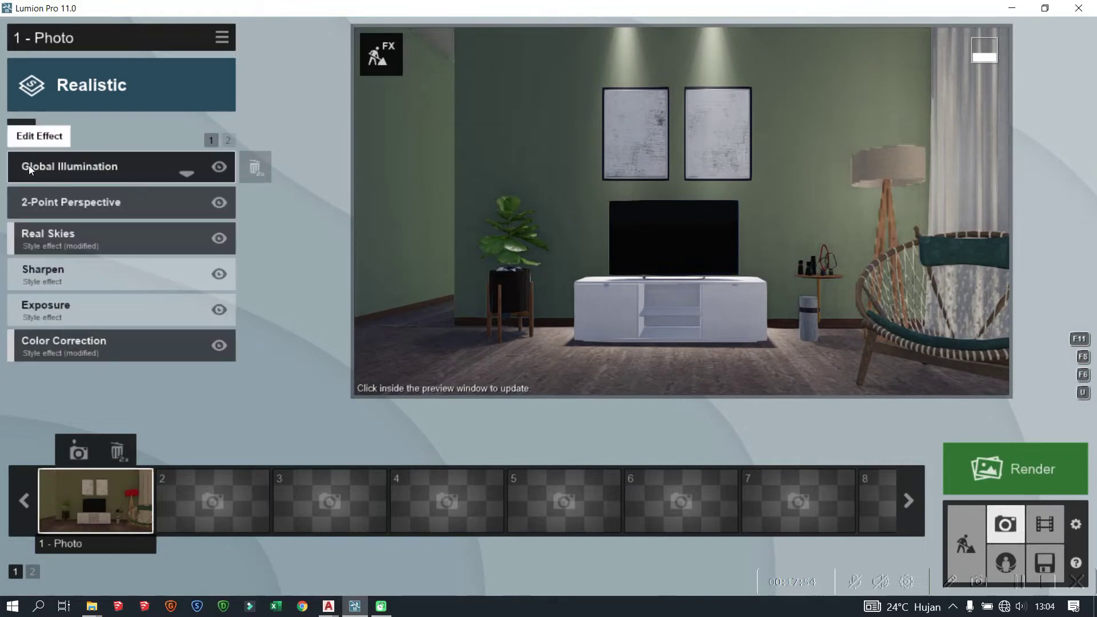
# - Toggle a Sky Light reflection option and make shadows ultra sharp with soft shadows off
pyautogui.click(227, 140)
pyautogui.click(171, 238)
pyautogui.click(224, 256)
pyautogui.click(20, 166)
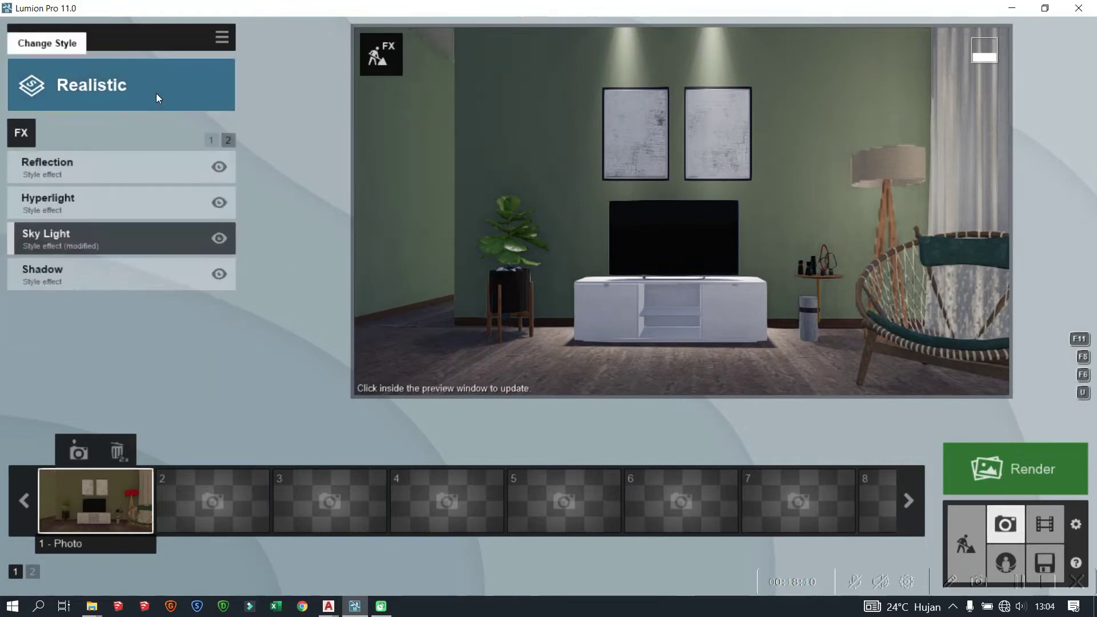
pyautogui.click(157, 273)
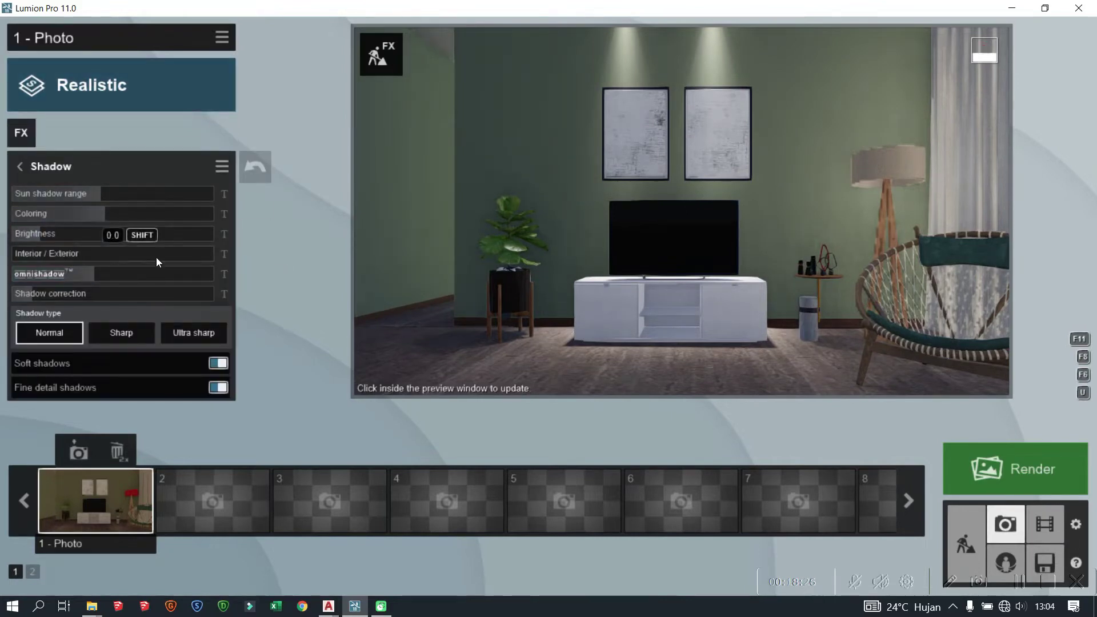
pyautogui.moveTo(172, 273); pyautogui.dragTo(194, 275)
pyautogui.click(218, 363)
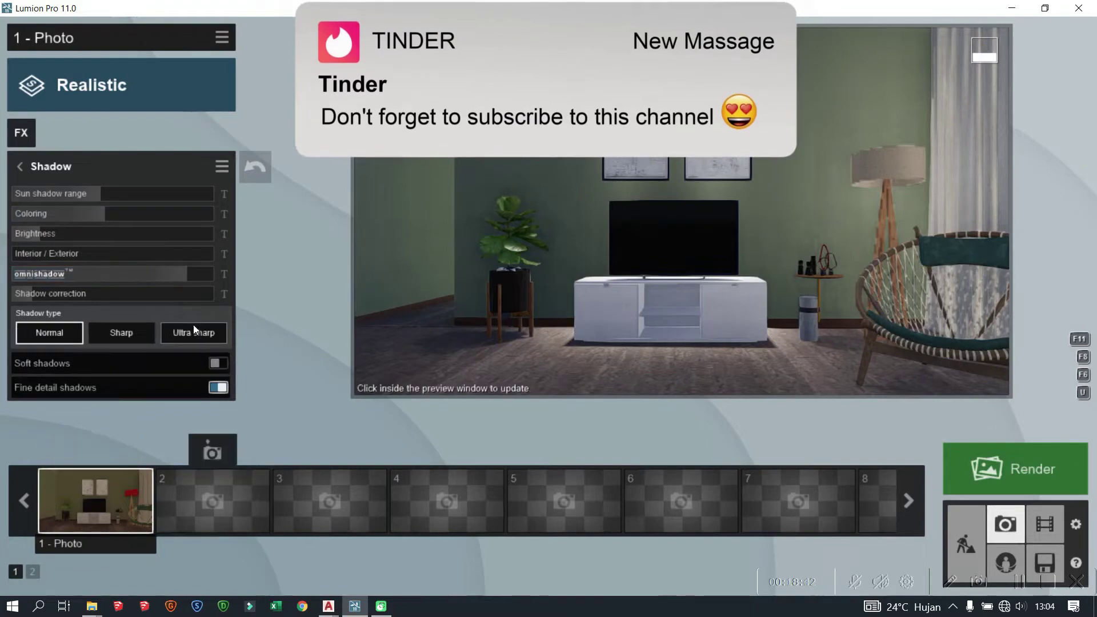
pyautogui.click(193, 333)
pyautogui.click(19, 167)
# - Set the Reflection effect preview quality to Normal and check the reflection planes
pyautogui.click(21, 132)
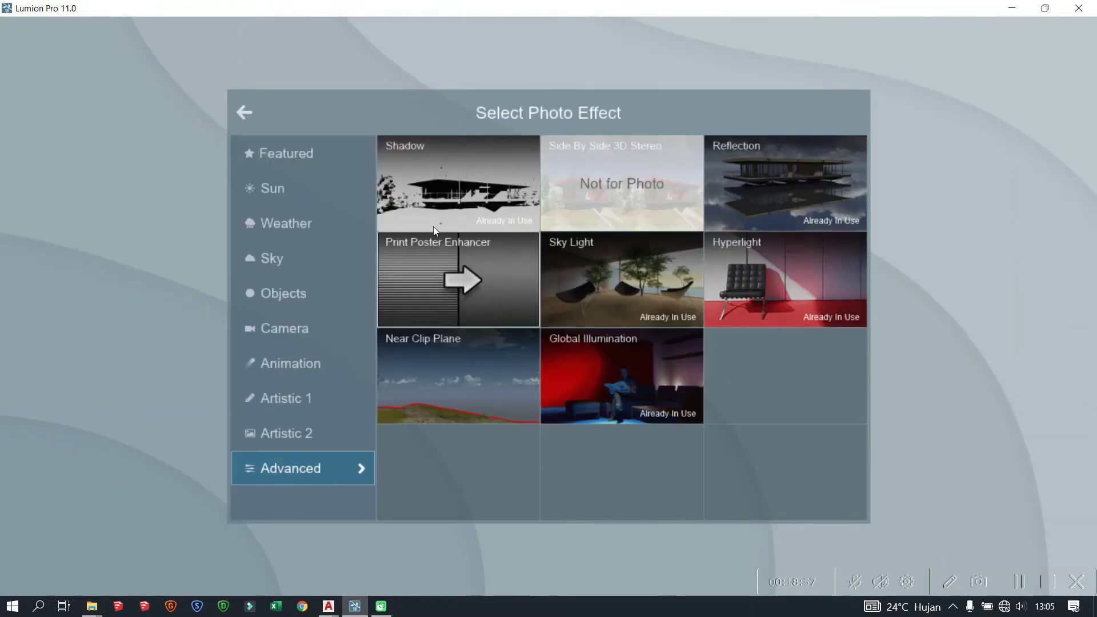
pyautogui.click(736, 171)
pyautogui.click(121, 282)
pyautogui.click(45, 211)
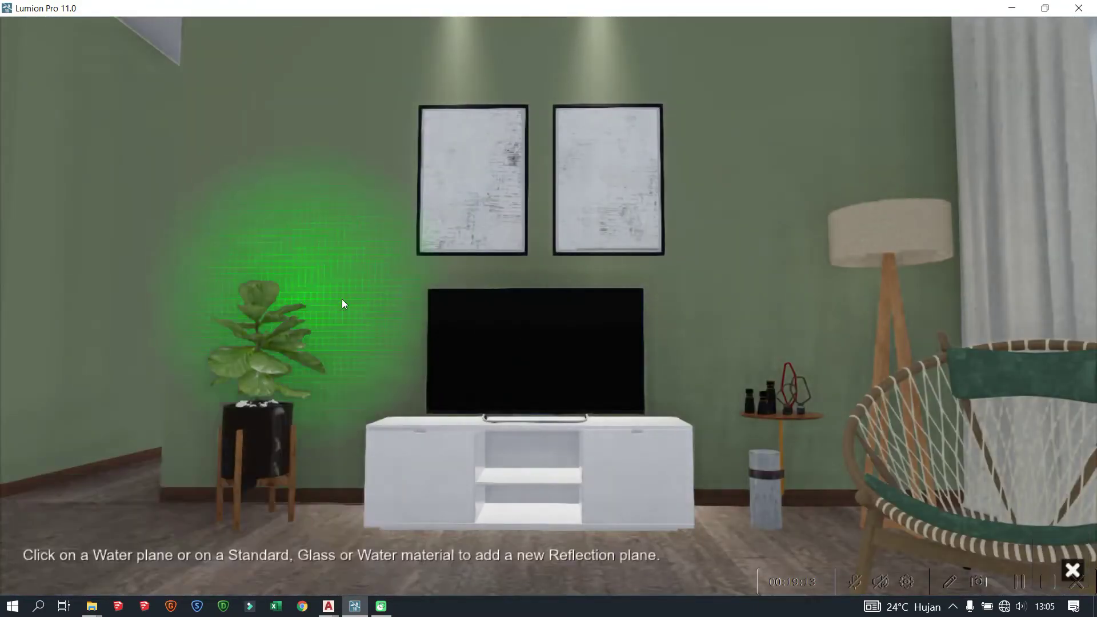
pyautogui.click(1060, 558)
# - Render the current shot as a 1920x1080 photo, overwriting the existing file
pyautogui.click(1011, 465)
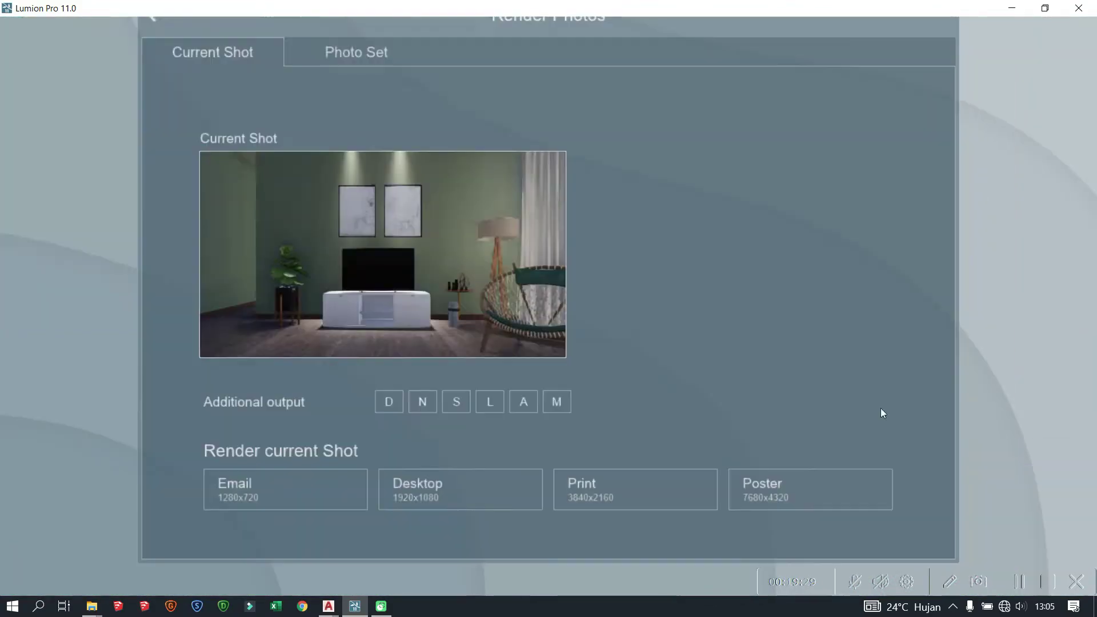
pyautogui.click(460, 489)
pyautogui.click(591, 351)
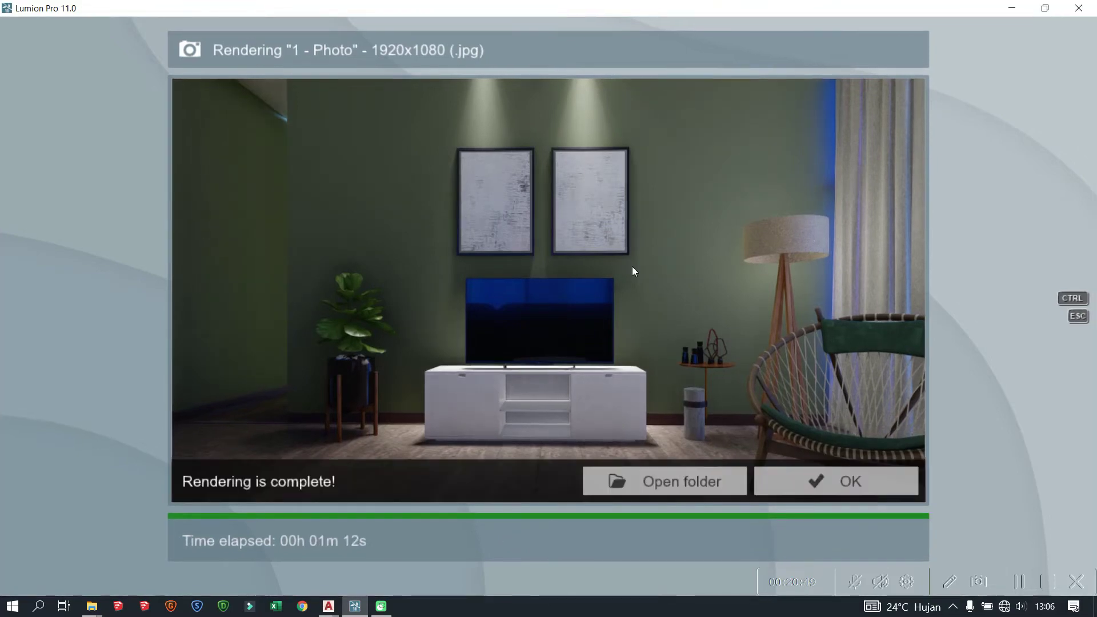
pyautogui.press('Escape')
pyautogui.click(19, 166)
pyautogui.scroll(-3, 114, 229)
# - Apply the blue sky with sun from Real Skies
pyautogui.click(139, 243)
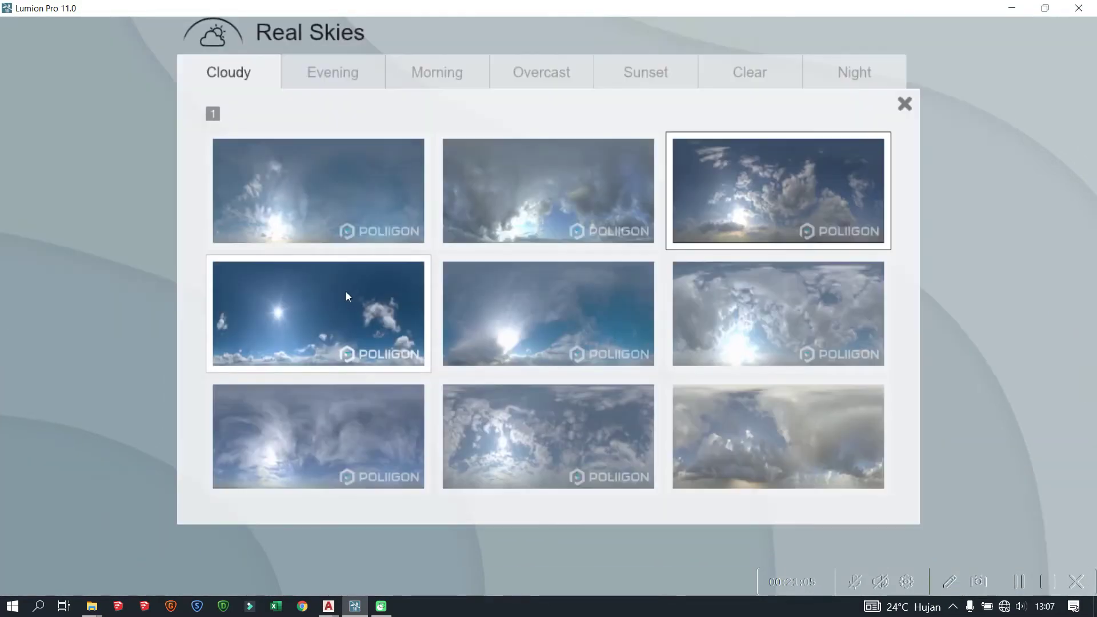
pyautogui.click(349, 297)
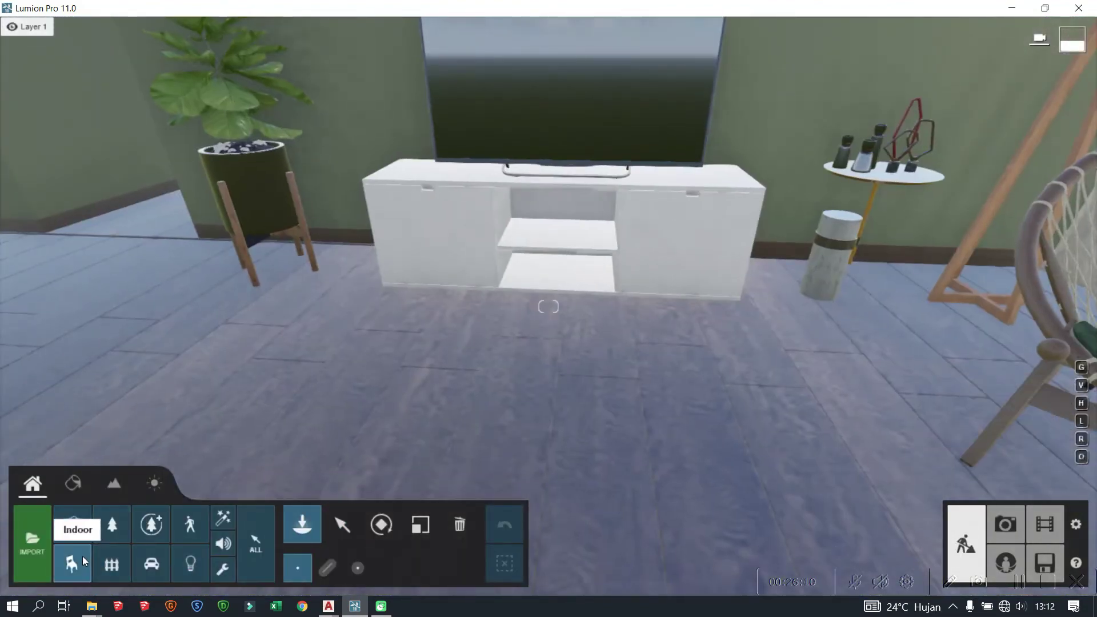
# - Place two stacks of books on the TV unit's shelves from the Indoor library
pyautogui.click(72, 562)
pyautogui.click(31, 159)
pyautogui.click(256, 197)
pyautogui.click(255, 197)
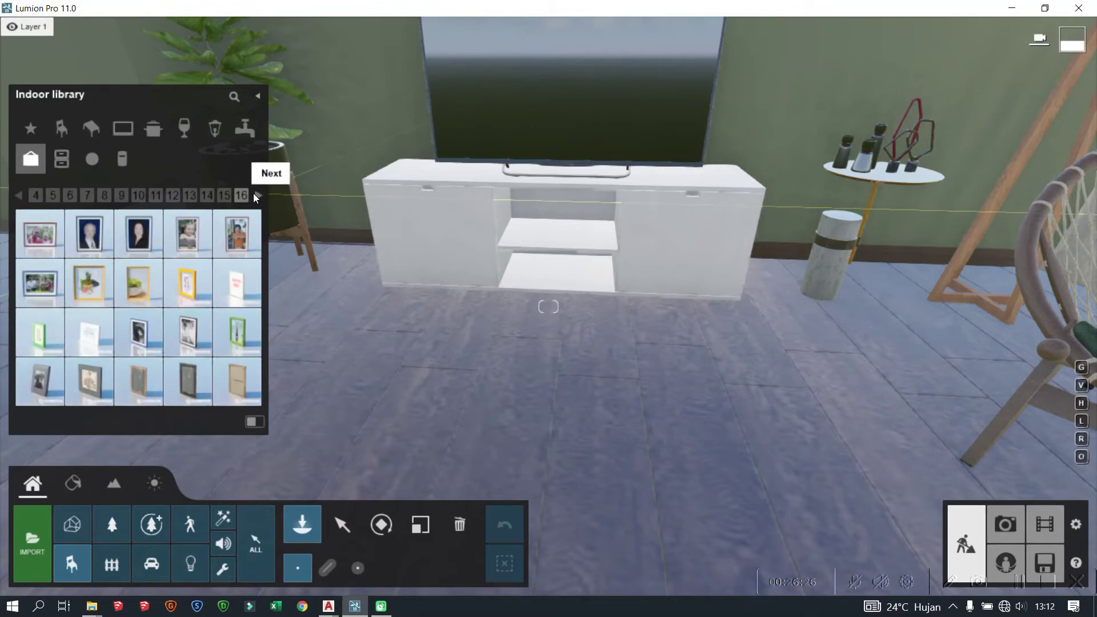
pyautogui.click(70, 195)
pyautogui.click(25, 197)
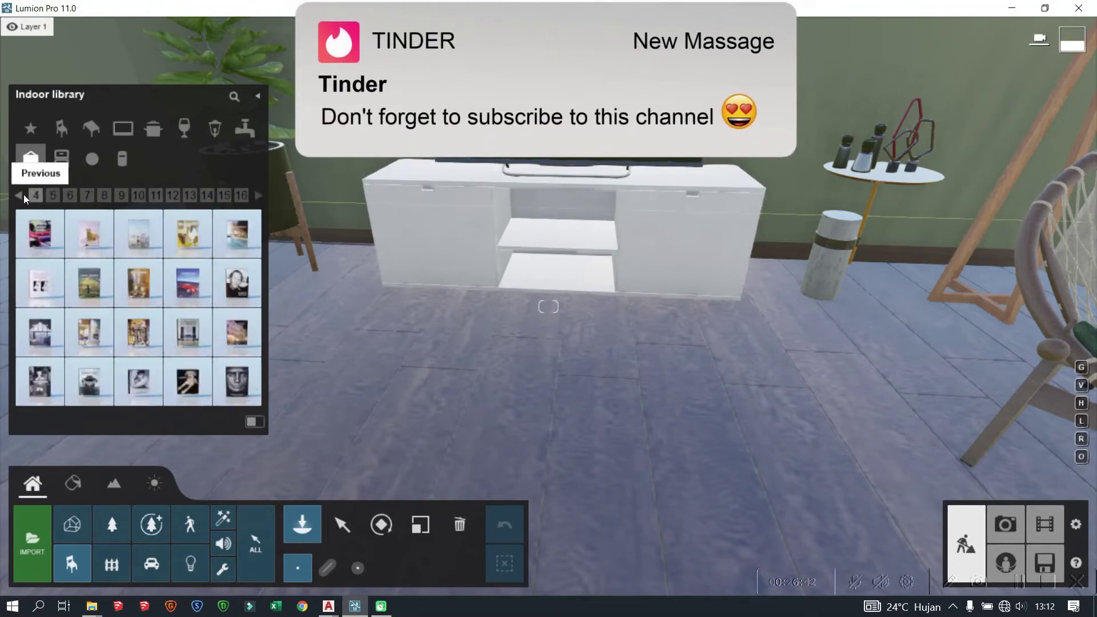
pyautogui.click(537, 220)
pyautogui.click(583, 269)
# - Add a brown pot, a glass jar and two dark bottles to the shelves
pyautogui.click(25, 197)
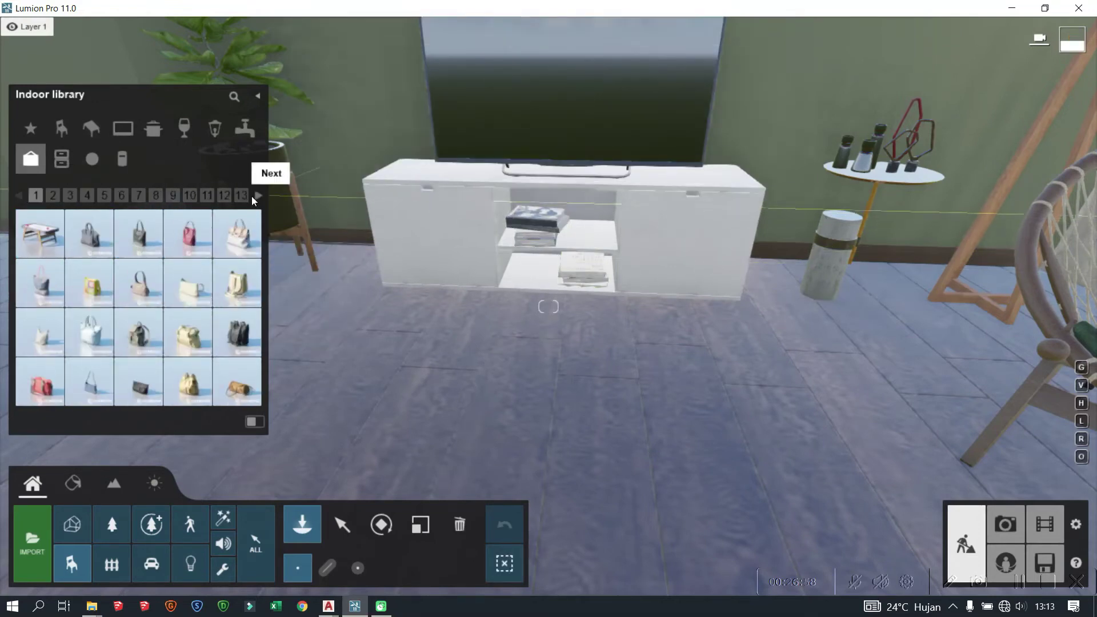
pyautogui.click(224, 195)
pyautogui.click(237, 382)
pyautogui.click(524, 265)
pyautogui.click(188, 381)
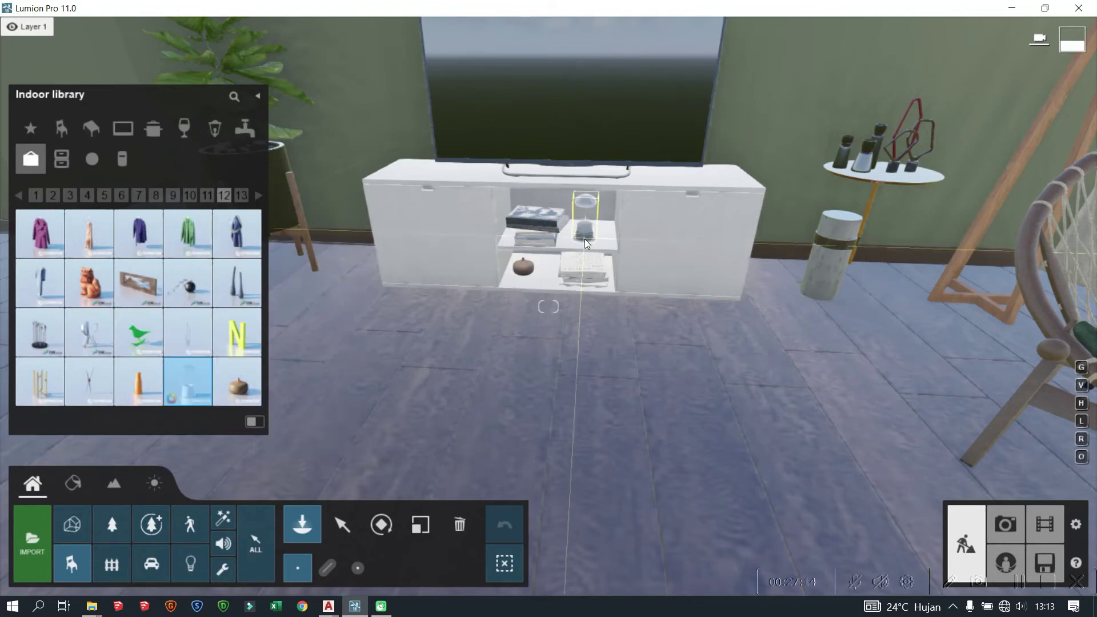
pyautogui.click(585, 243)
pyautogui.click(241, 195)
pyautogui.click(188, 284)
pyautogui.click(601, 241)
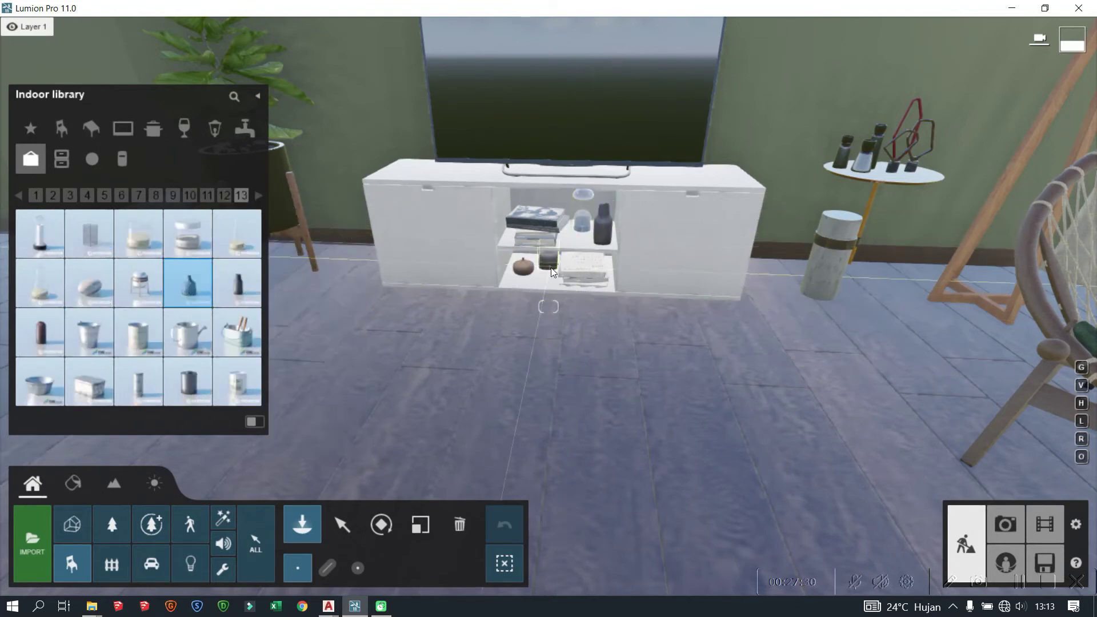
pyautogui.click(551, 271)
# - Place the PlantPot 016 orchid vase on the cabinet's left end and rotate it
pyautogui.click(258, 195)
pyautogui.click(188, 382)
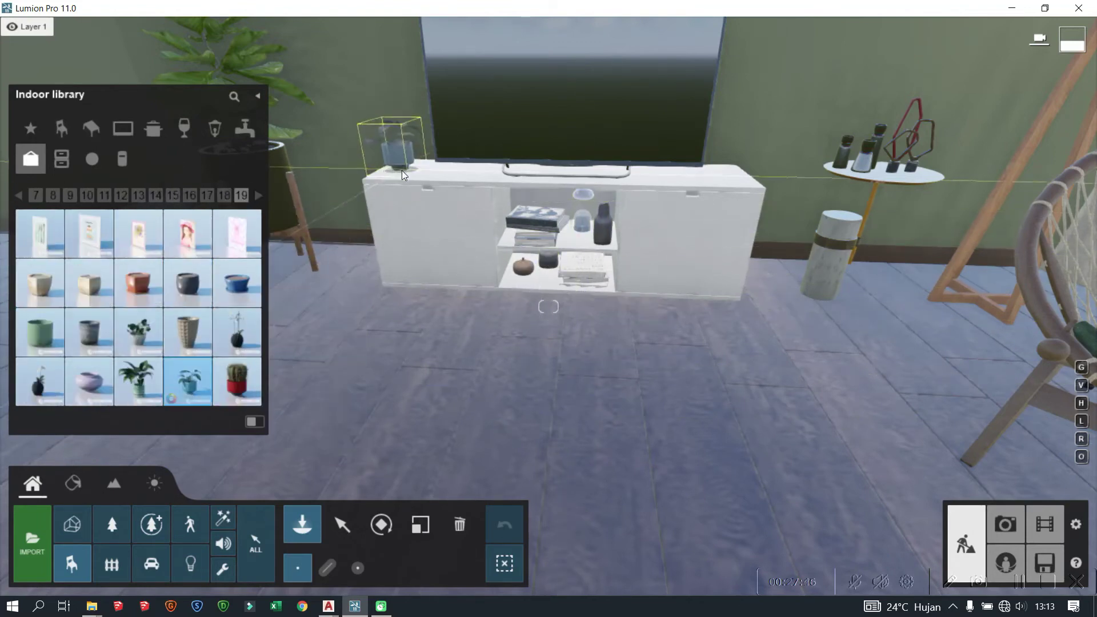
pyautogui.click(237, 331)
pyautogui.click(402, 171)
pyautogui.click(381, 524)
pyautogui.click(405, 167)
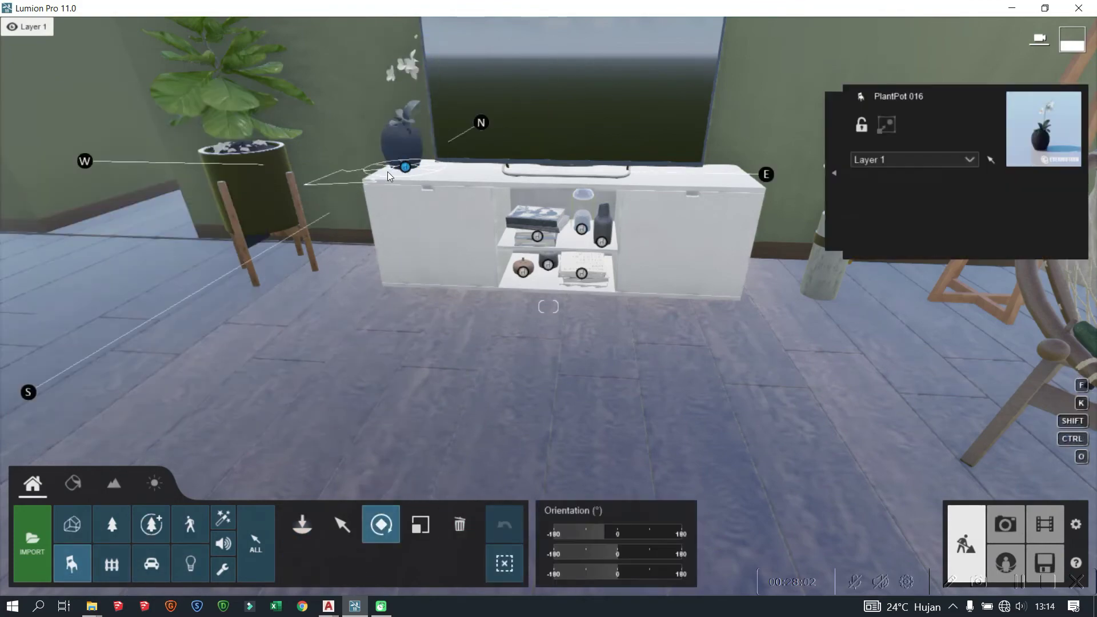
pyautogui.click(420, 524)
# - Check the photo view, then place Seashell 001 on the cabinet top
pyautogui.click(1005, 524)
pyautogui.click(965, 543)
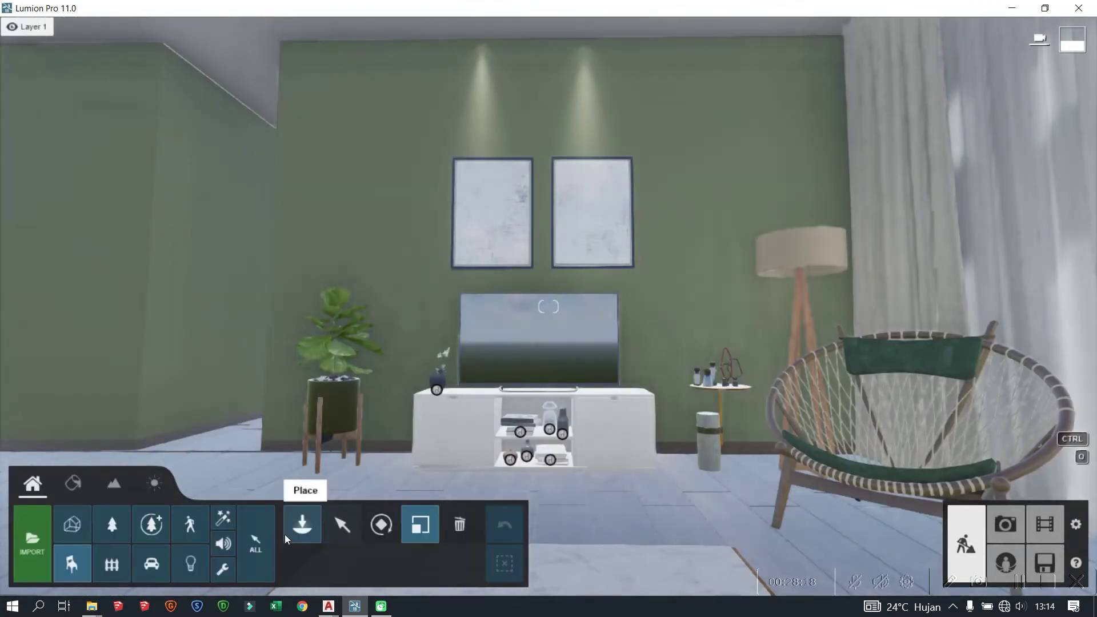
pyautogui.click(301, 525)
pyautogui.click(258, 195)
pyautogui.click(138, 382)
pyautogui.scroll(3, 443, 393)
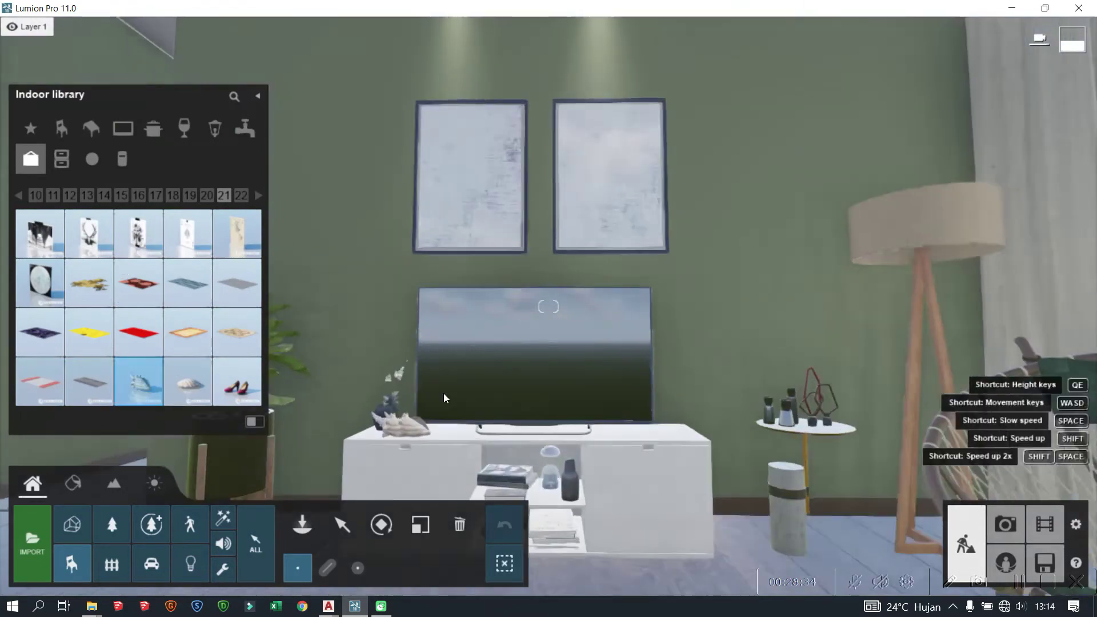
pyautogui.click(480, 401)
pyautogui.click(342, 524)
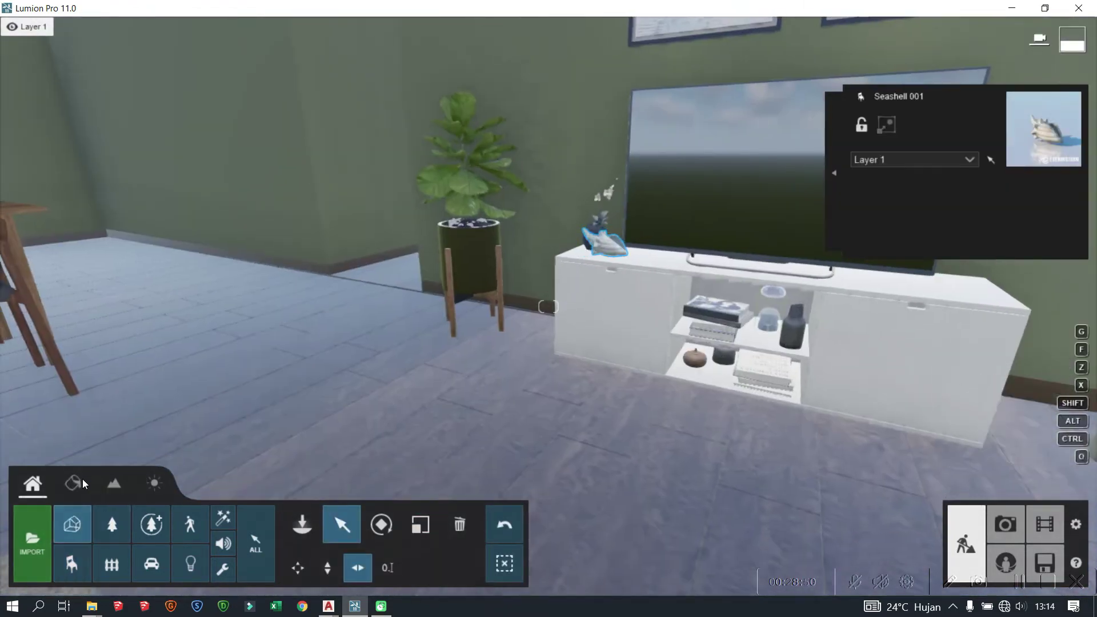
# - Apply an indoor wood material to the floor
pyautogui.click(83, 484)
pyautogui.click(171, 371)
pyautogui.click(88, 115)
pyautogui.click(227, 551)
# - Give the floor a dull dark wood from Indoor materials page 3 and render the photo
pyautogui.click(60, 186)
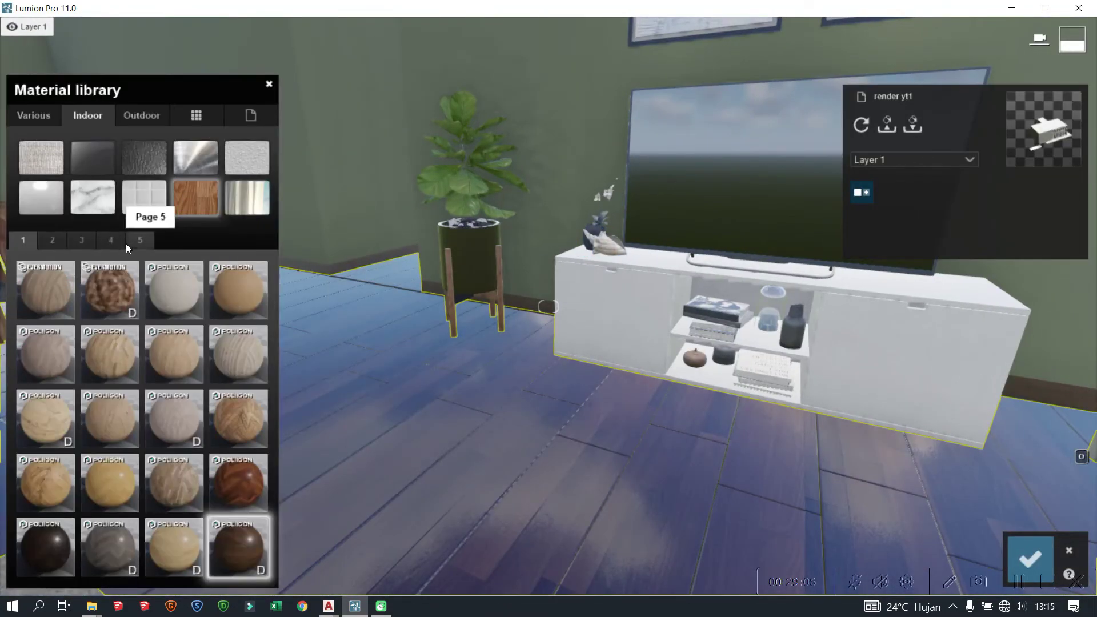
pyautogui.click(114, 242)
pyautogui.click(49, 488)
pyautogui.click(81, 240)
pyautogui.click(144, 428)
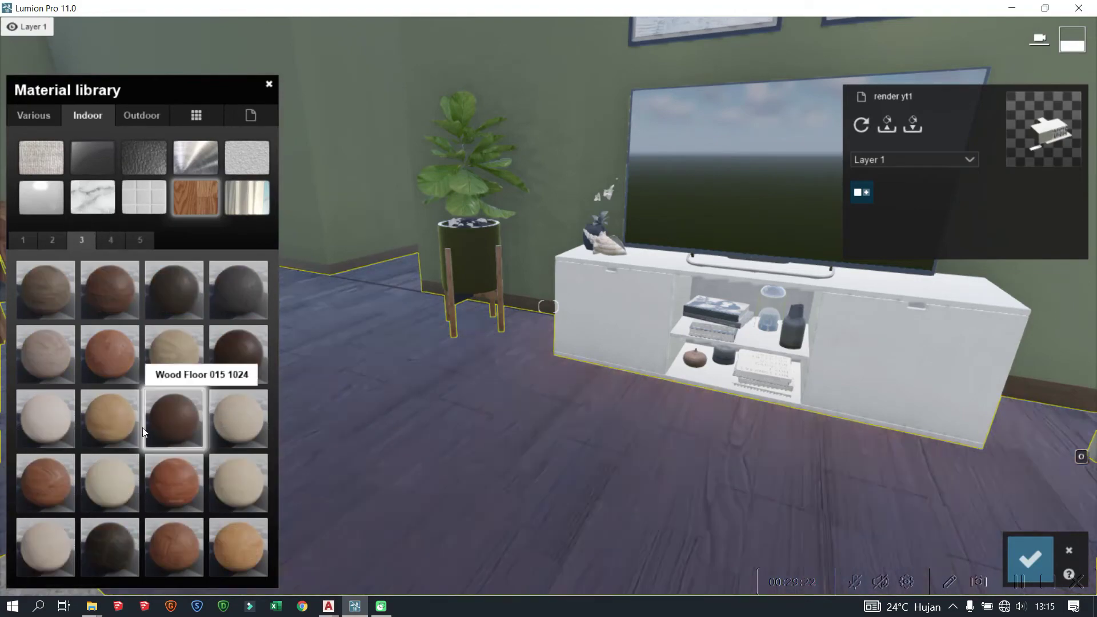
pyautogui.click(52, 240)
pyautogui.click(1030, 557)
pyautogui.click(1003, 526)
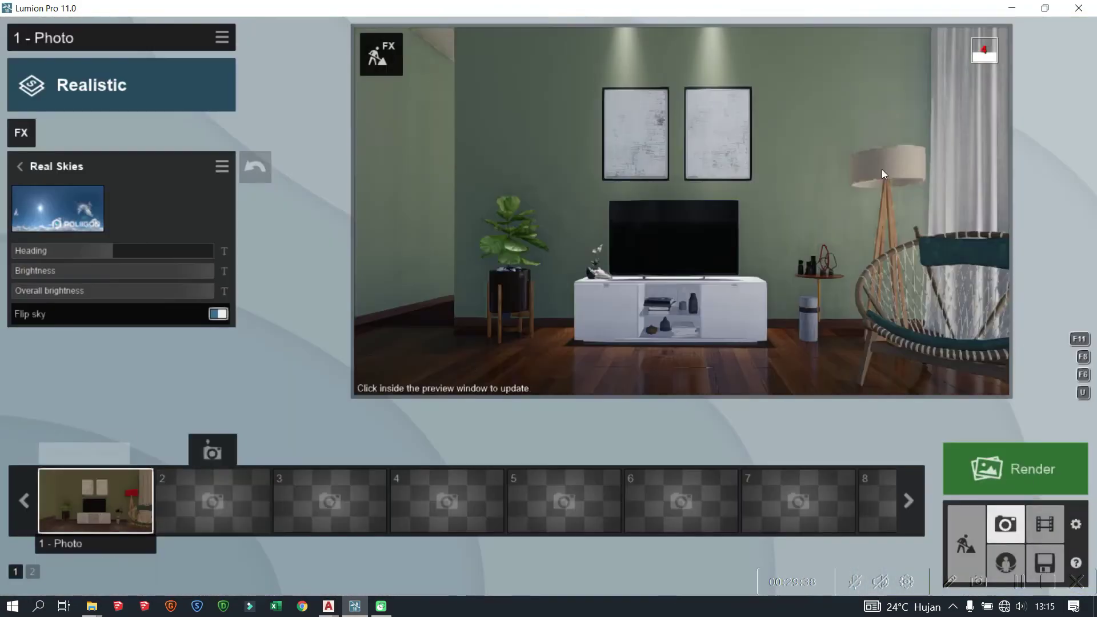
pyautogui.click(1022, 468)
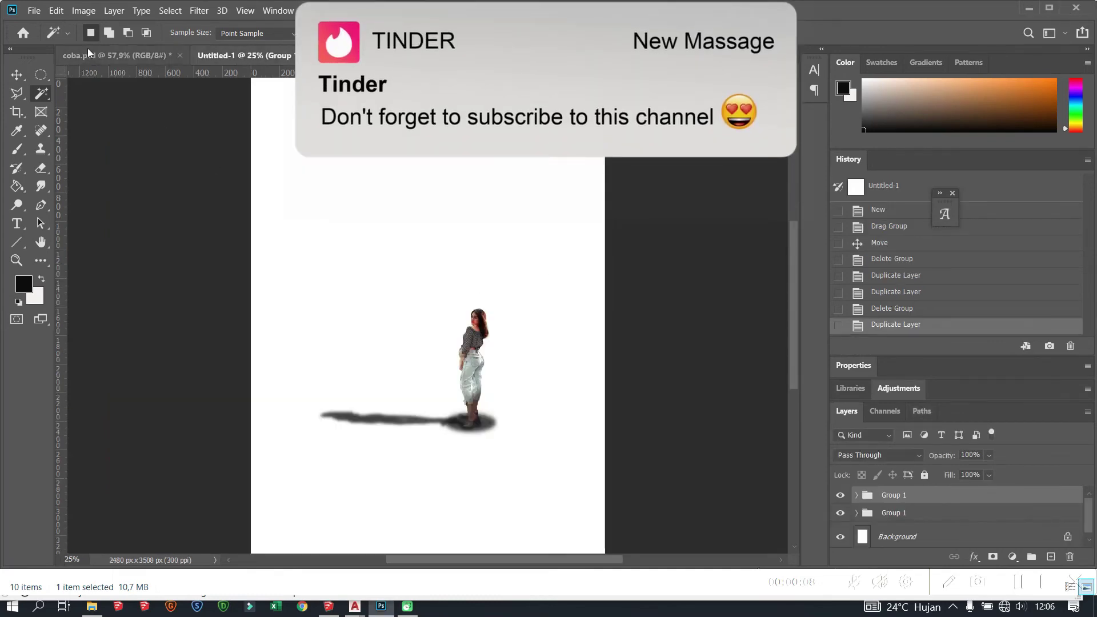
# - In coba.psd, stamp visible layers into Layer 5 with Ctrl+Alt+Shift+E and open Camera Raw Filter
pyautogui.click(89, 53)
pyautogui.click(277, 10)
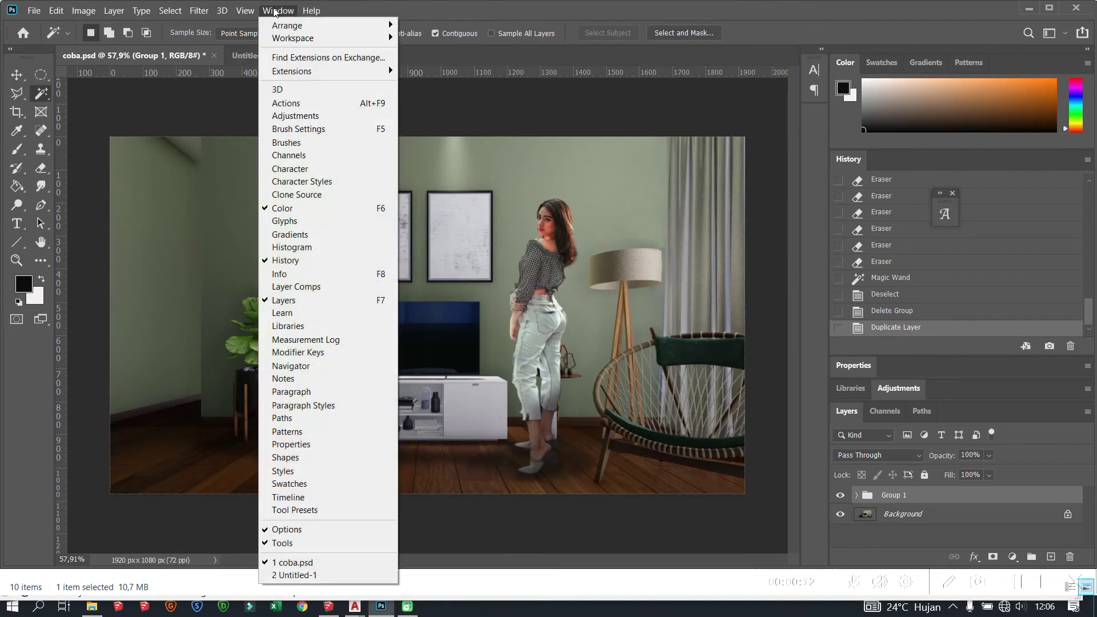
pyautogui.click(871, 513)
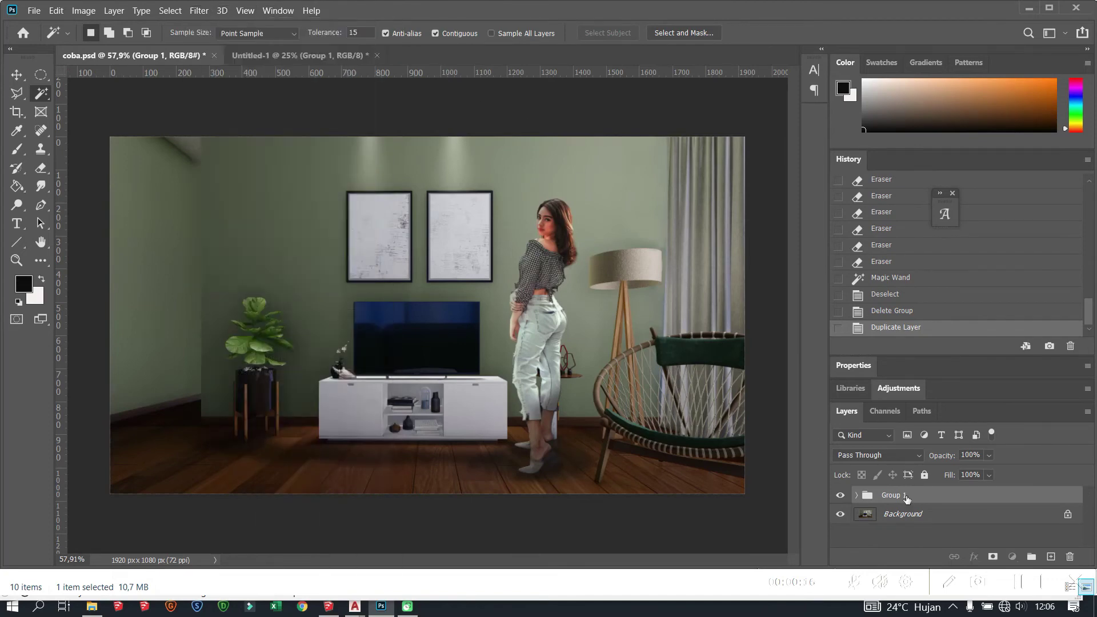
pyautogui.click(924, 512)
pyautogui.hotkey('ctrl', 'shift', 'alt', 'e')
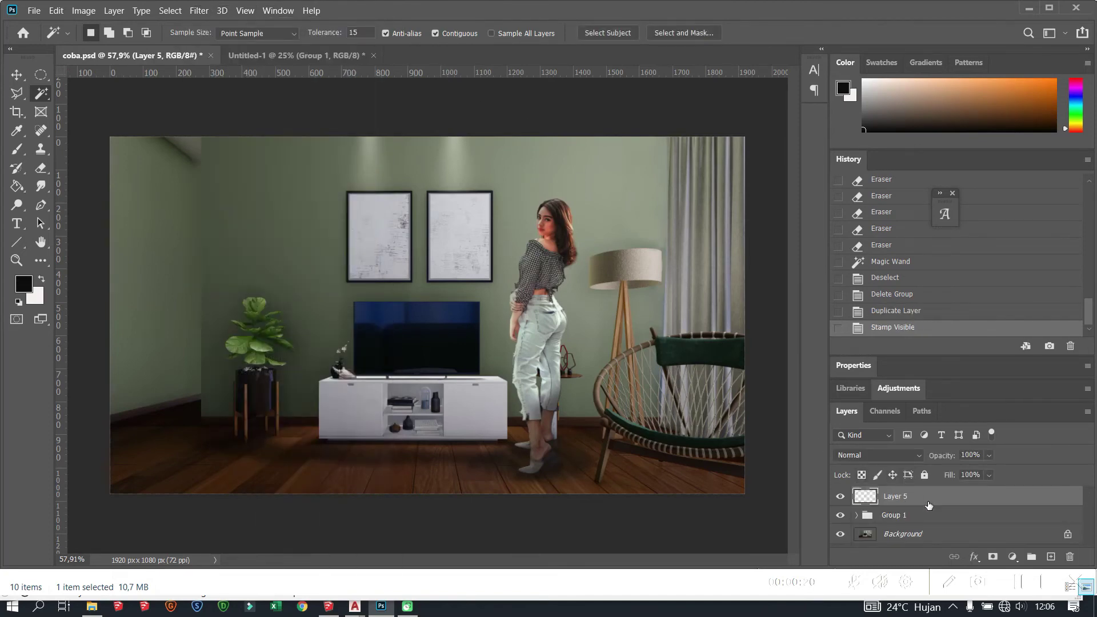
pyautogui.click(199, 11)
pyautogui.click(252, 93)
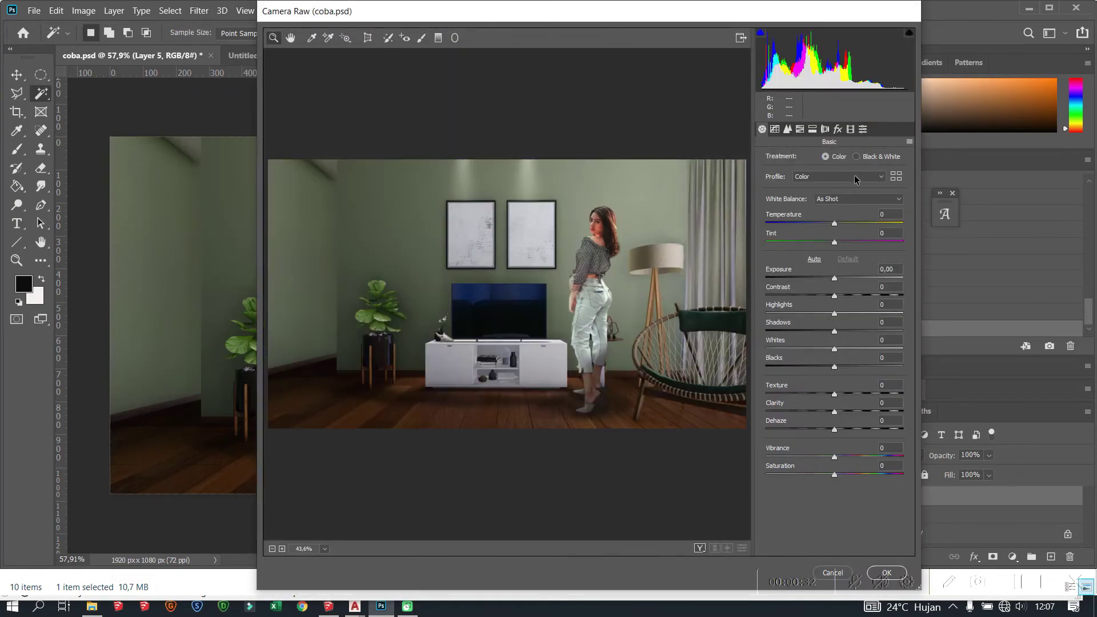
# - Grade Layer 5: Temperature -1, Exposure +0,35, Contrast -10, Texture +9, Dehaze +6, Saturation +15
pyautogui.click(838, 203)
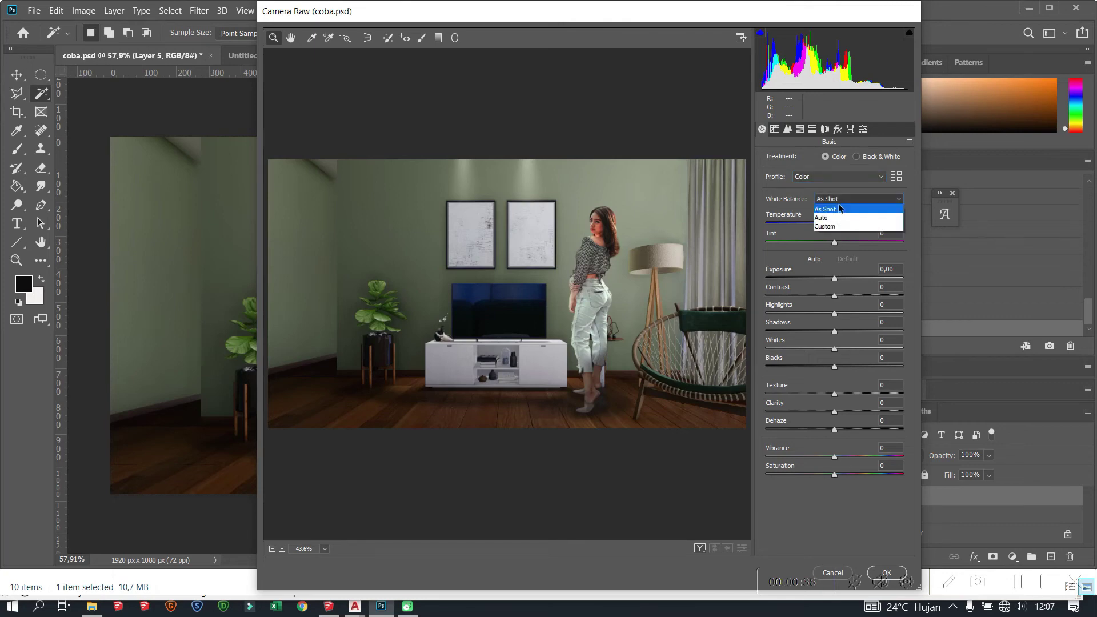
pyautogui.moveTo(841, 224); pyautogui.dragTo(833, 243)
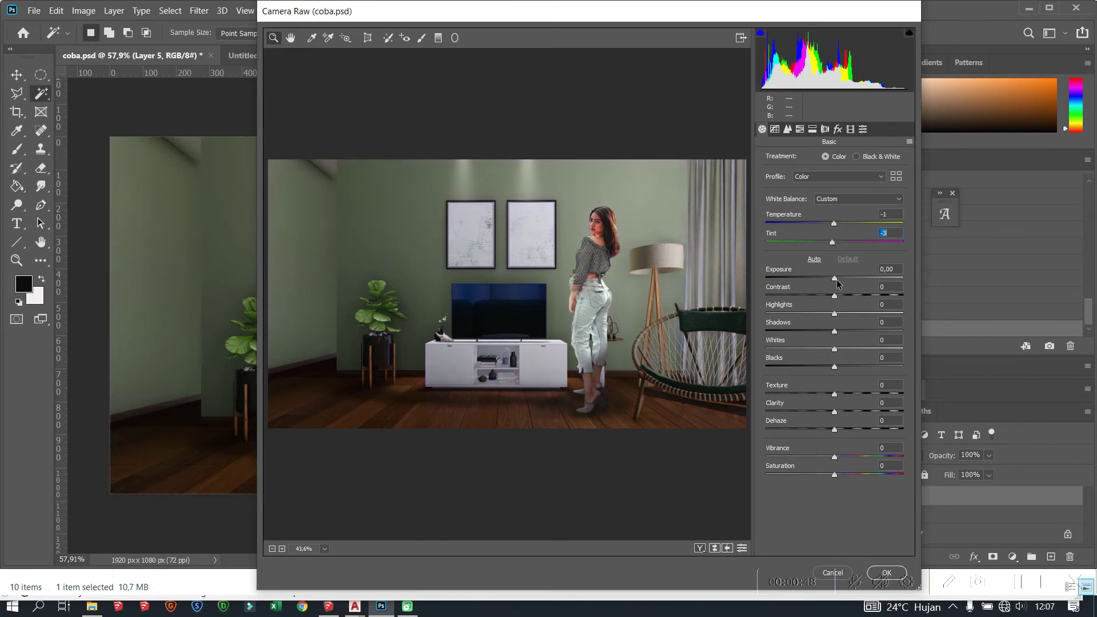
pyautogui.moveTo(839, 285)
pyautogui.mouseDown()
pyautogui.moveTo(834, 313)
pyautogui.moveTo(840, 279)
pyautogui.moveTo(829, 295)
pyautogui.mouseUp()
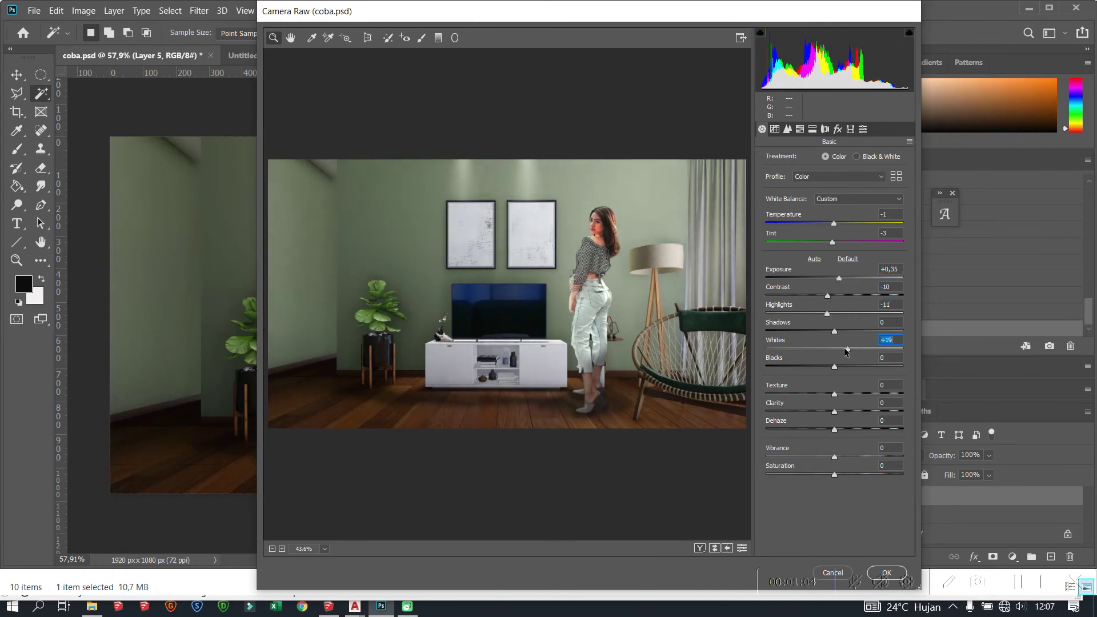
pyautogui.moveTo(845, 352)
pyautogui.mouseDown()
pyautogui.moveTo(863, 352)
pyautogui.moveTo(849, 351)
pyautogui.mouseUp()
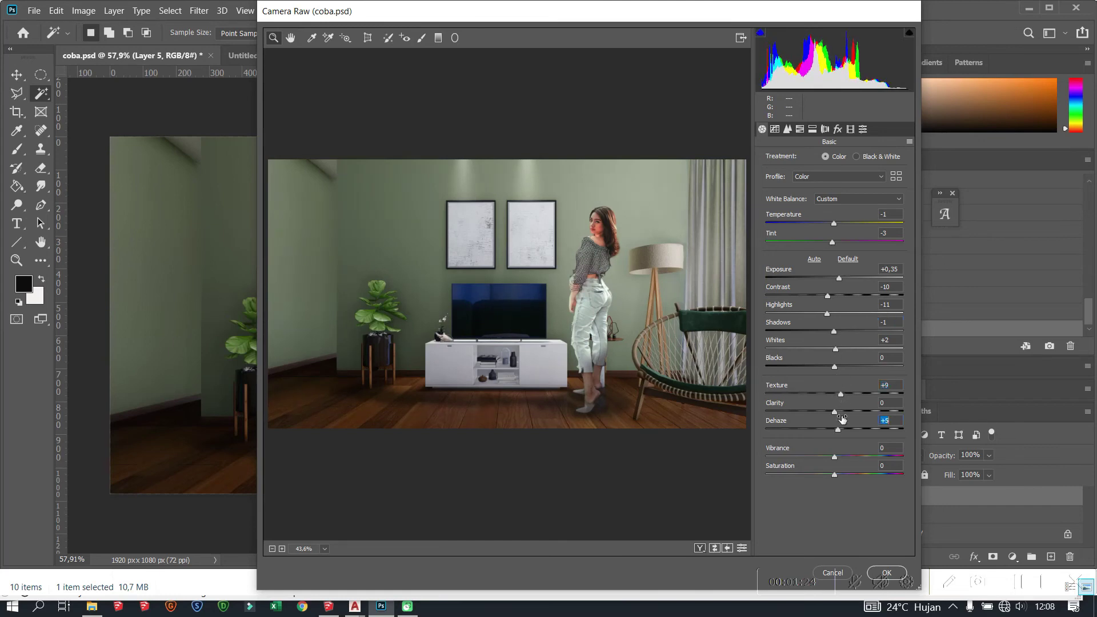
pyautogui.moveTo(842, 419); pyautogui.dragTo(837, 433)
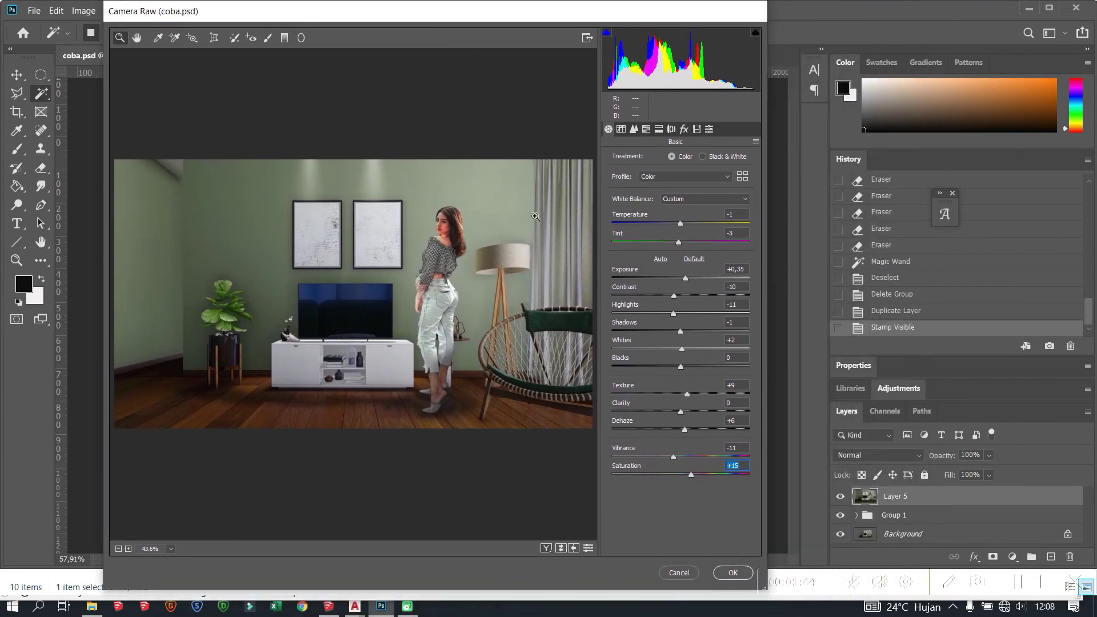
pyautogui.click(725, 575)
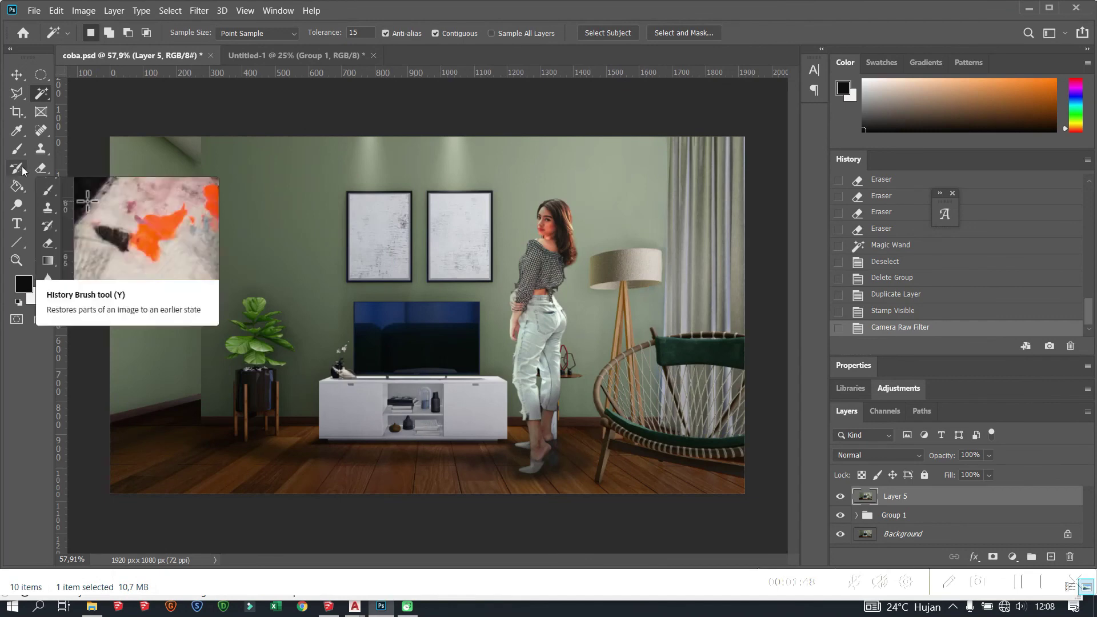
# - Save the composite on the computer as final.jpg, JPEG at Quality 12 Maximum
pyautogui.click(36, 11)
pyautogui.click(87, 174)
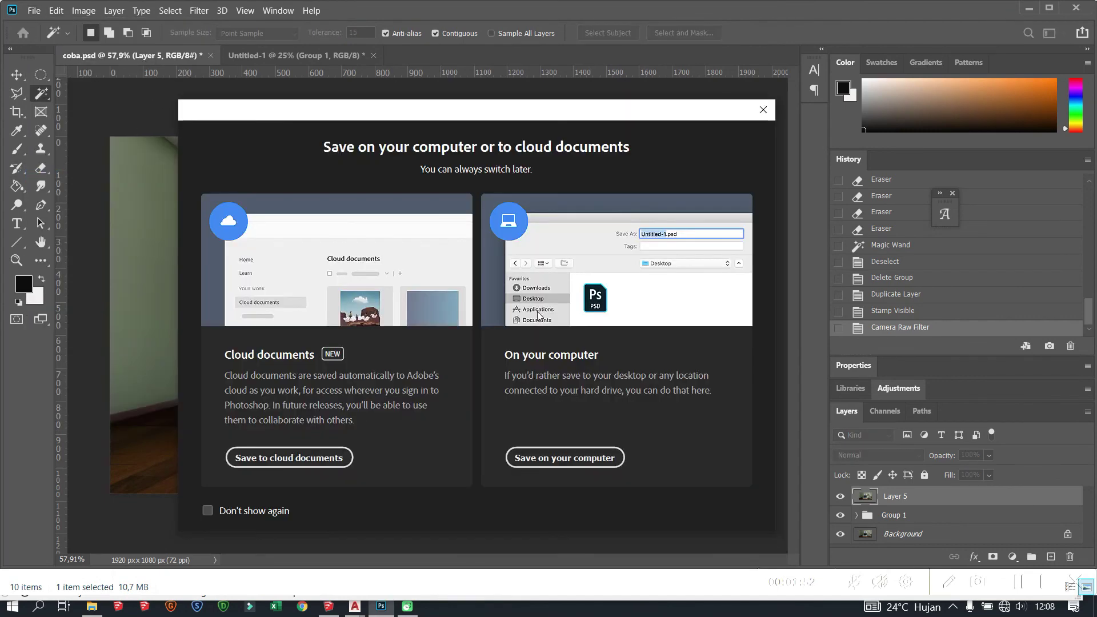
pyautogui.click(560, 457)
pyautogui.write('final')
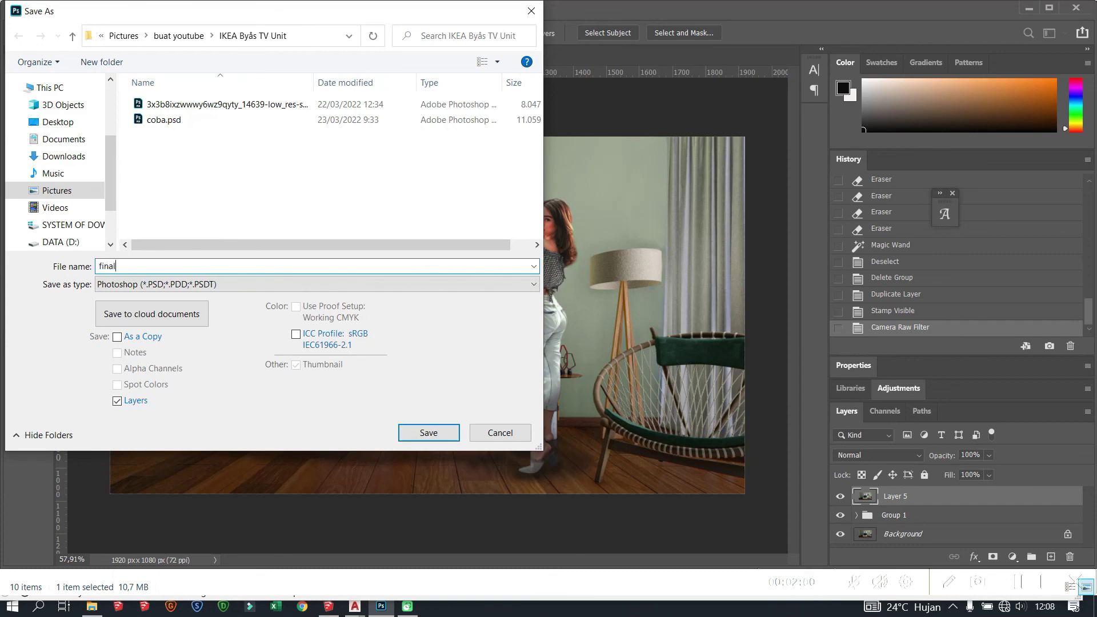
pyautogui.click(291, 288)
pyautogui.click(235, 401)
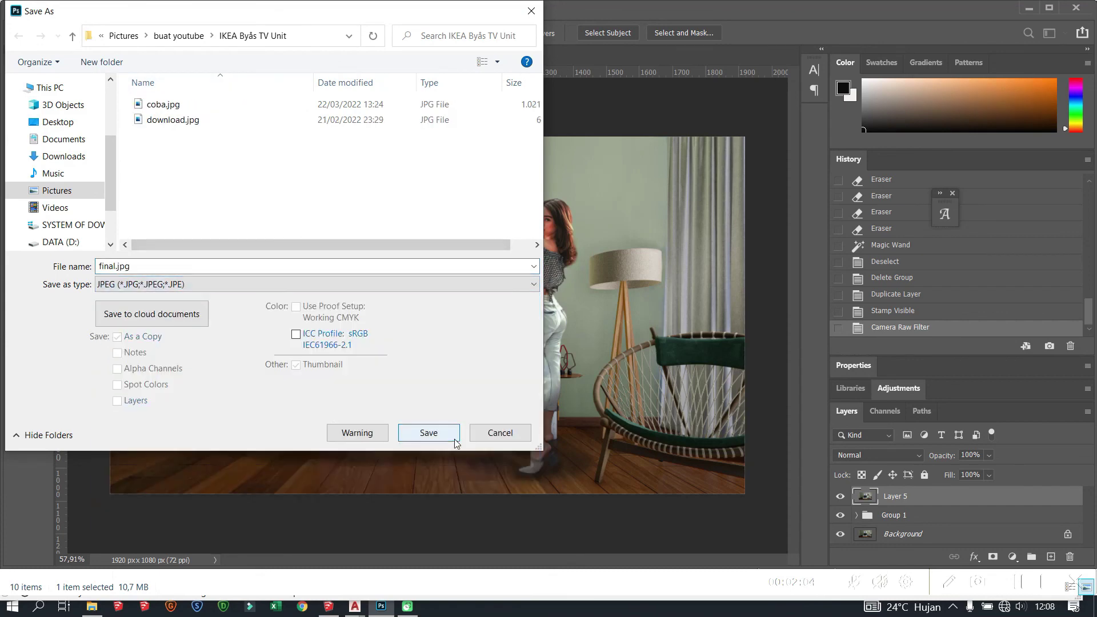
pyautogui.click(452, 438)
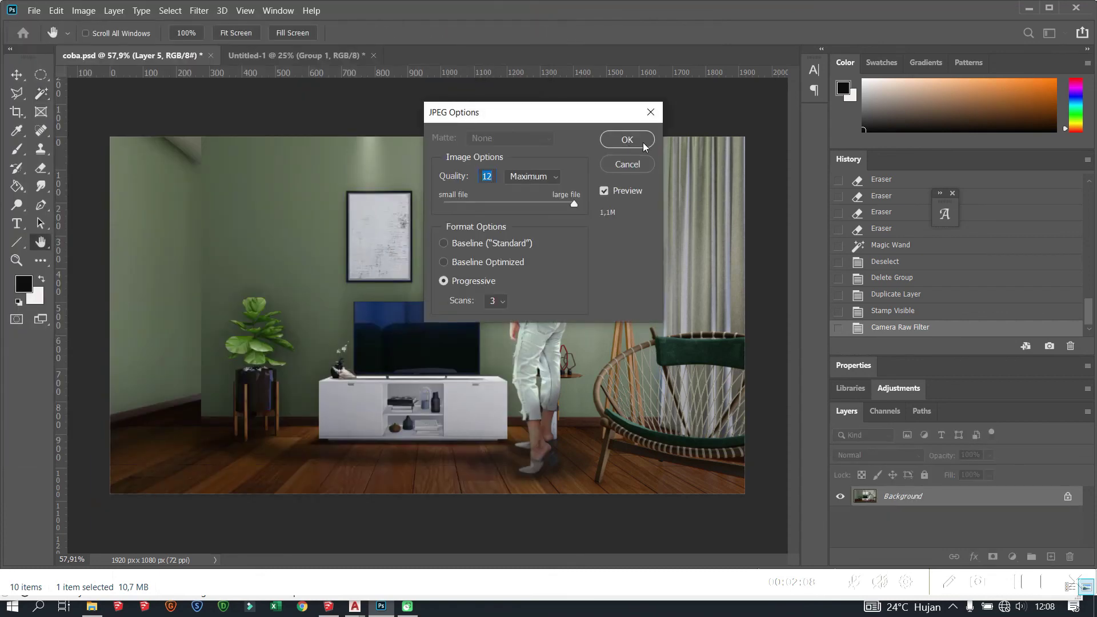
pyautogui.click(627, 139)
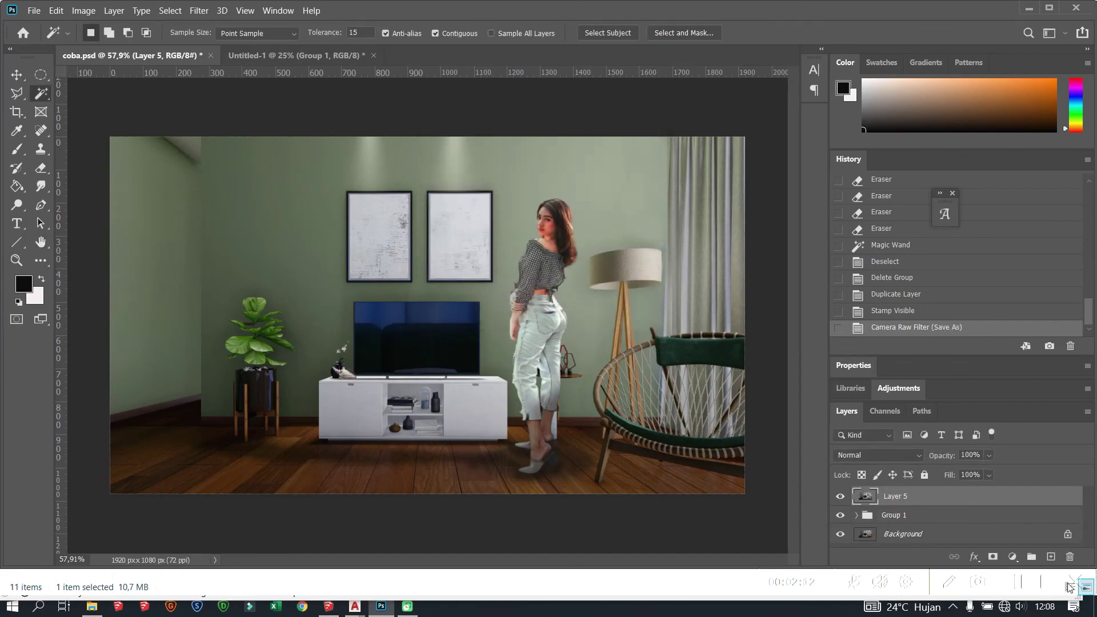